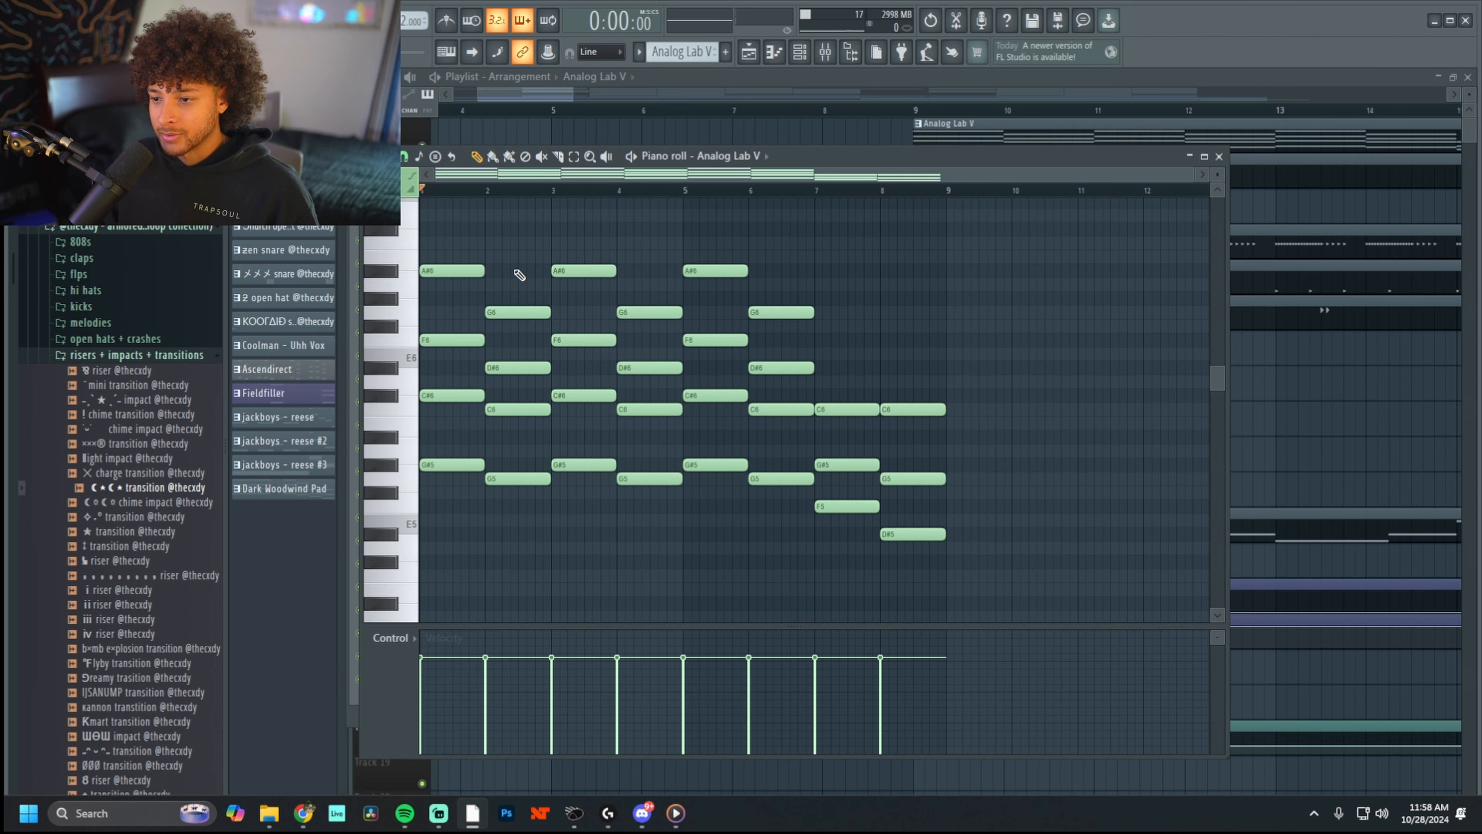
- Open the Analog Lab V channel's instrument and show the bank and tag details of the Limbo preset
left_click(799, 51)
left_click(479, 225)
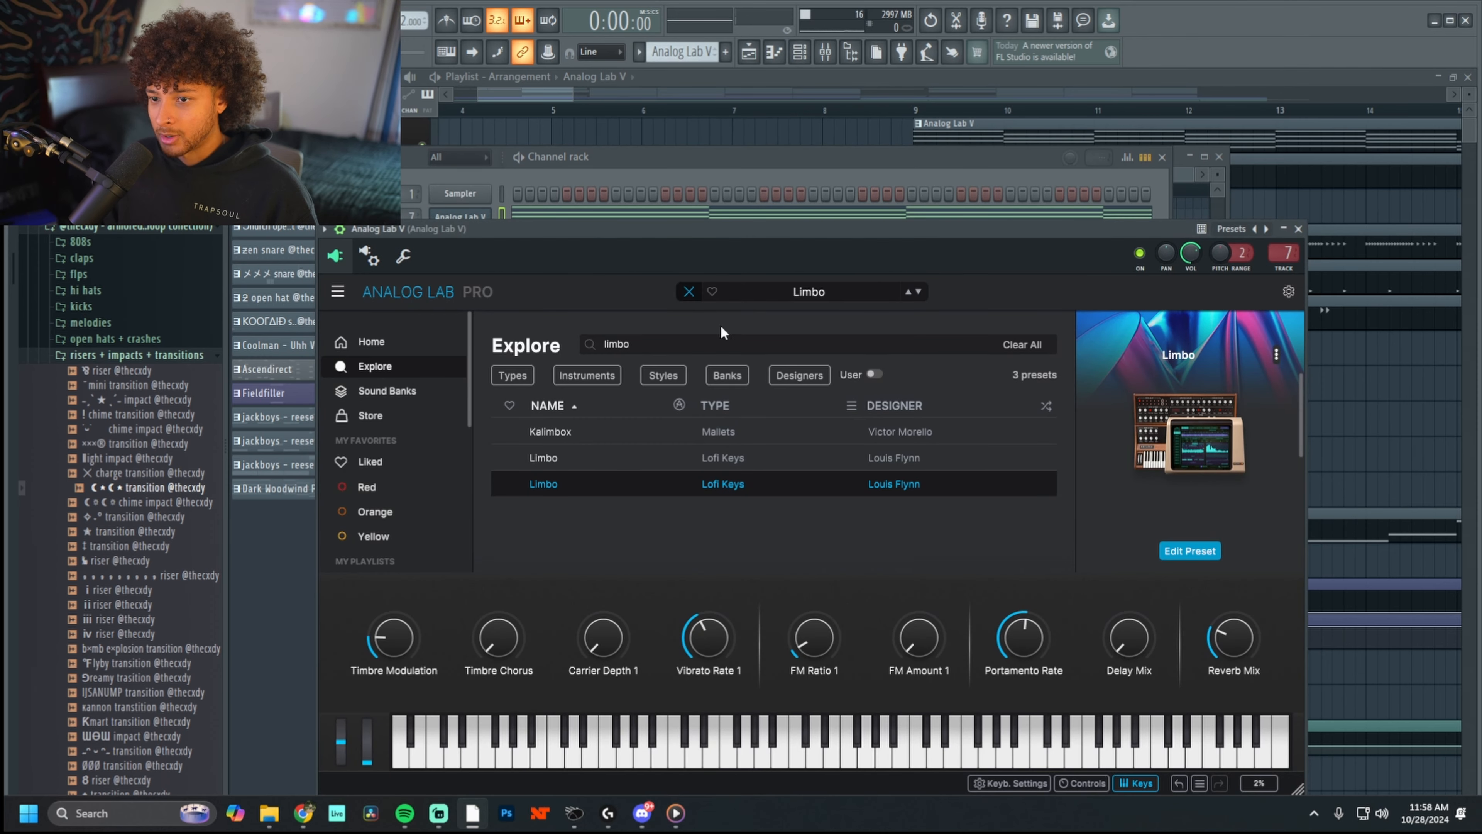
scroll(1199, 511, "down", 3)
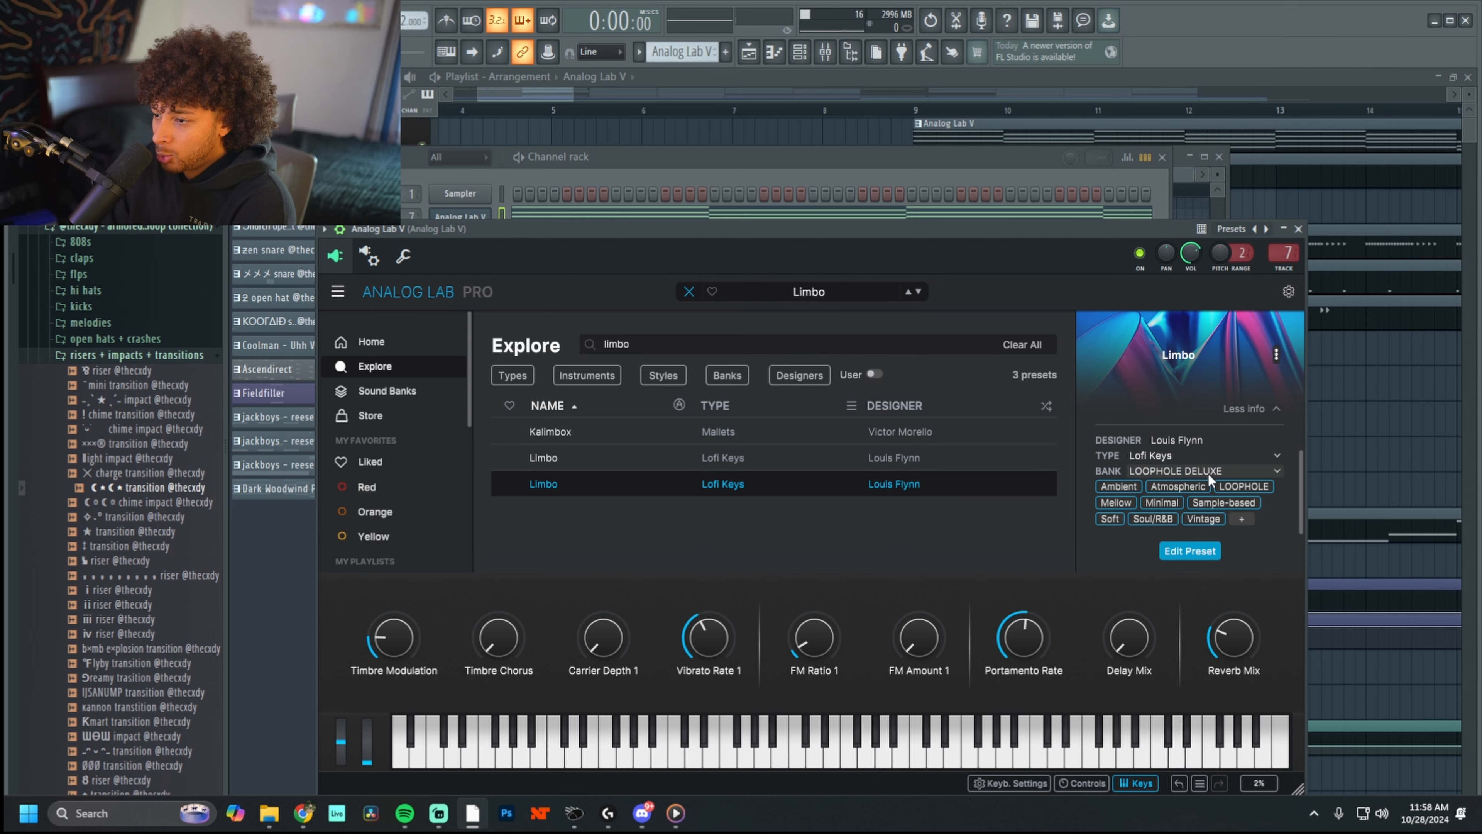
- Leave the instrument window and open the piano roll of the Analog Lab V channel
left_click(768, 200)
right_click(489, 215)
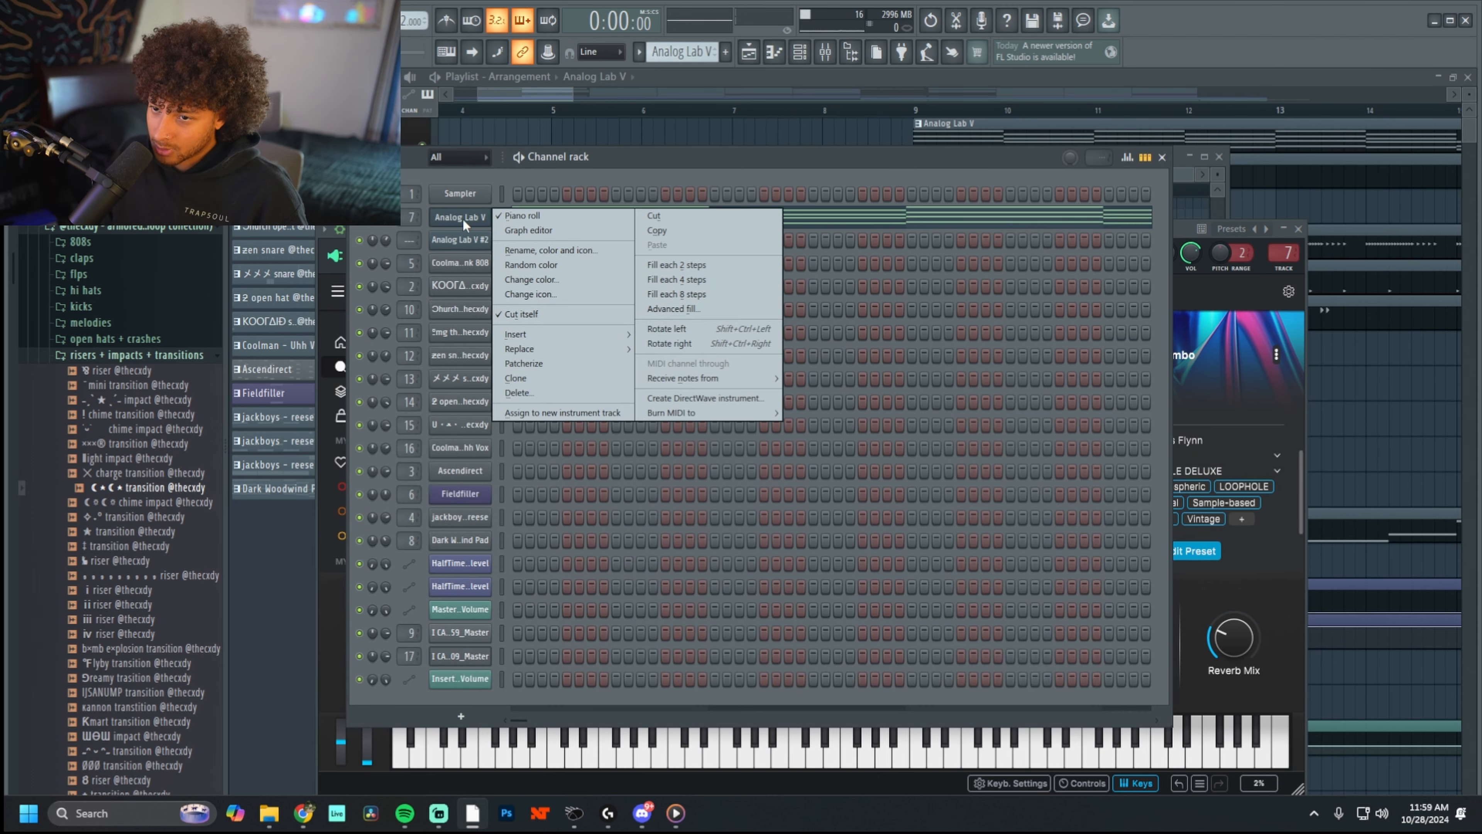
left_click(798, 54)
left_click(750, 54)
scroll(909, 432, "up", 2)
key("F7")
scroll(977, 497, "left", 1)
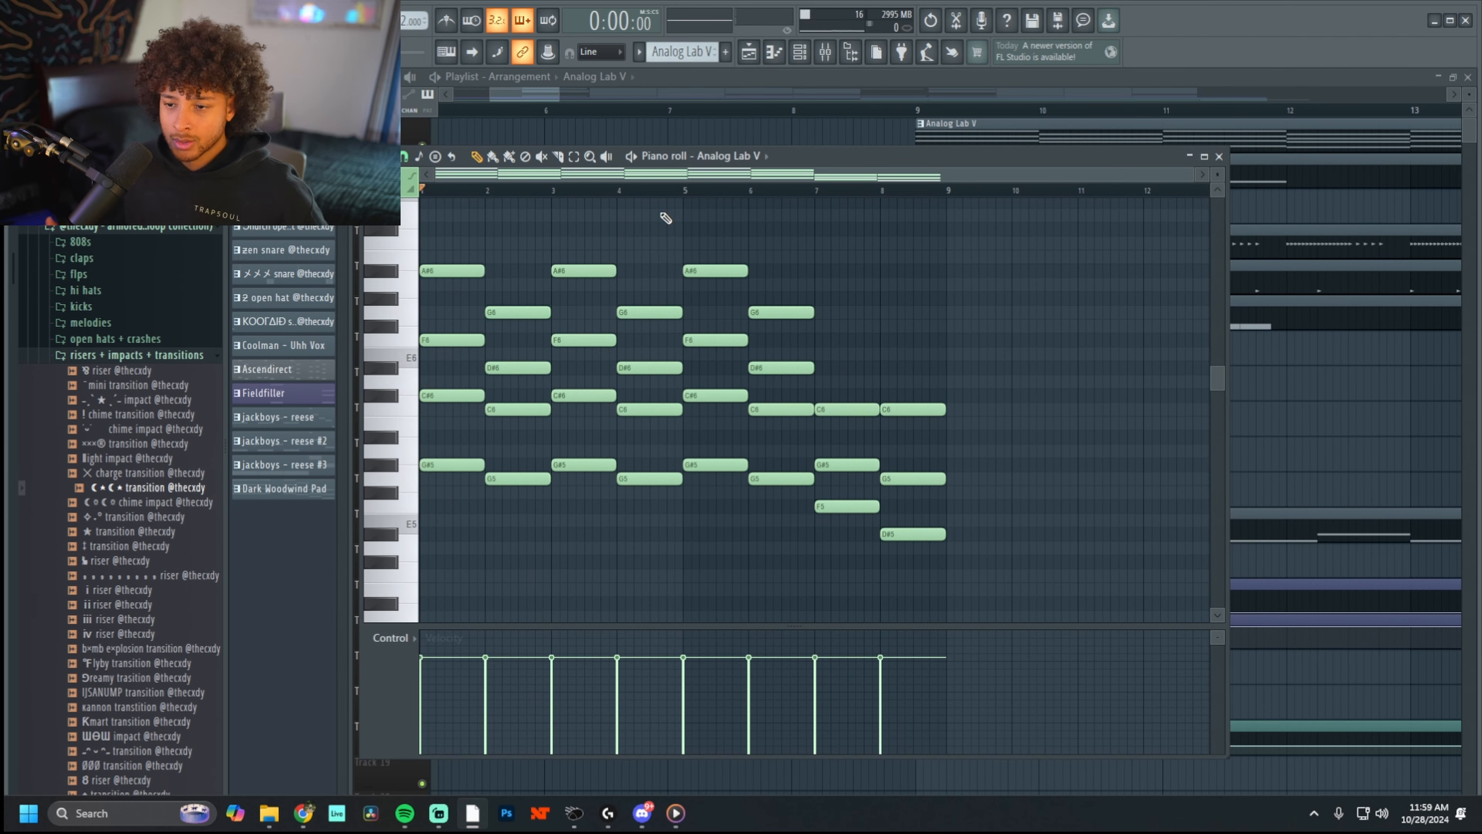
- Highlight the repeating chord pairs and the final two chords in the Analog Lab V piano roll, and clear the selection
left_click_drag(500, 276, 464, 486)
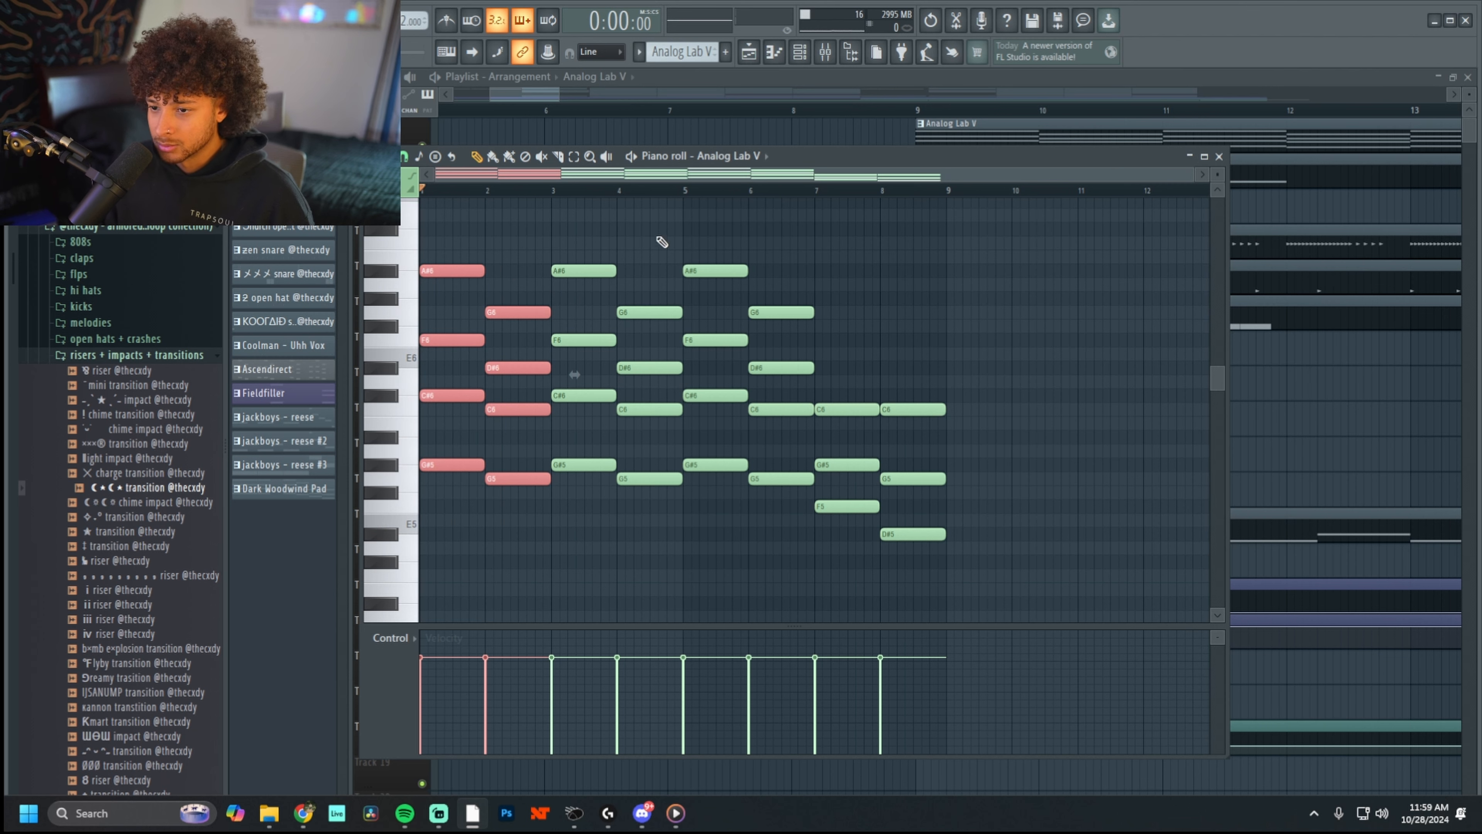
left_click_drag(784, 252, 719, 511)
left_click_drag(947, 376, 817, 594)
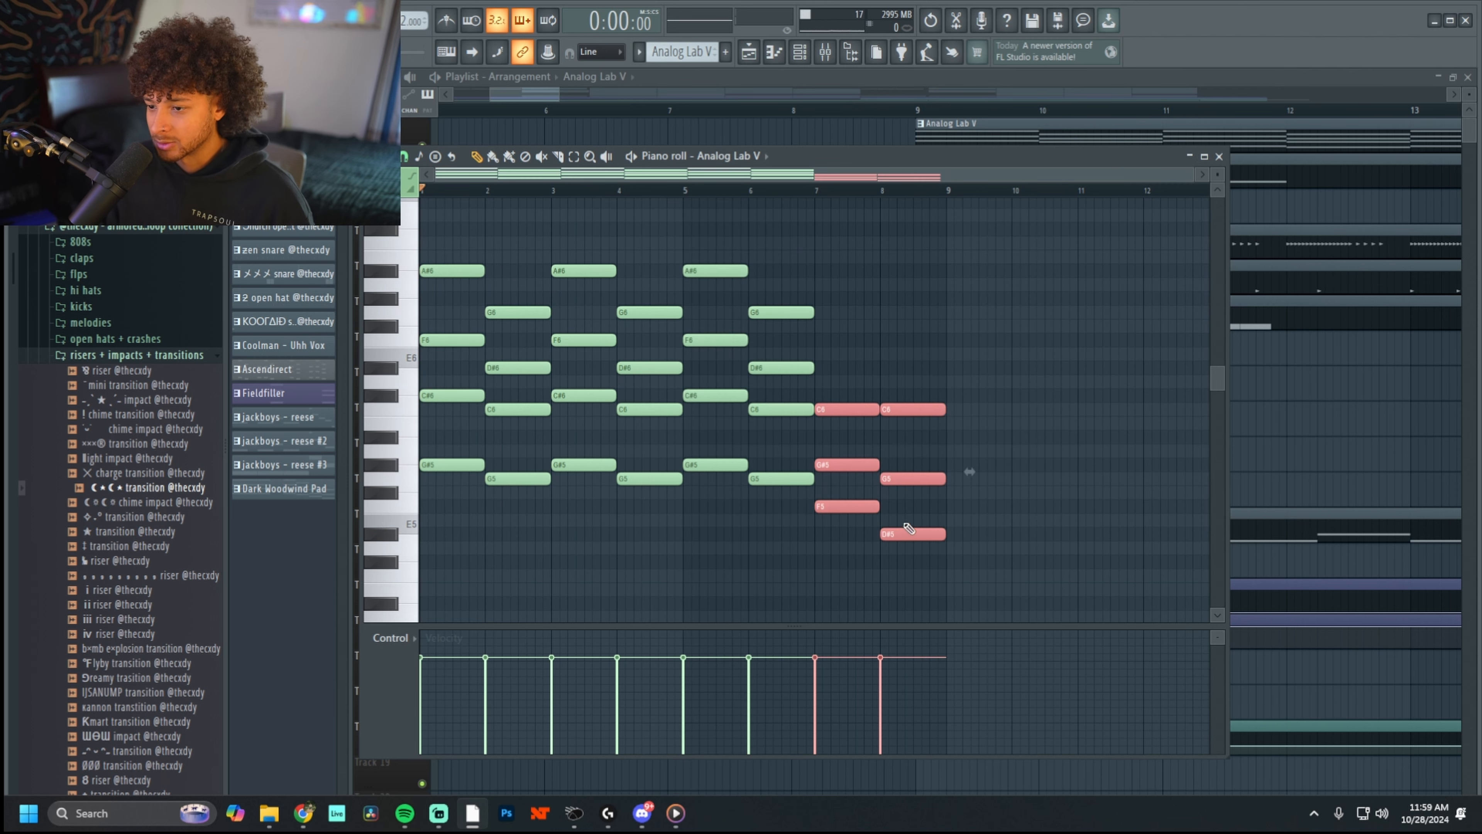
left_click_drag(991, 582, 845, 345)
left_click(1044, 334, "ctrl")
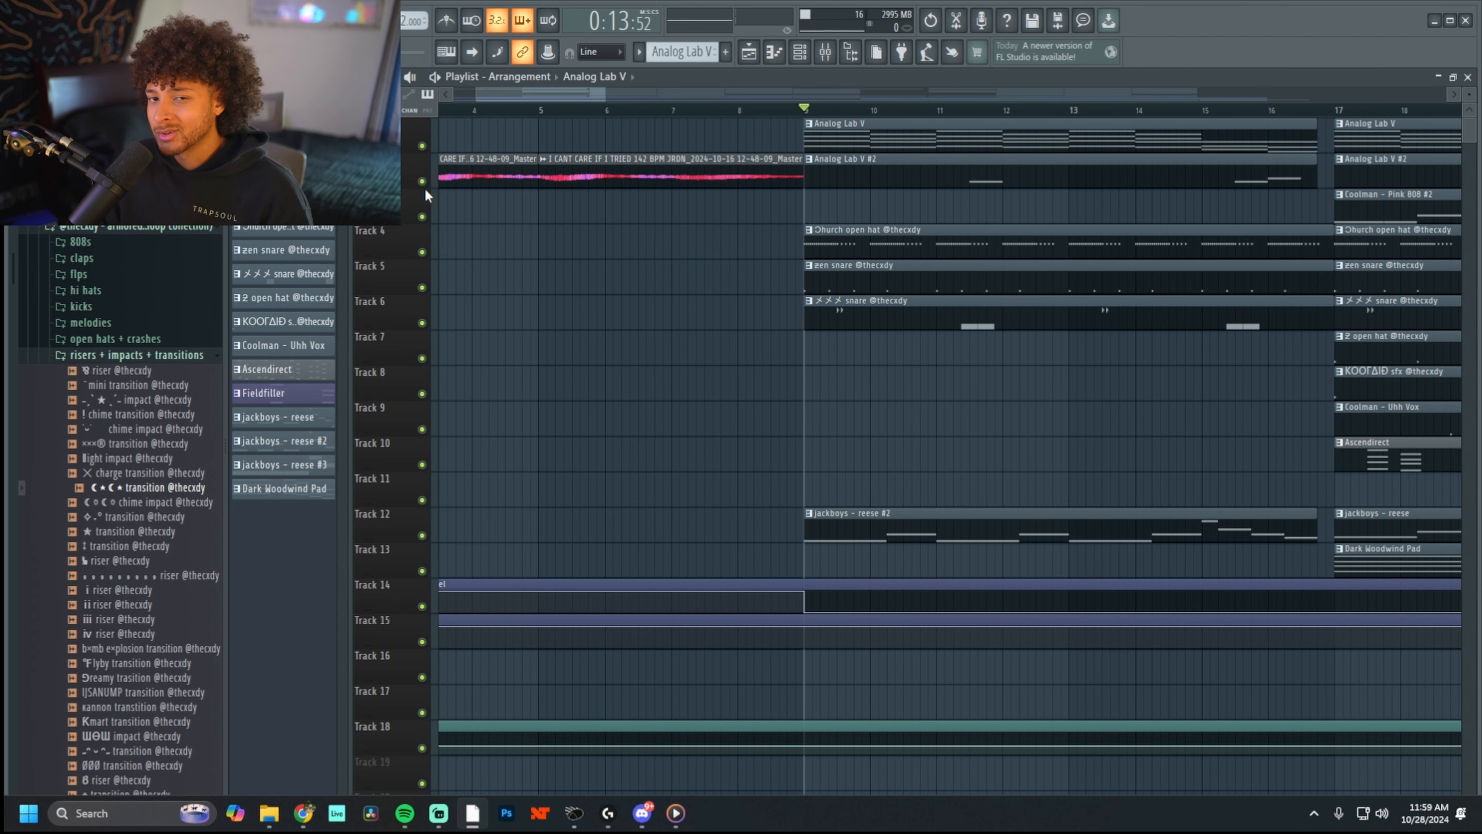
- Play the arrangement from bar 17 and stop playback
scroll(854, 391, "down", 3)
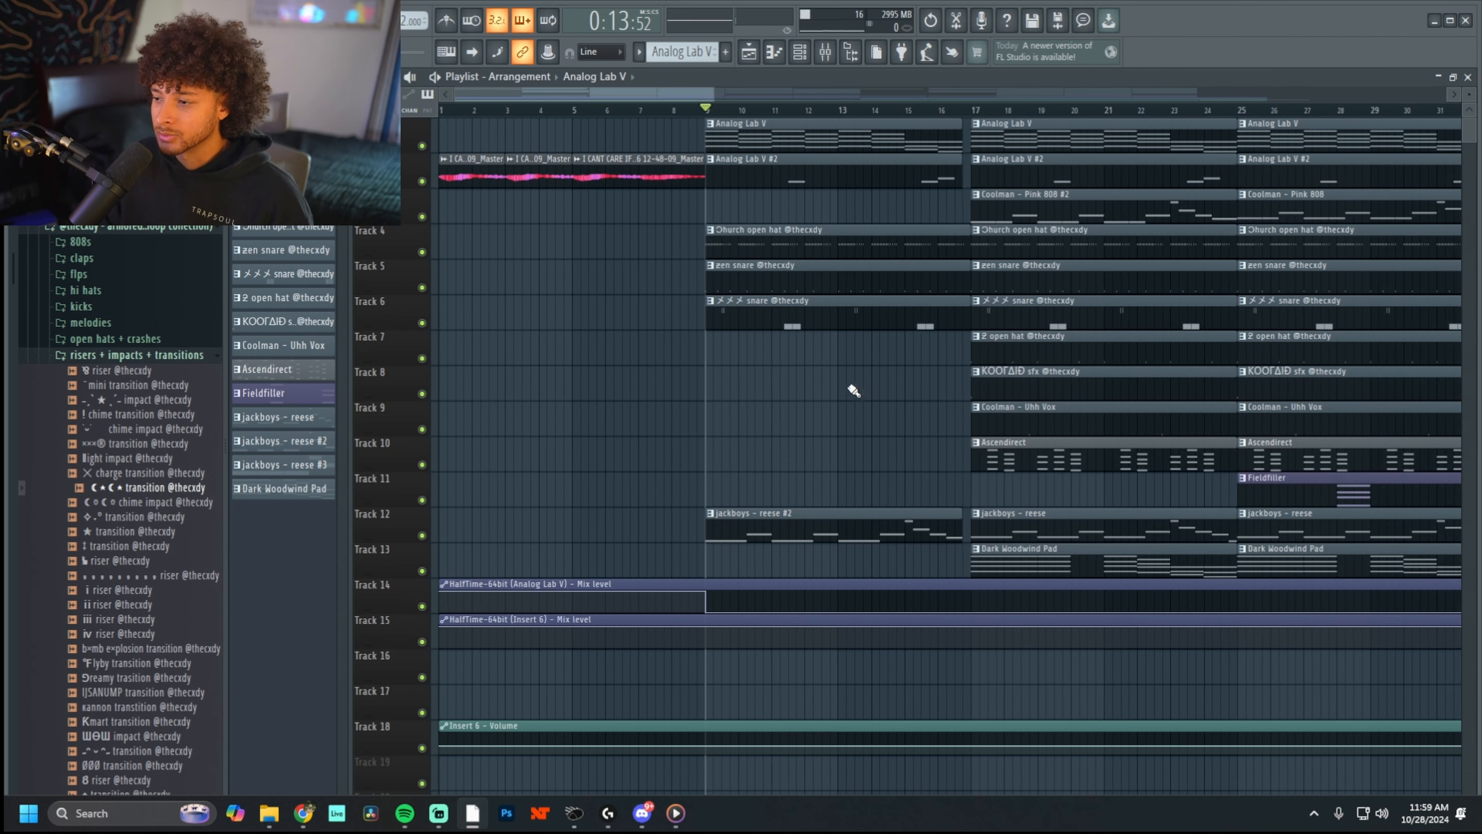
left_click(971, 111)
key("space")
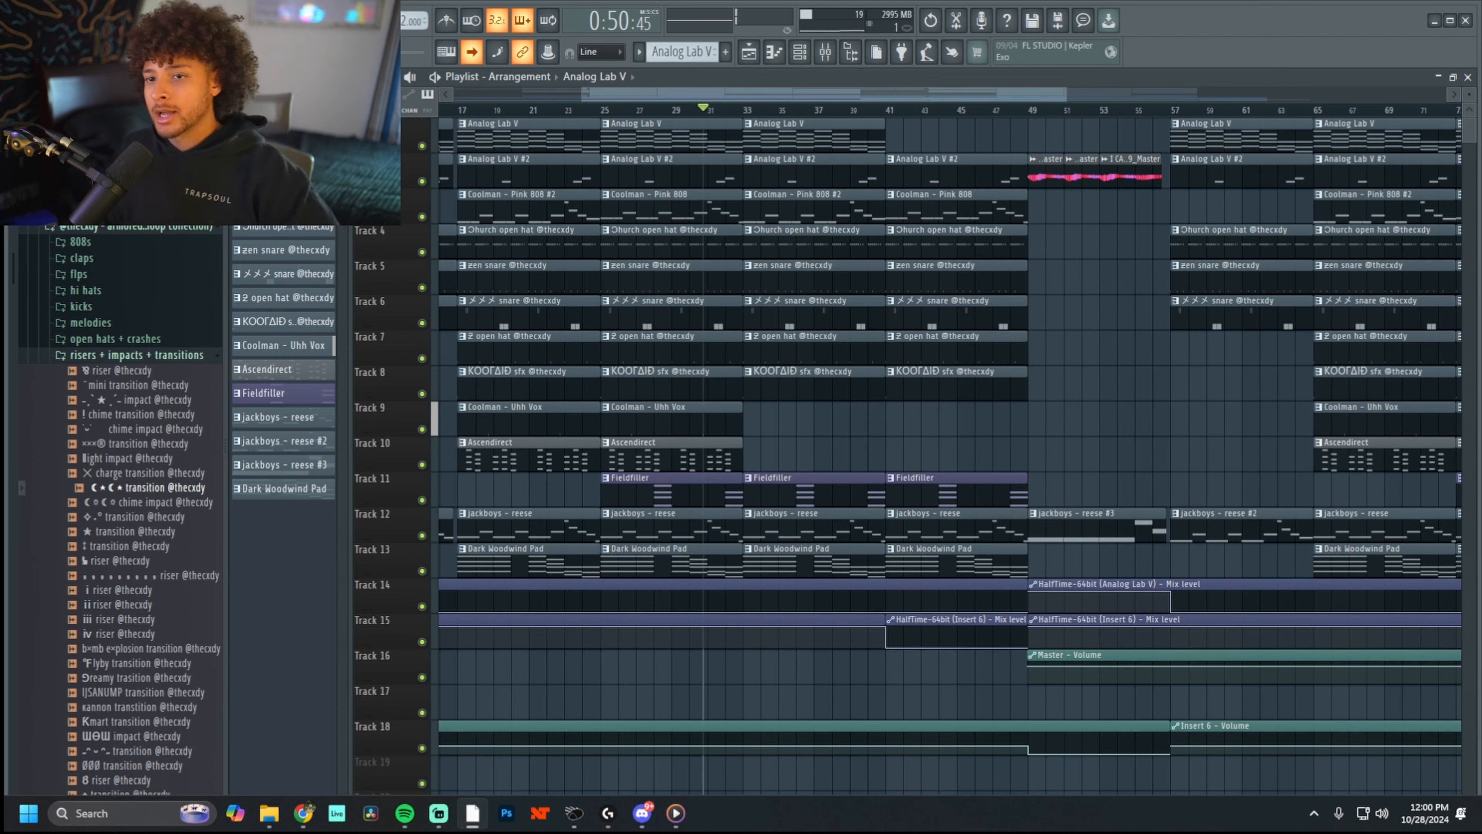
key("space")
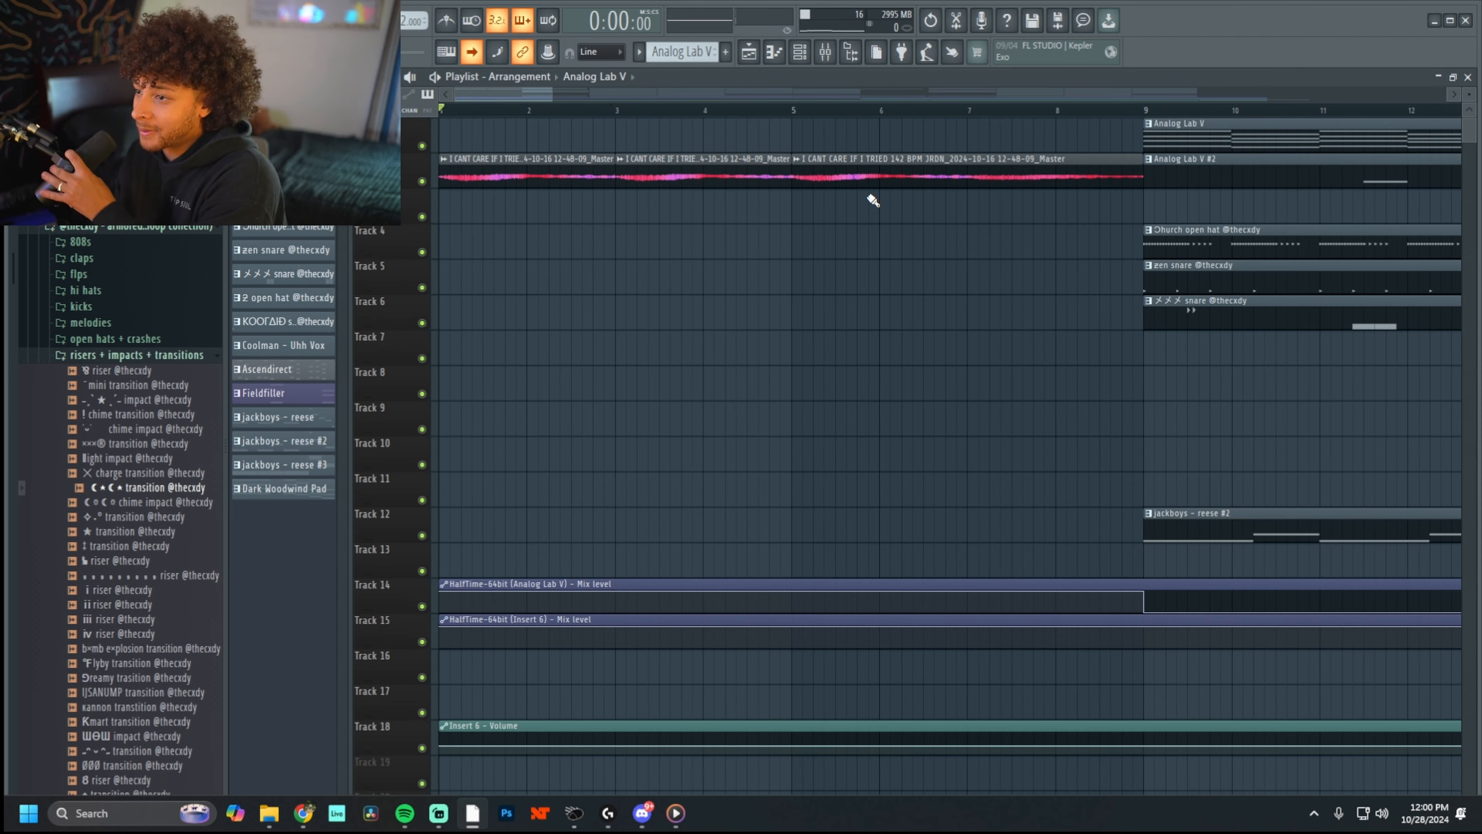
- Solo the Analog Lab V track with playback set to bar 9, and open its instrument window
left_click(1145, 111)
scroll(1026, 361, "down", 4)
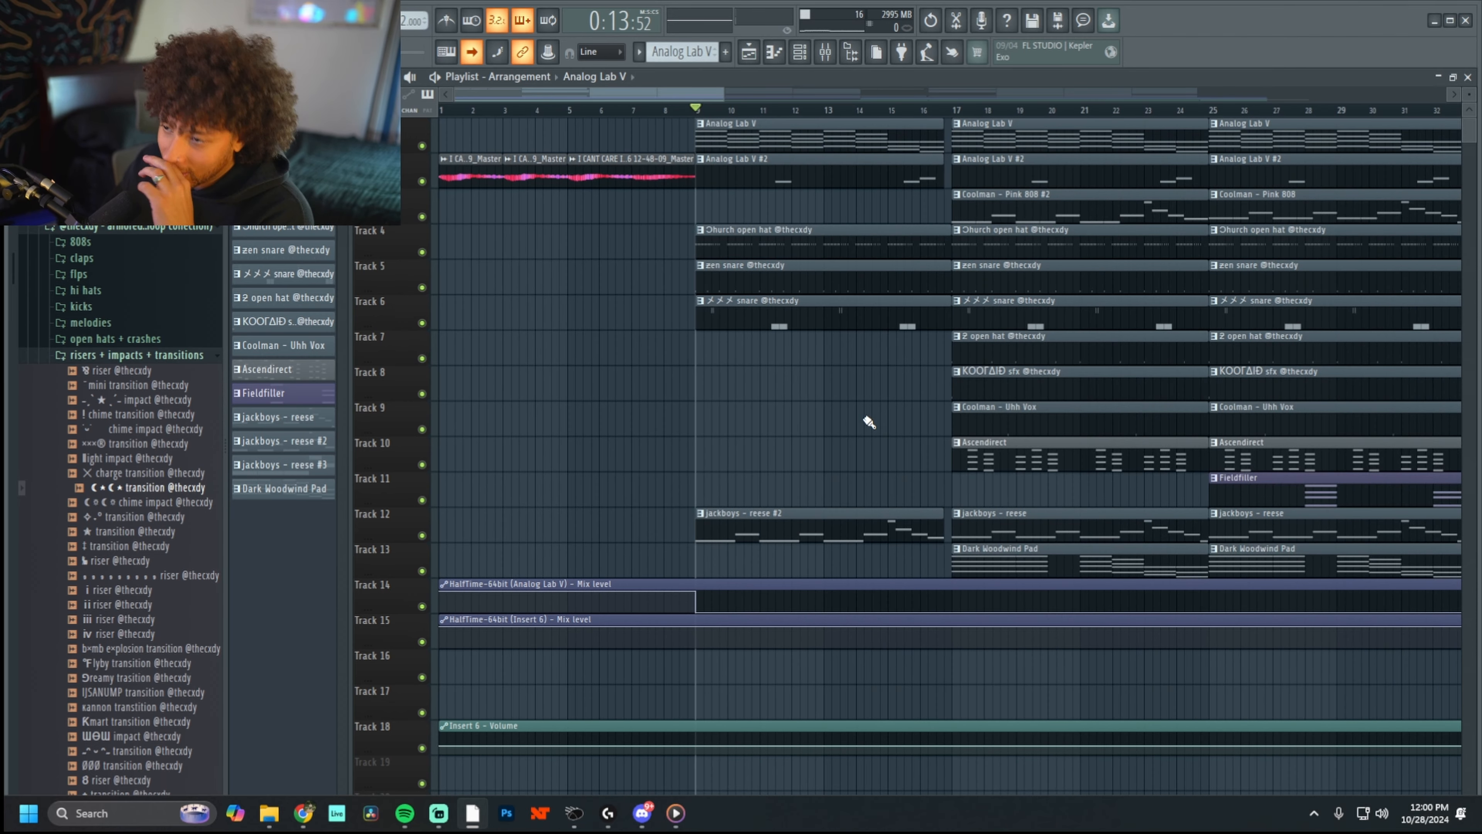
left_click(800, 51)
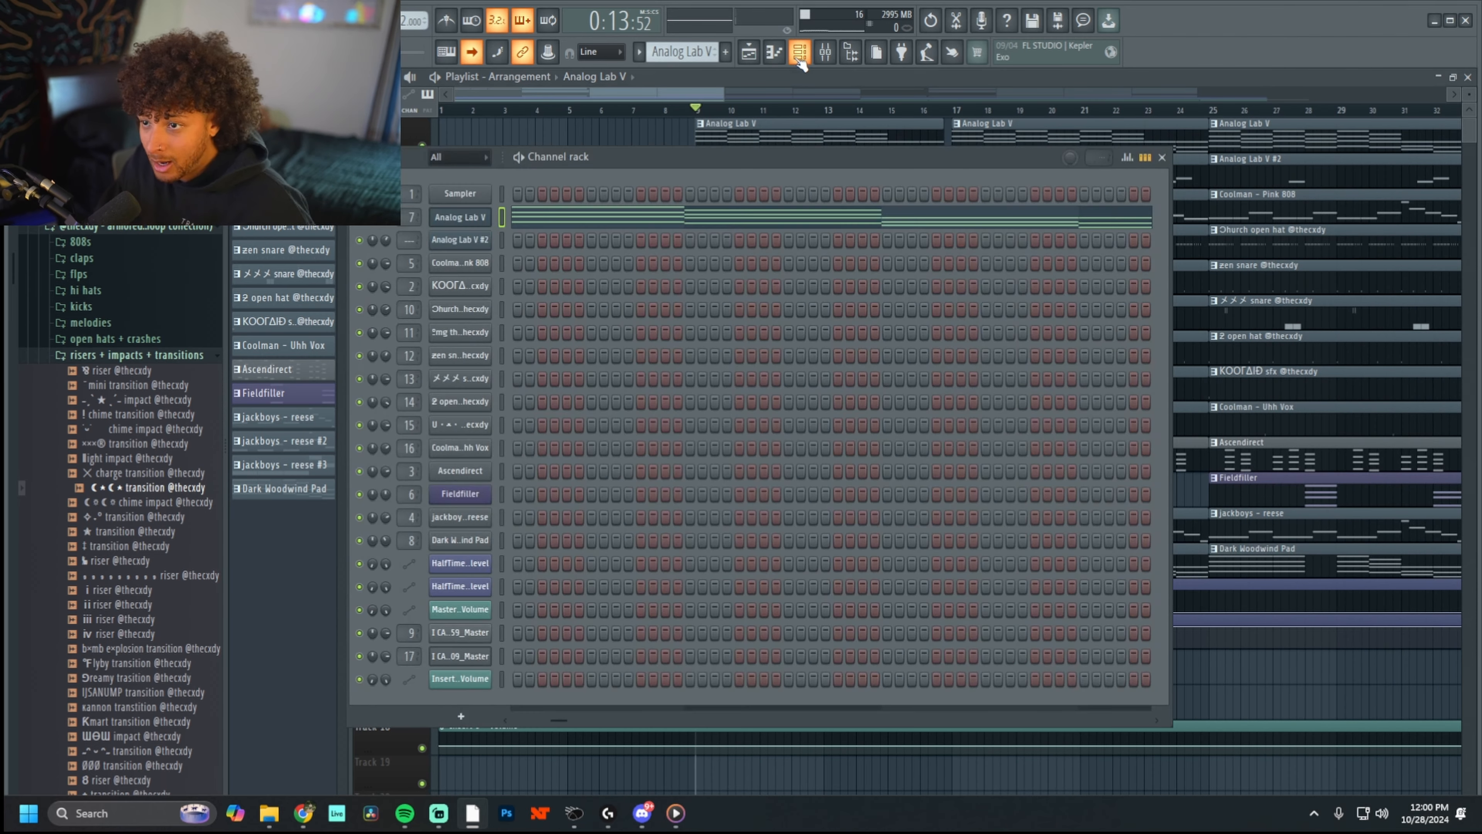
left_click(611, 134)
left_click(800, 52)
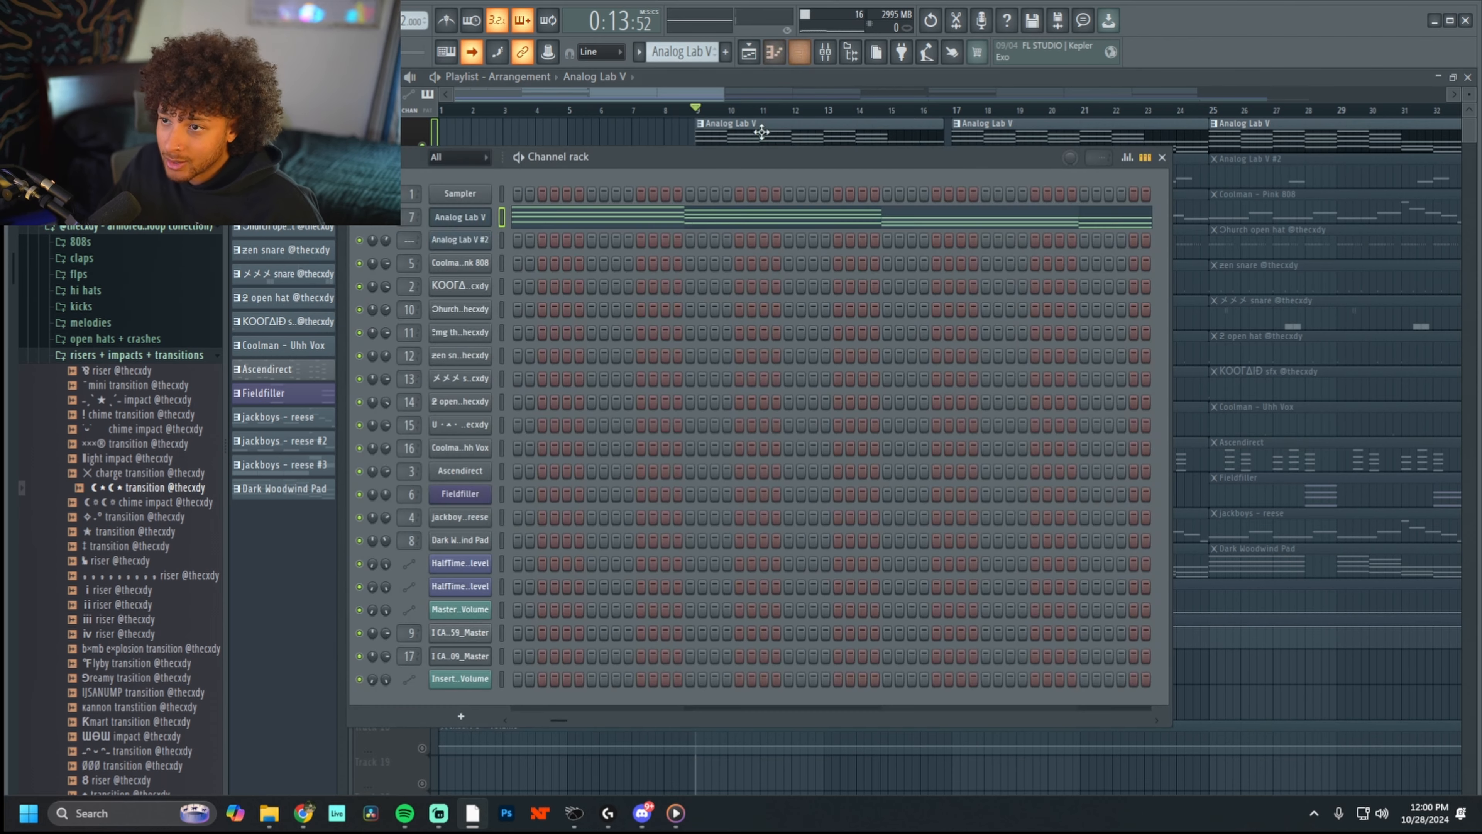
left_click(461, 217)
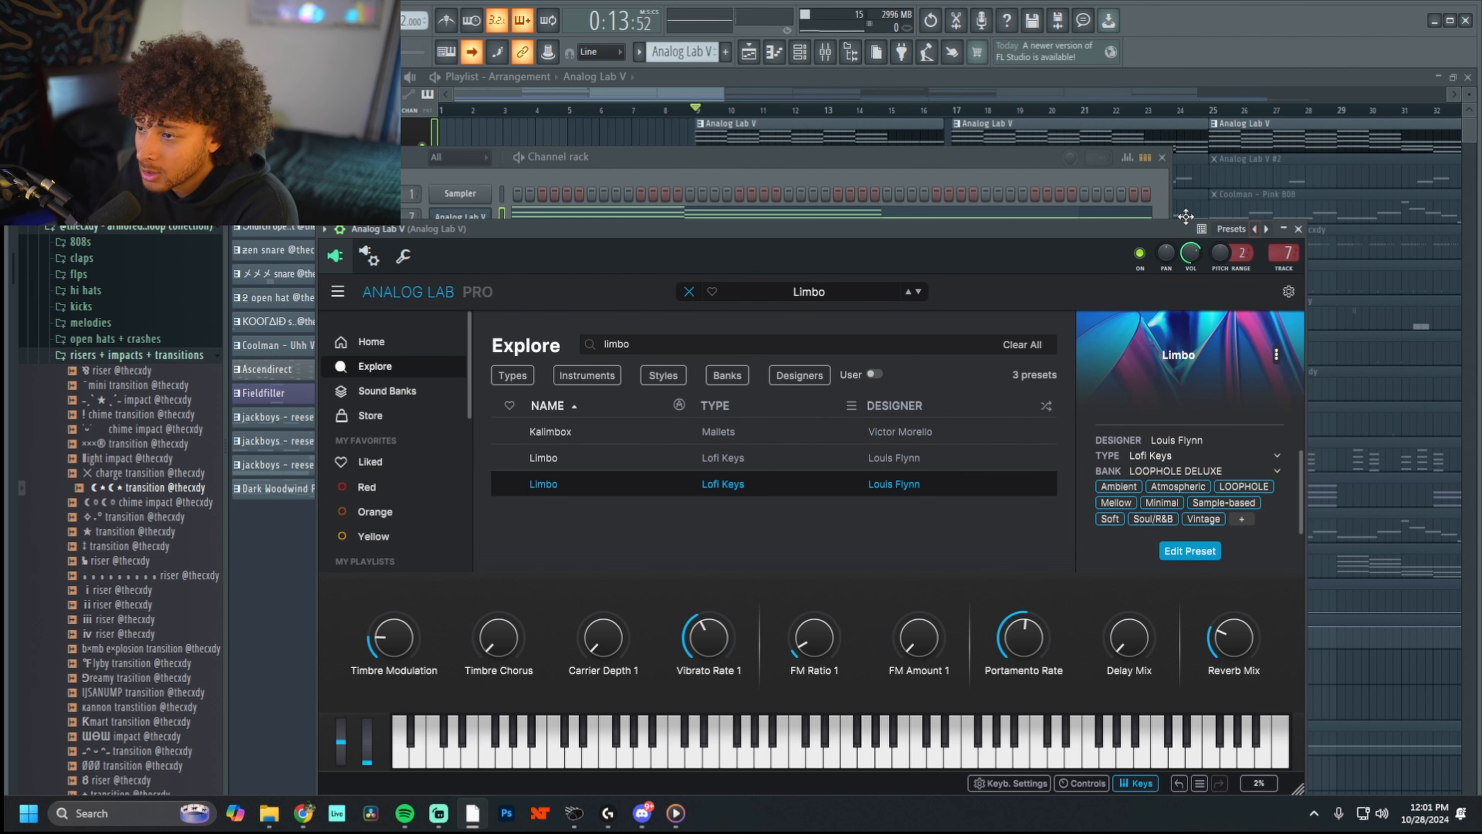
left_click_drag(1126, 226, 1167, 187)
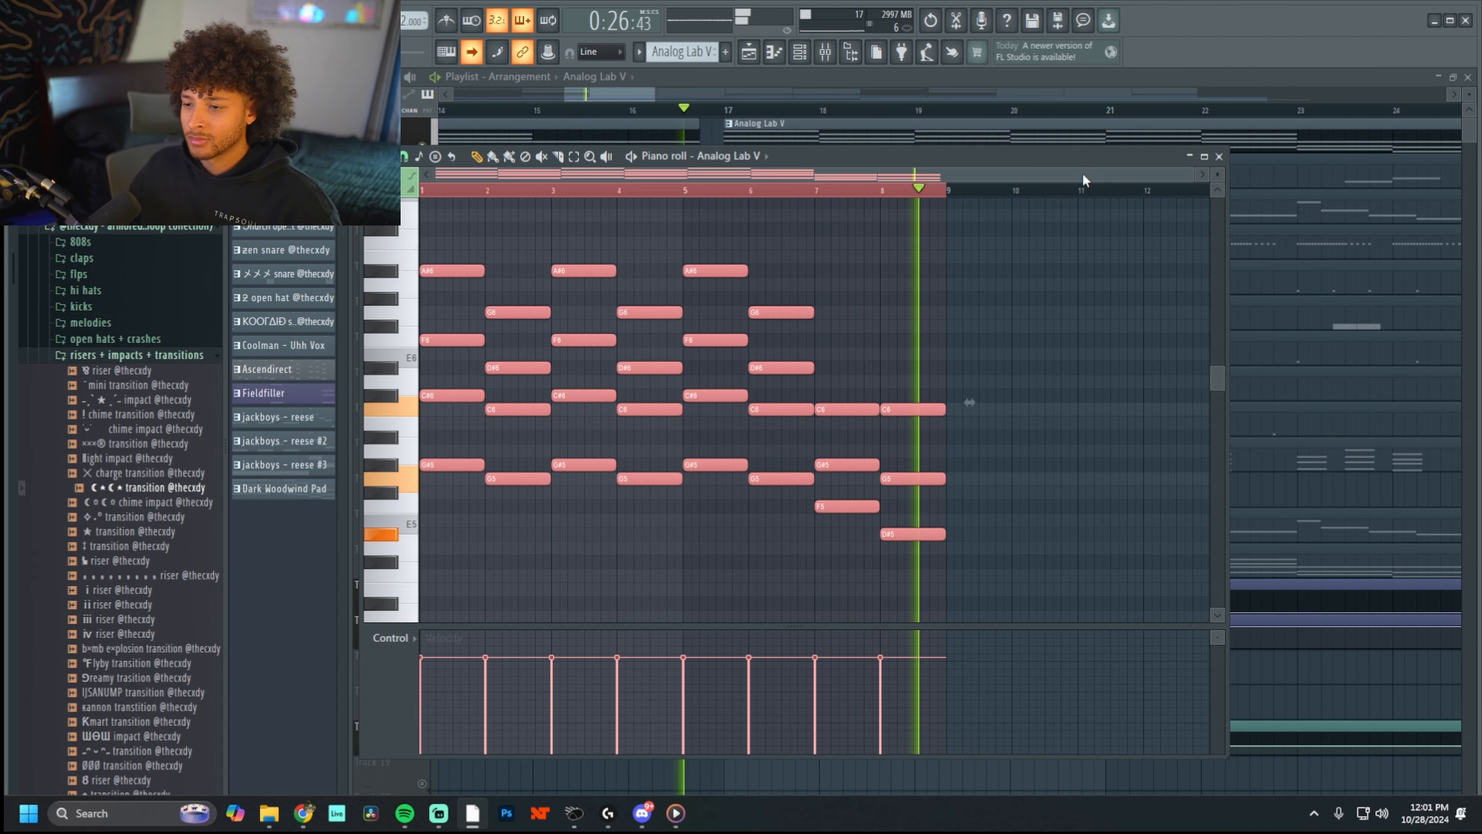
- Stop playback and highlight the last two chords and the first six chords separately, clearing each selection and replaying the part
key("space")
left_click_drag(928, 618, 829, 397)
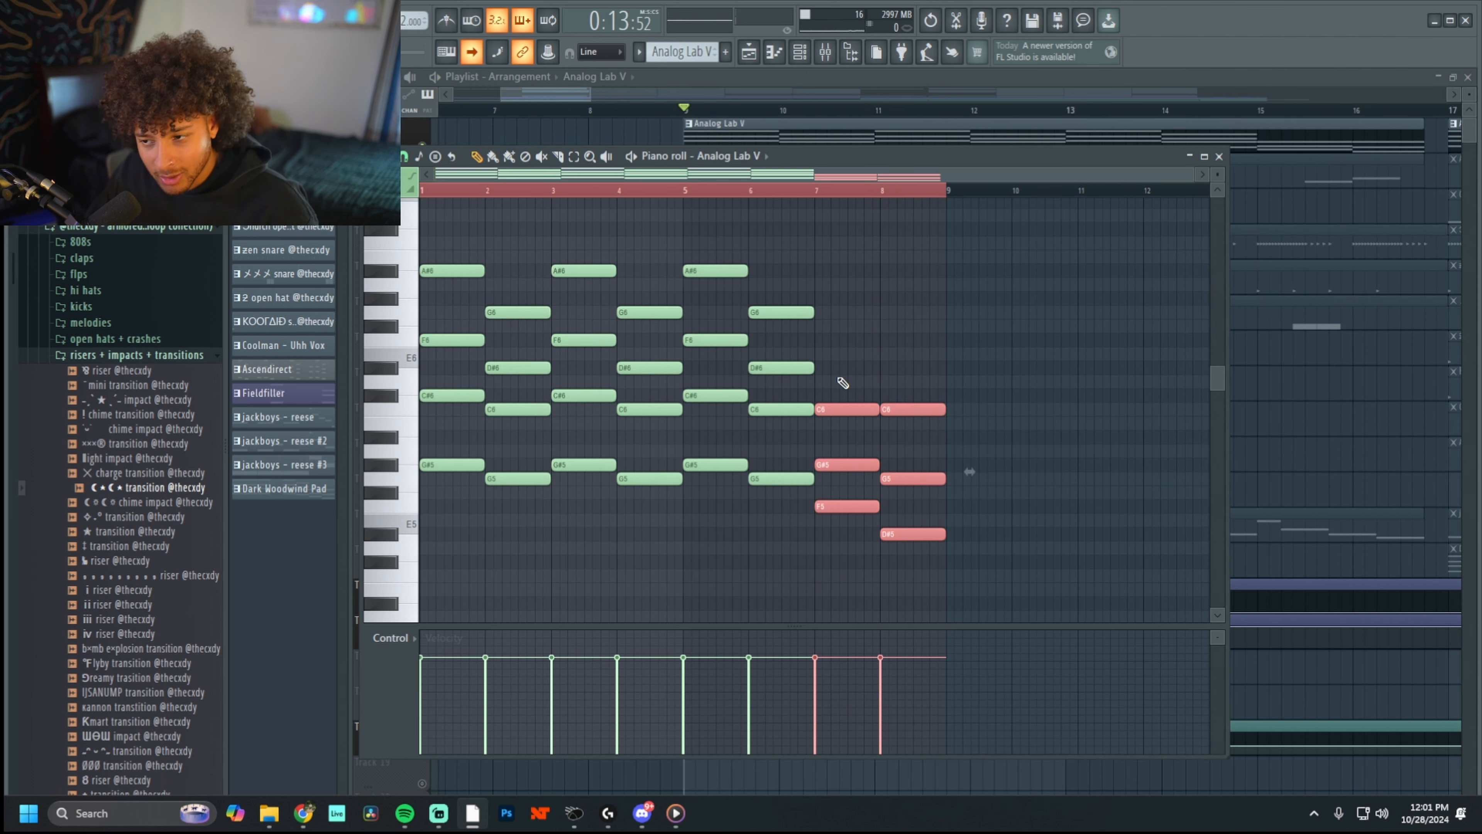
key("ctrl+d")
left_click_drag(775, 262, 416, 528)
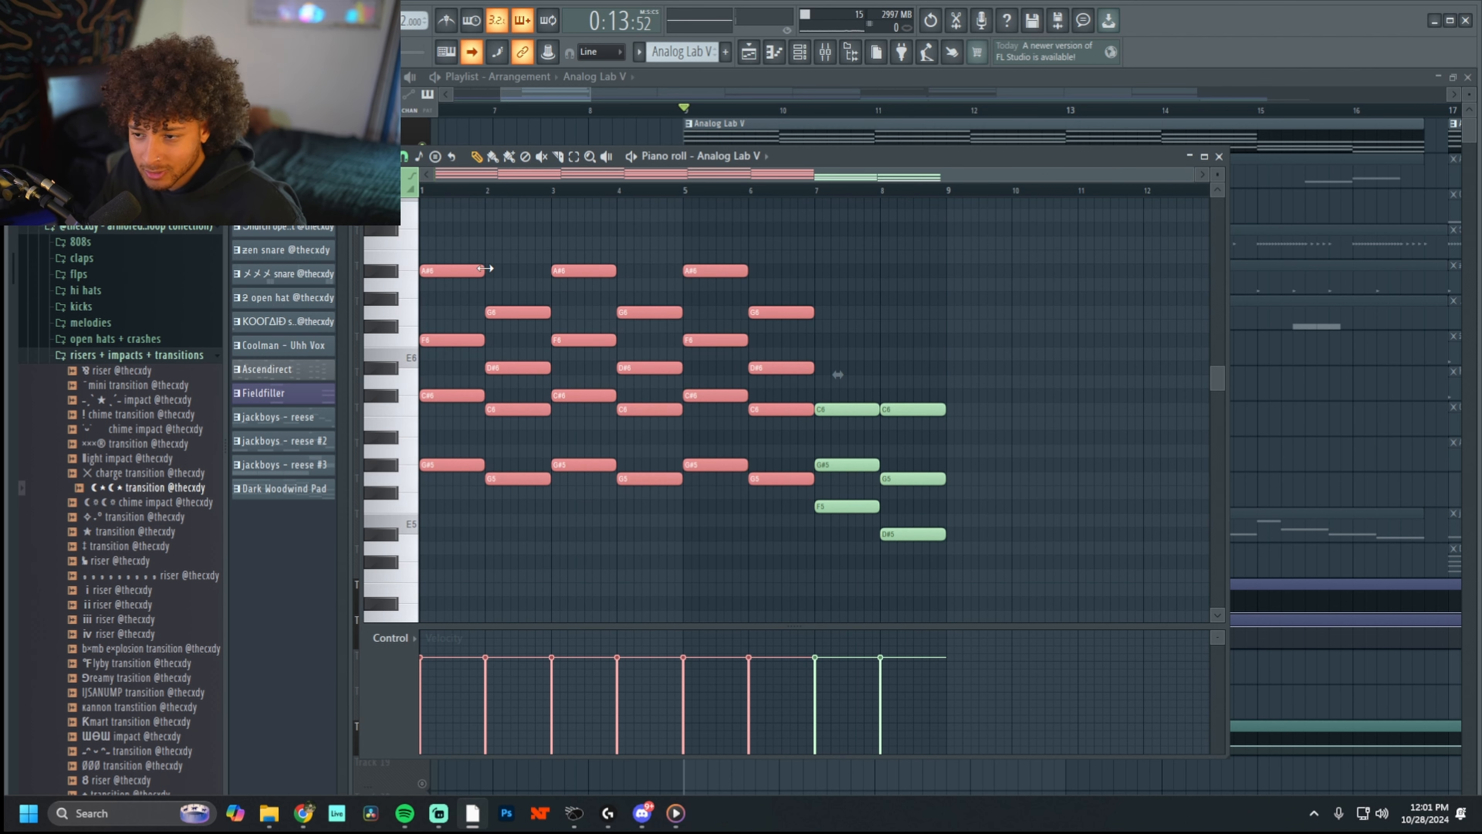
key("ctrl+d")
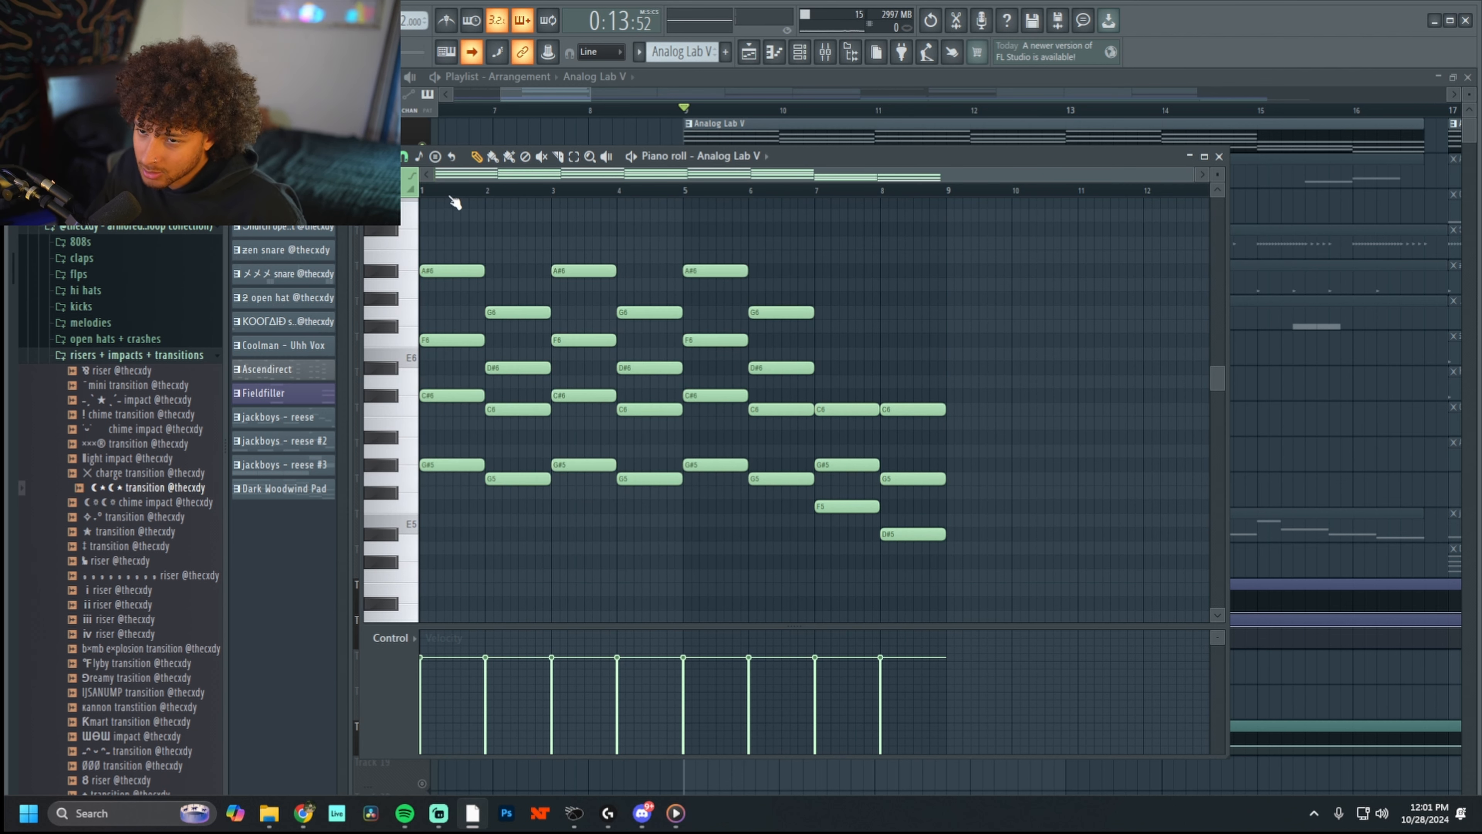
key("space")
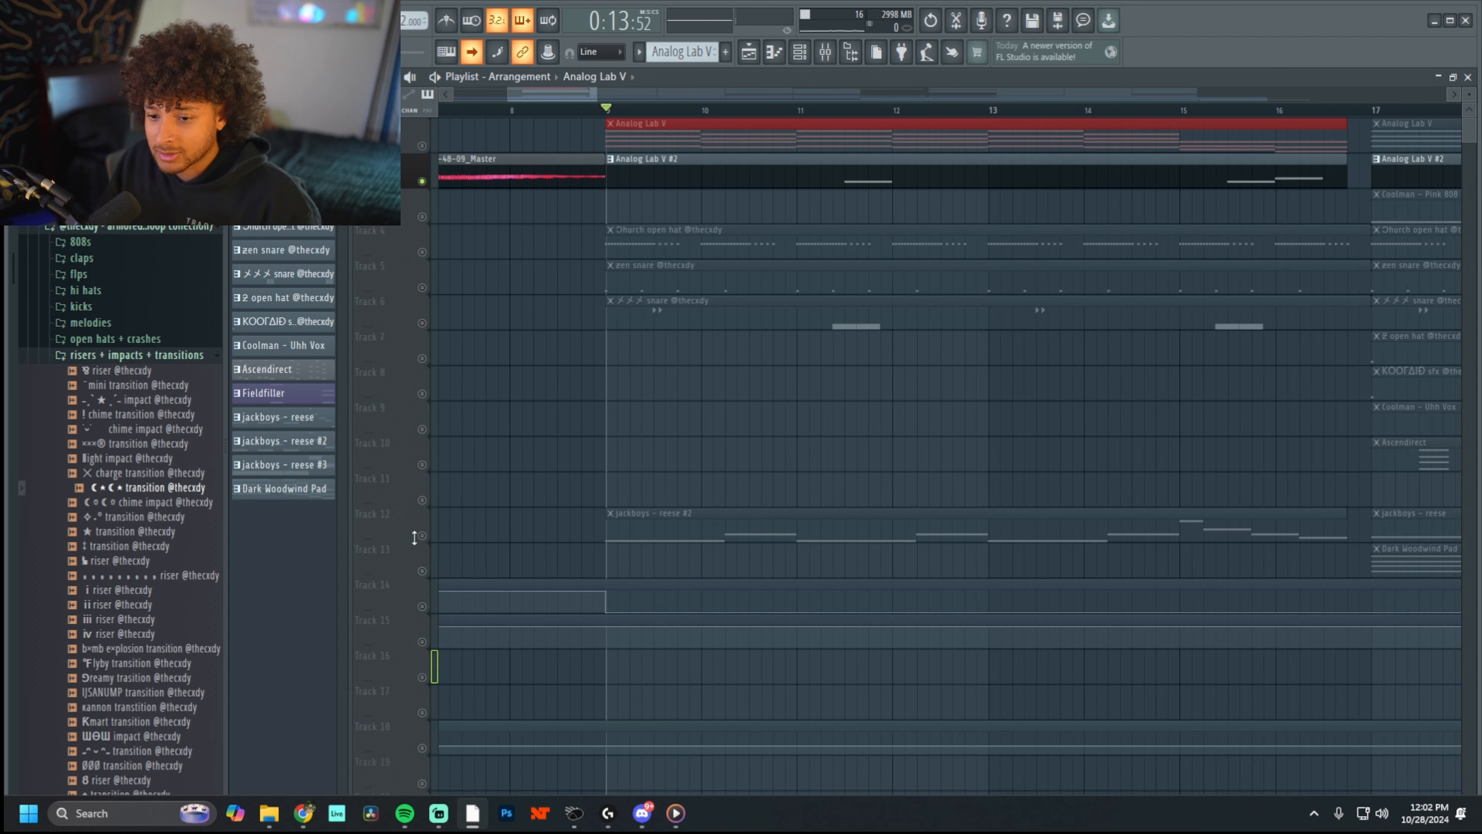
- Solo Track 12 and open the sampler settings of the jackboys - reese #2 clip
right_click(421, 536)
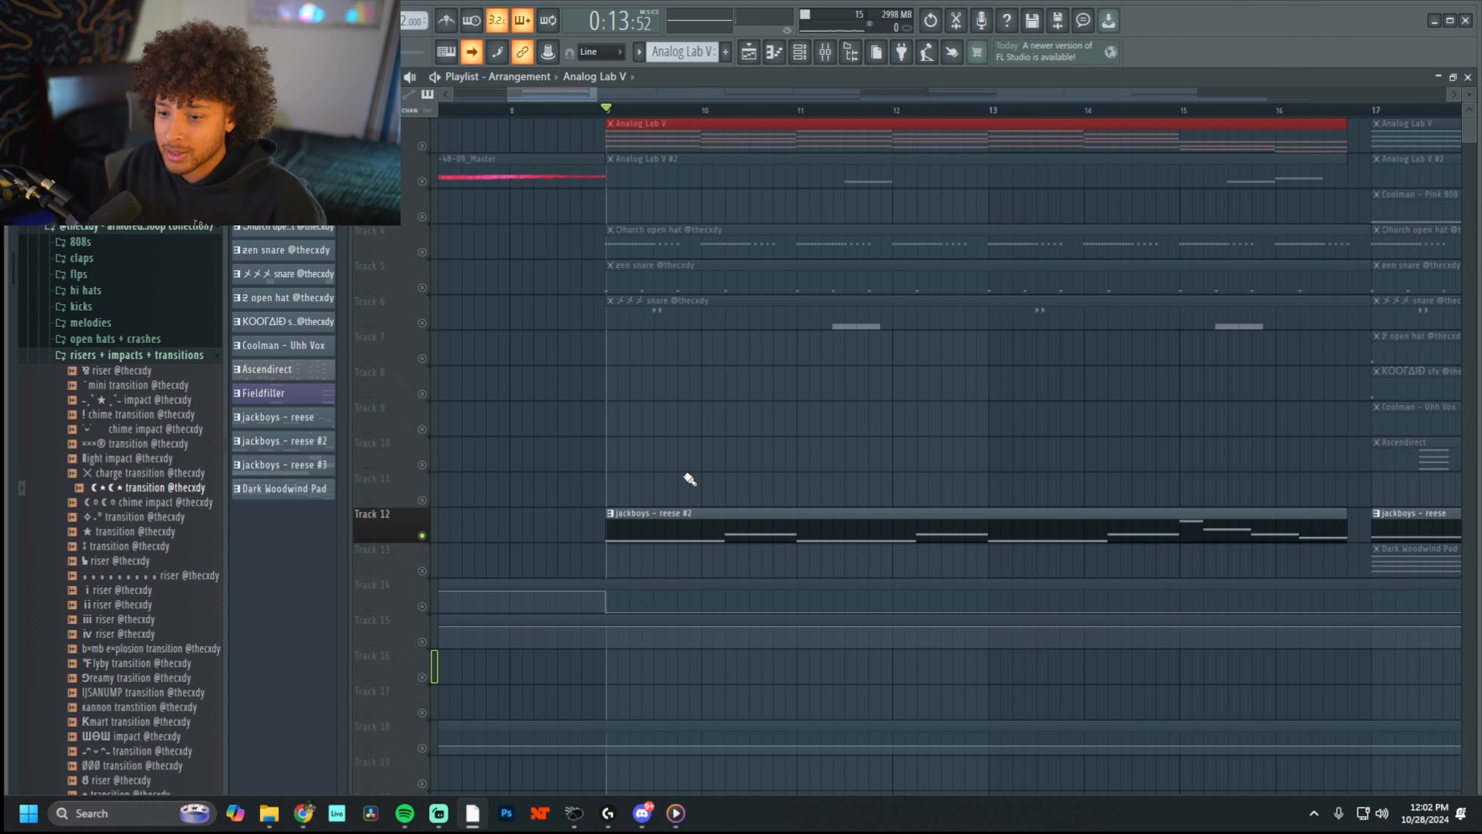
left_click(857, 533)
double_click(715, 525)
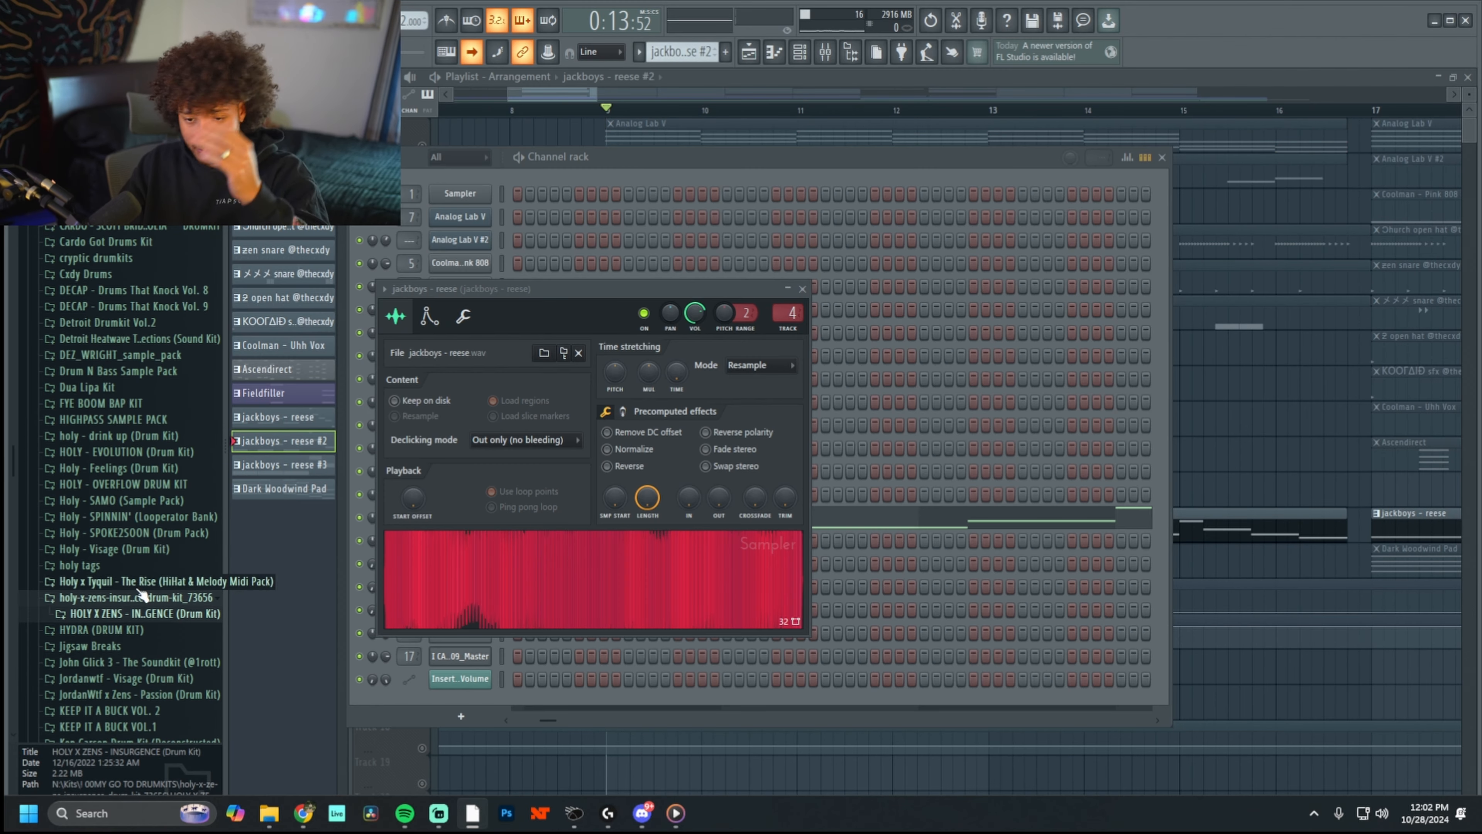
- Browse the drum kits to the BASSES folder of !HOLY GRAIL (SUITE EDITION) and look through its samples
scroll(129, 620, "up", 10)
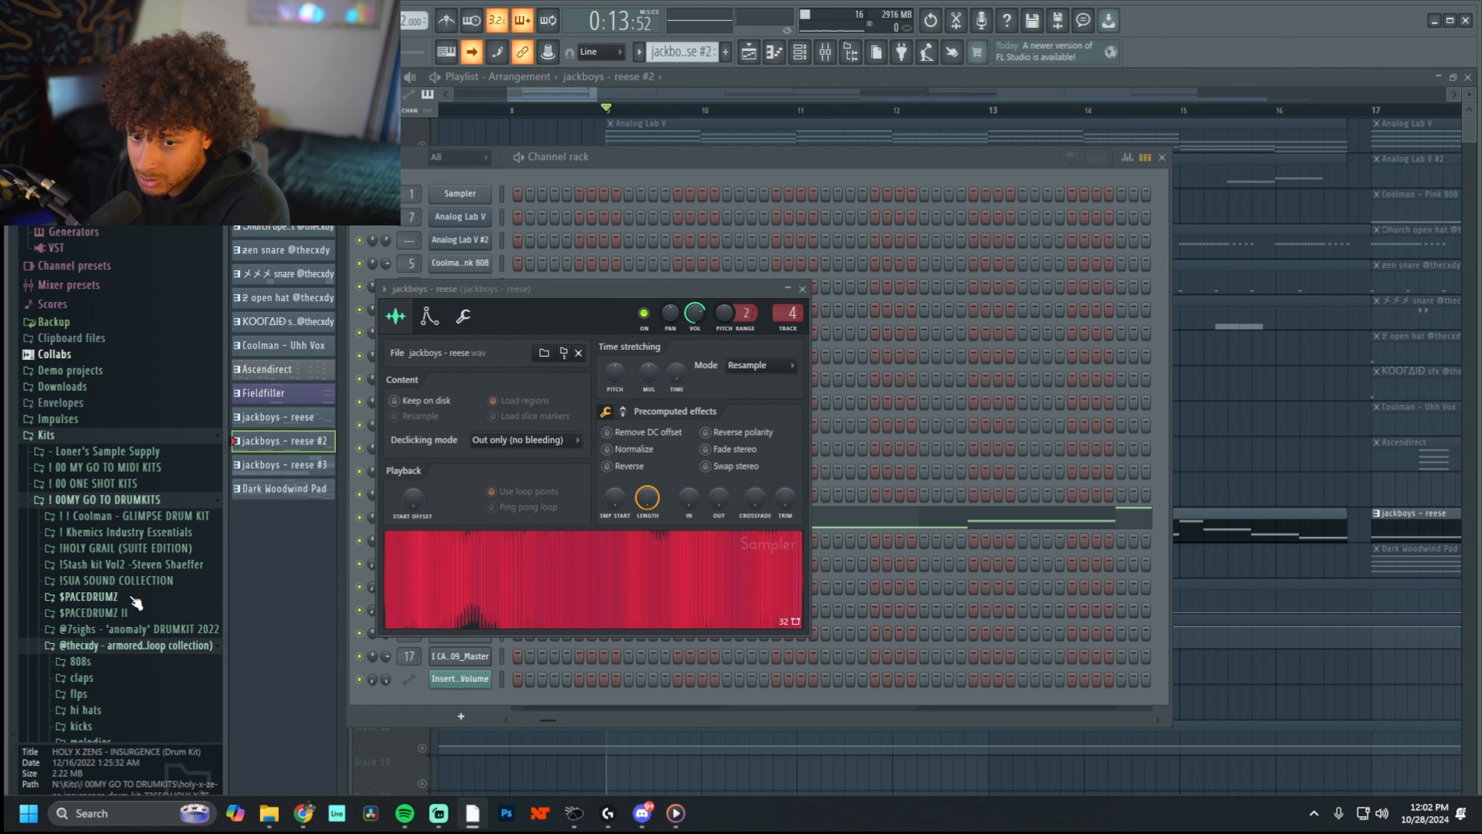
left_click(165, 549)
scroll(122, 643, "down", 3)
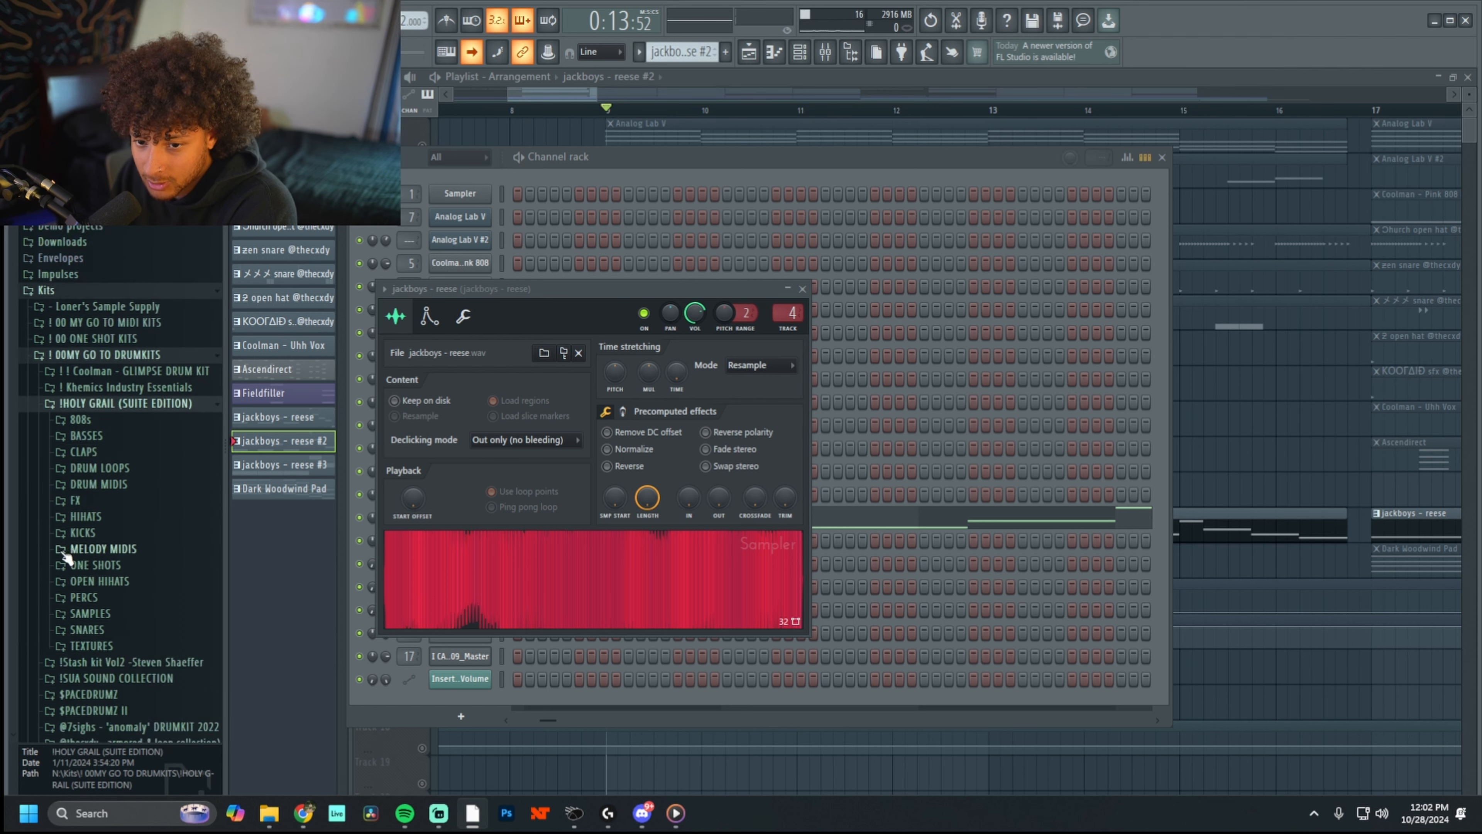
left_click(76, 435)
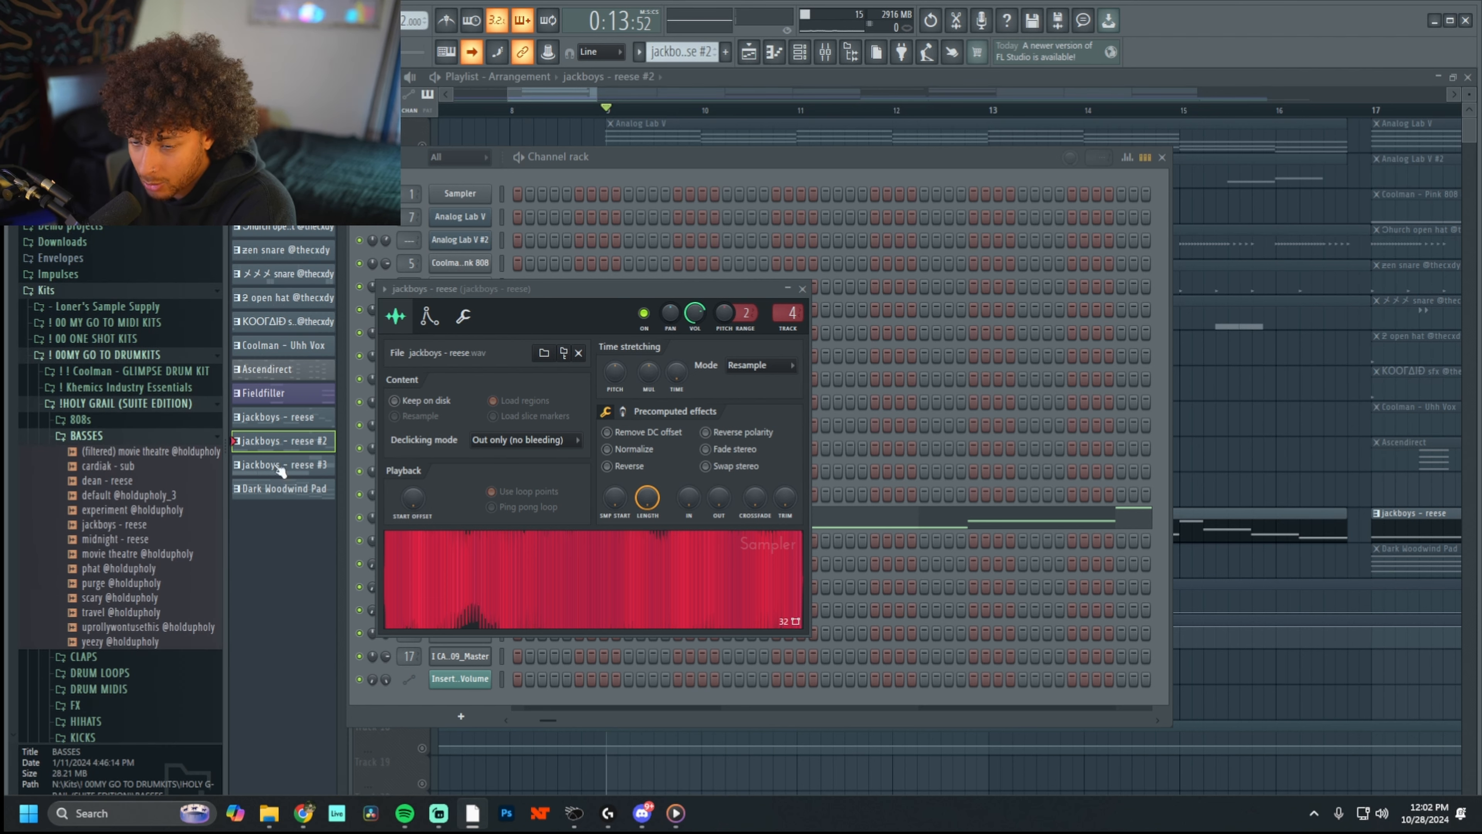
scroll(188, 529, "down", 15)
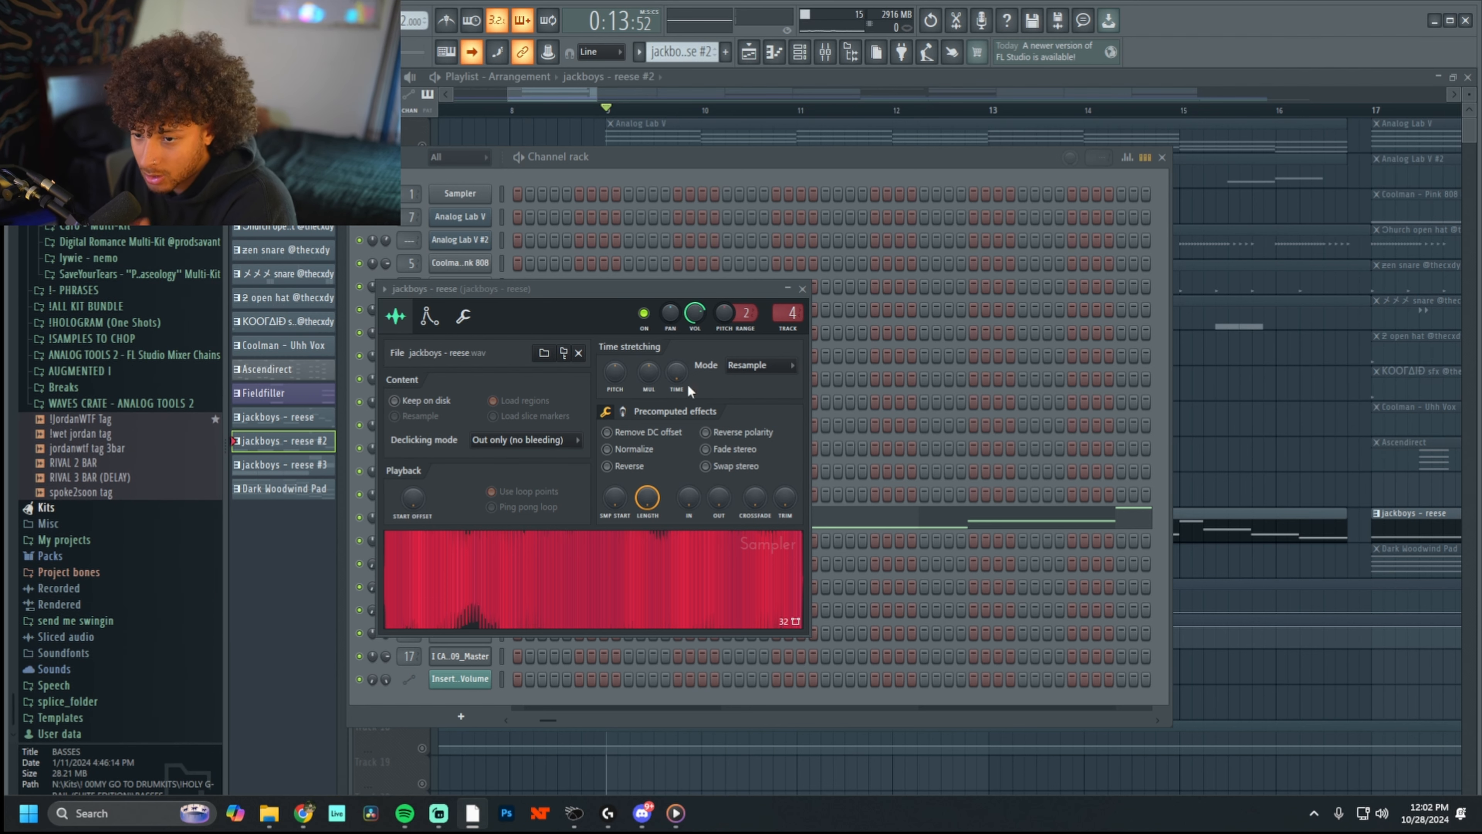
- Open the jackboys - reese #2 piano roll from the channel rack, highlight its bass notes and clear the selection
left_click(711, 166)
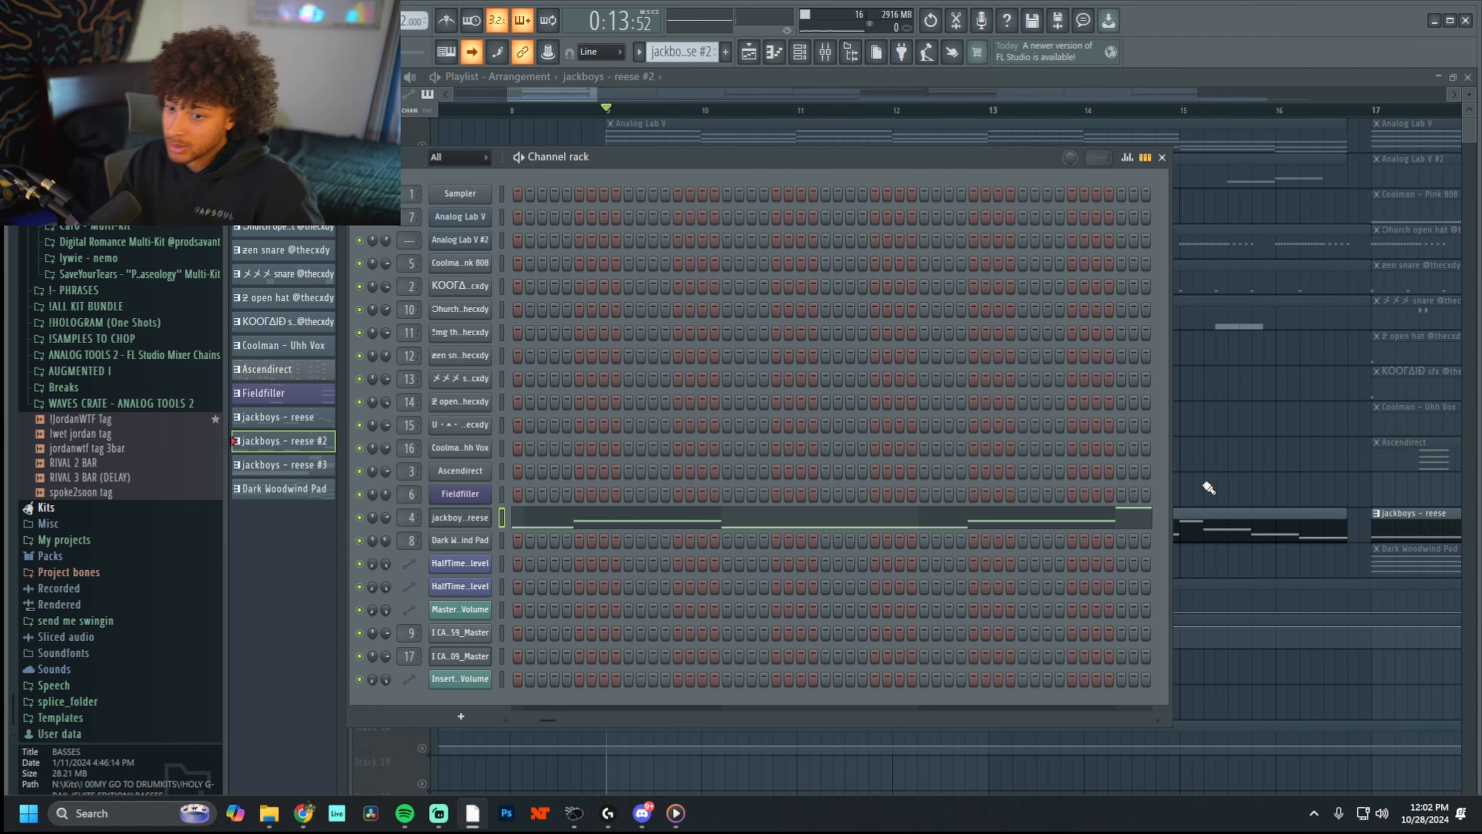
left_click(538, 528)
left_click_drag(1008, 338, 195, 630)
left_click(807, 412, "ctrl")
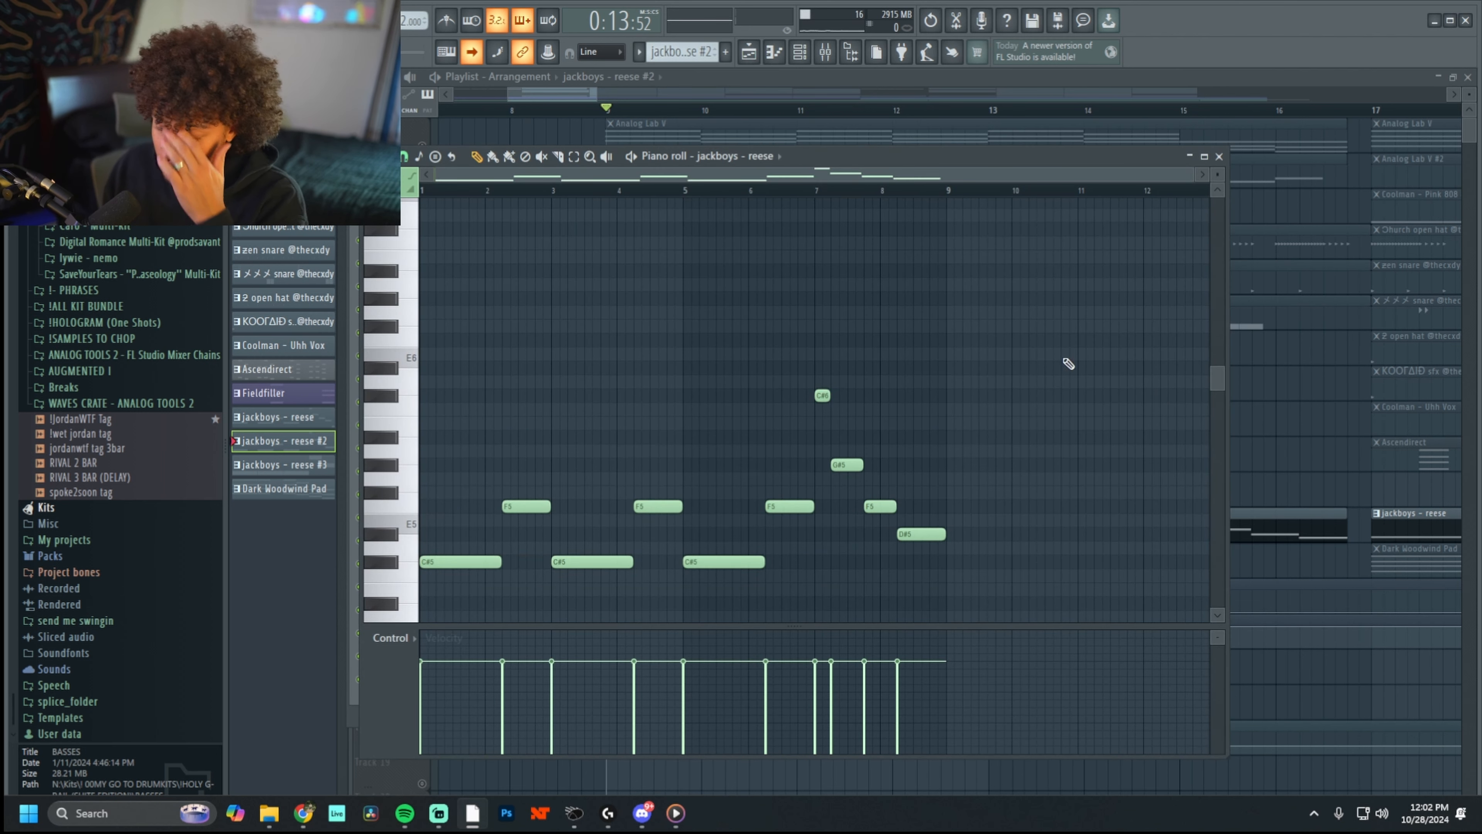
- Unmute the Analog Lab V track and play it together with the jackboys - reese #2 bass from bar 9
key("Escape")
left_click(423, 146)
left_click(766, 139)
key("space")
scroll(779, 590, "down", 4)
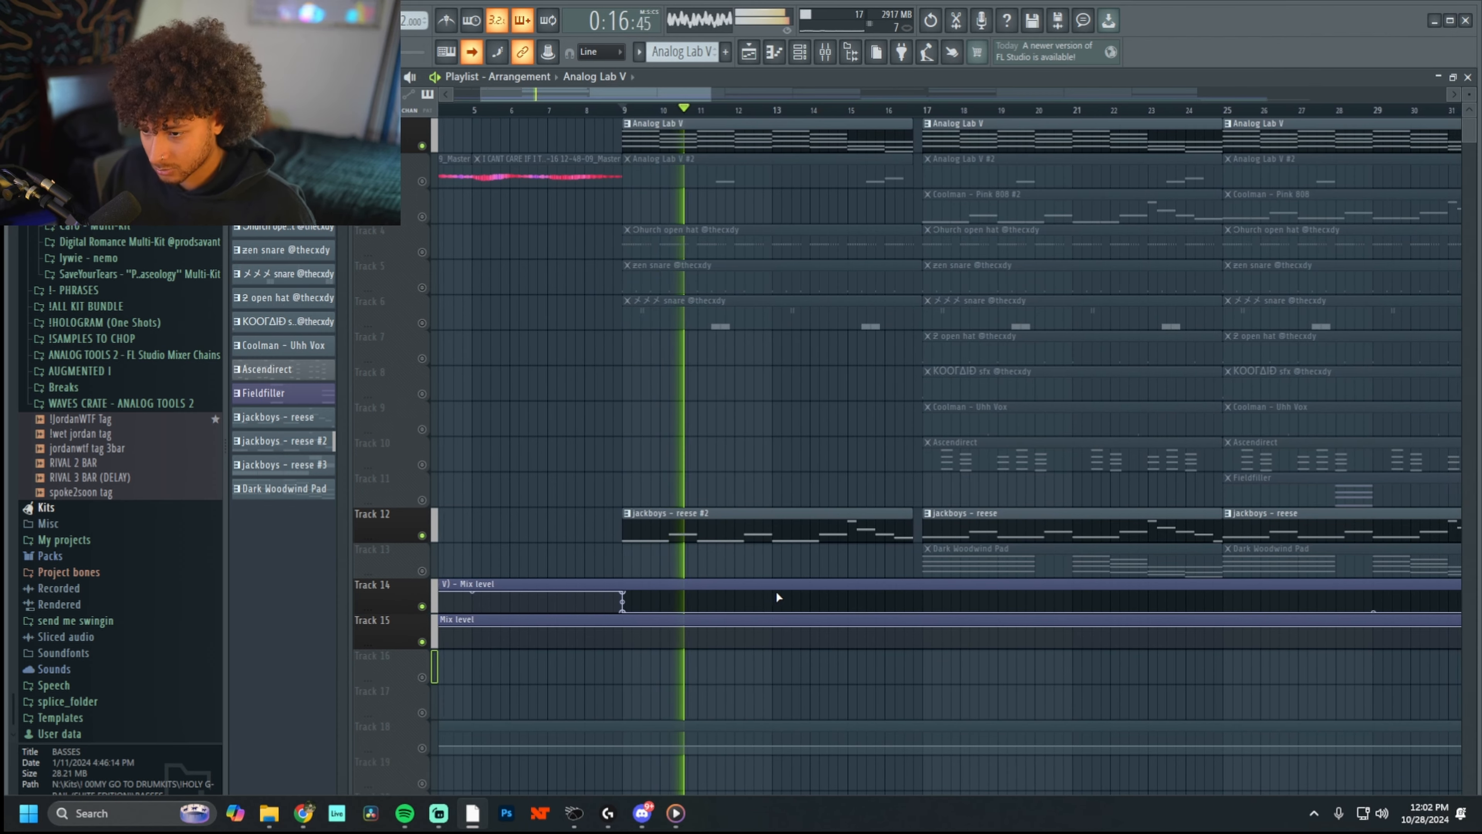
- Open the jackboys - reese #2 piano roll during playback and follow its notes to the end of bar 8
double_click(723, 524)
left_click_drag(930, 191, 948, 192)
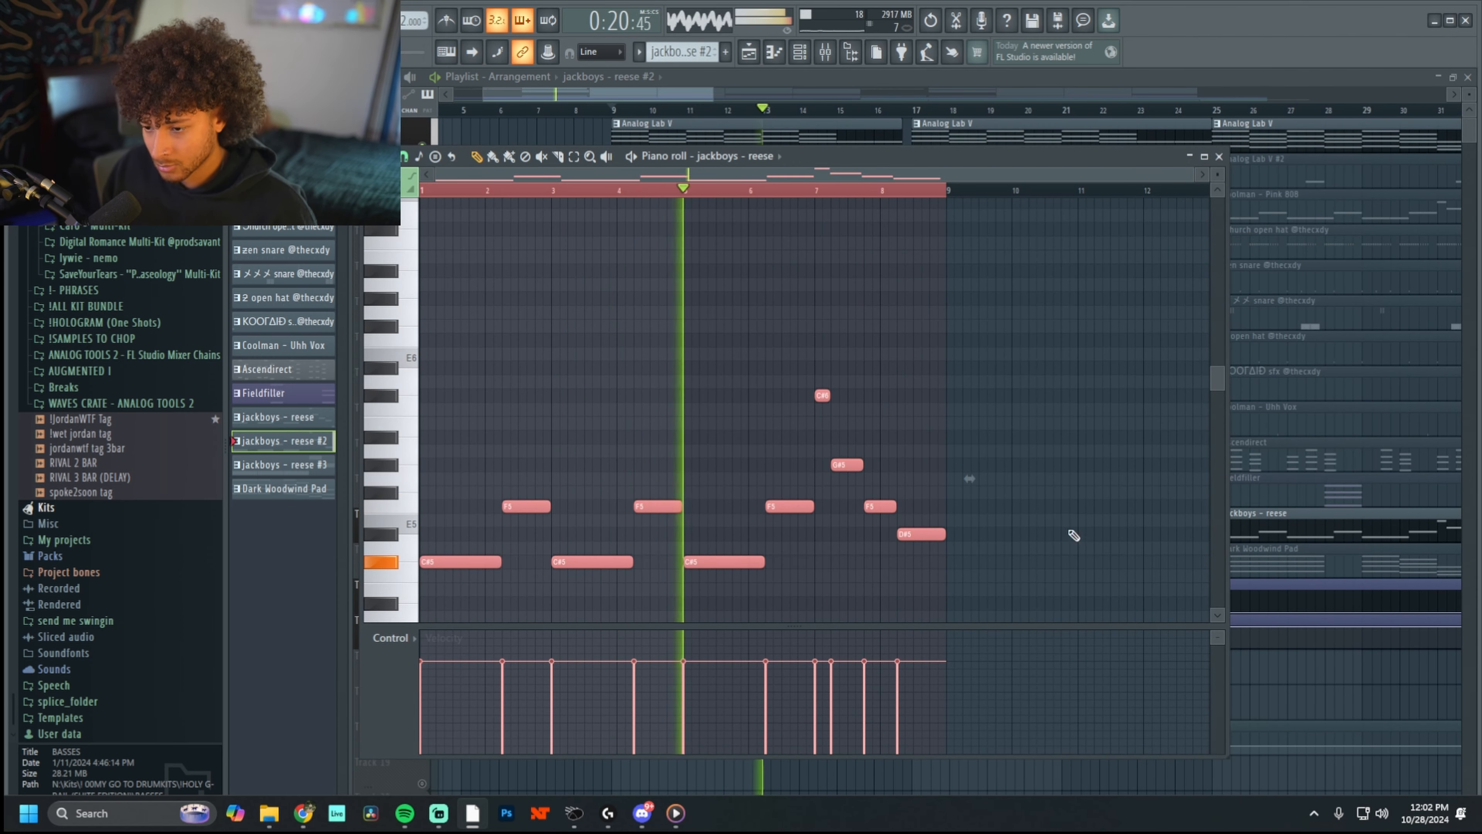
left_click(1068, 532)
scroll(970, 536, "down", 2)
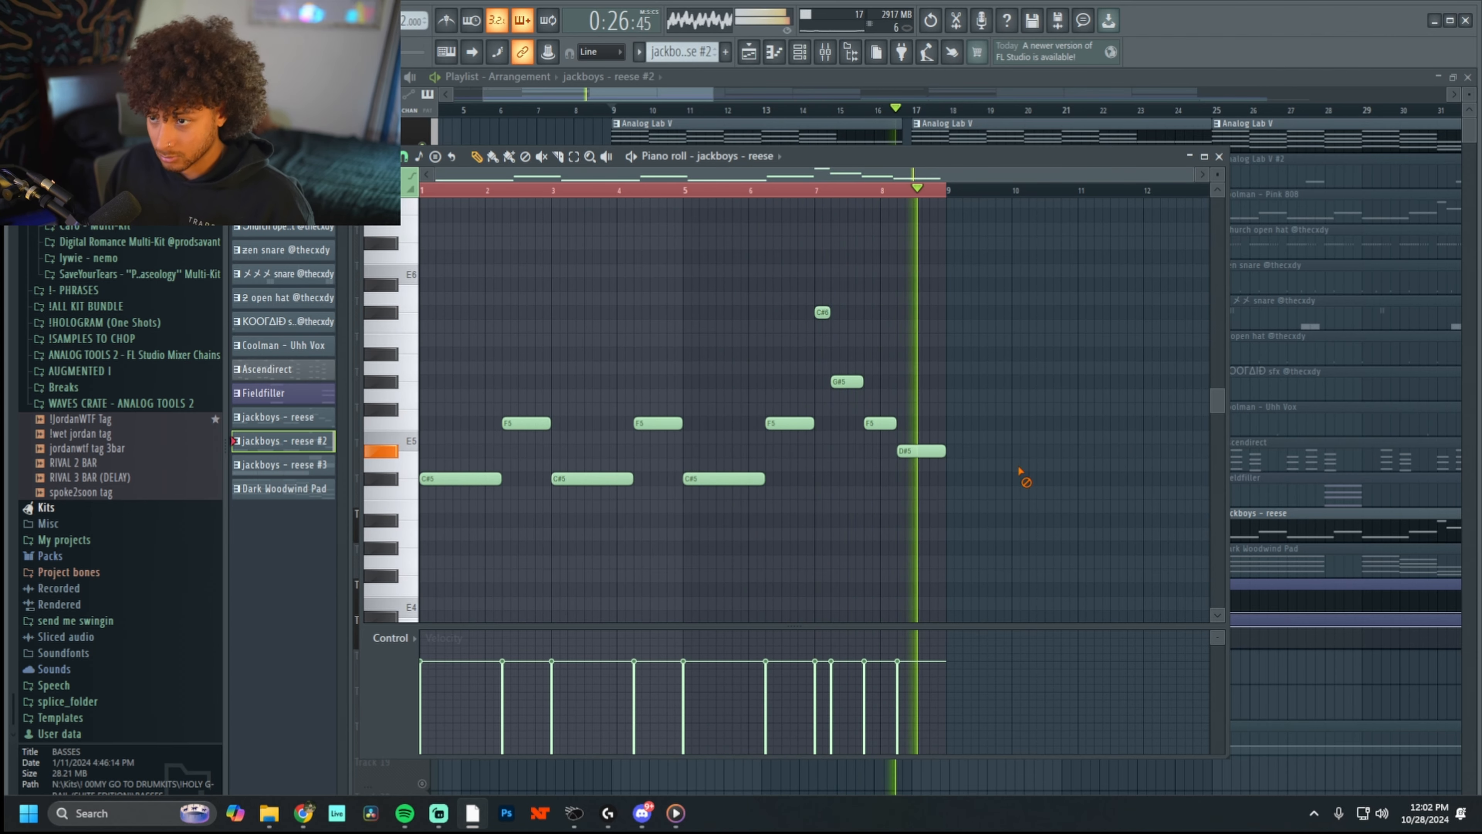
- Open the piano roll of the first jackboys - reese clip at bar 17, follow its notes and stop playback
left_click_drag(1280, 525, 782, 505)
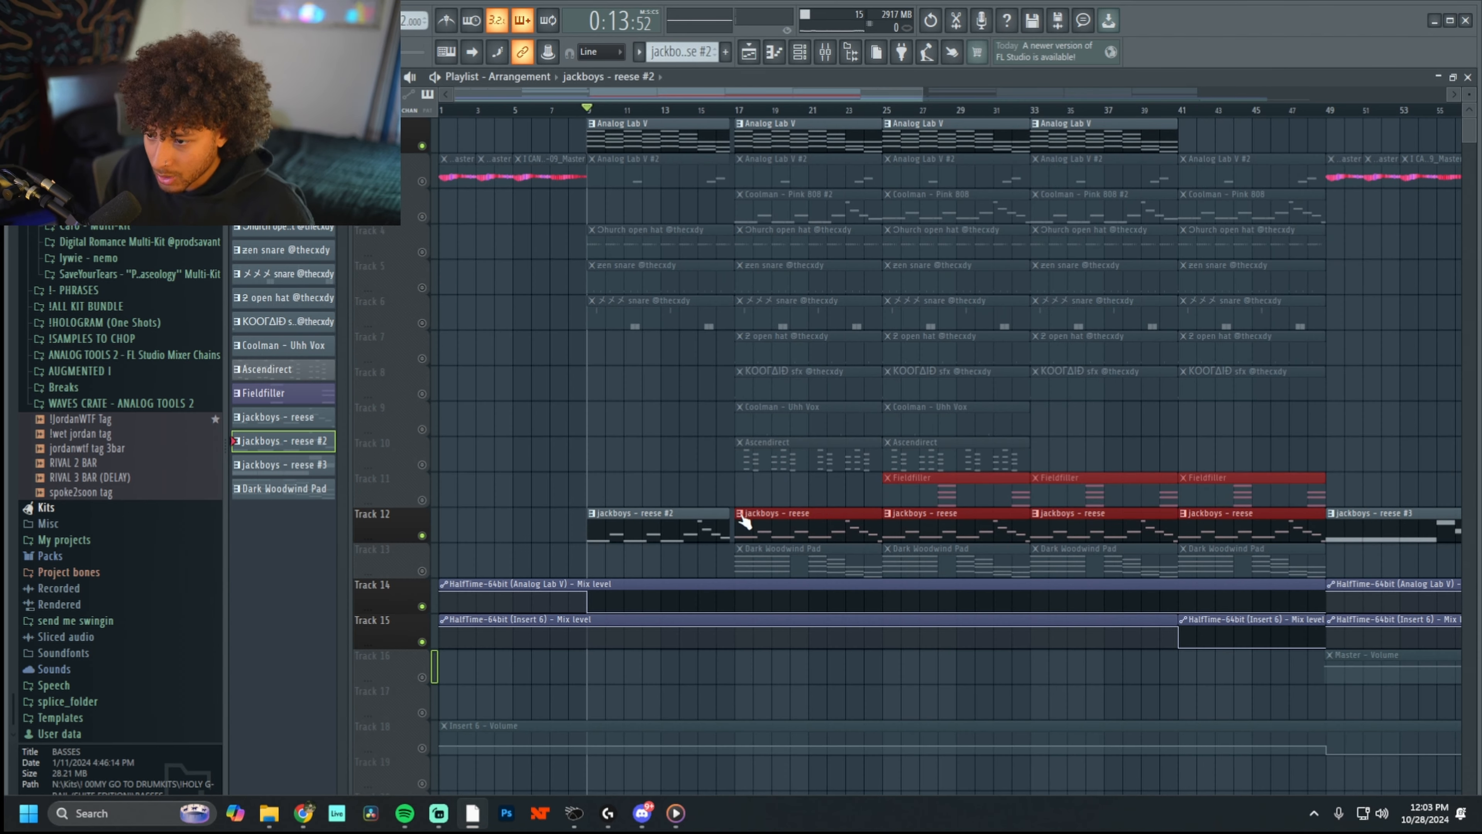
double_click(767, 520)
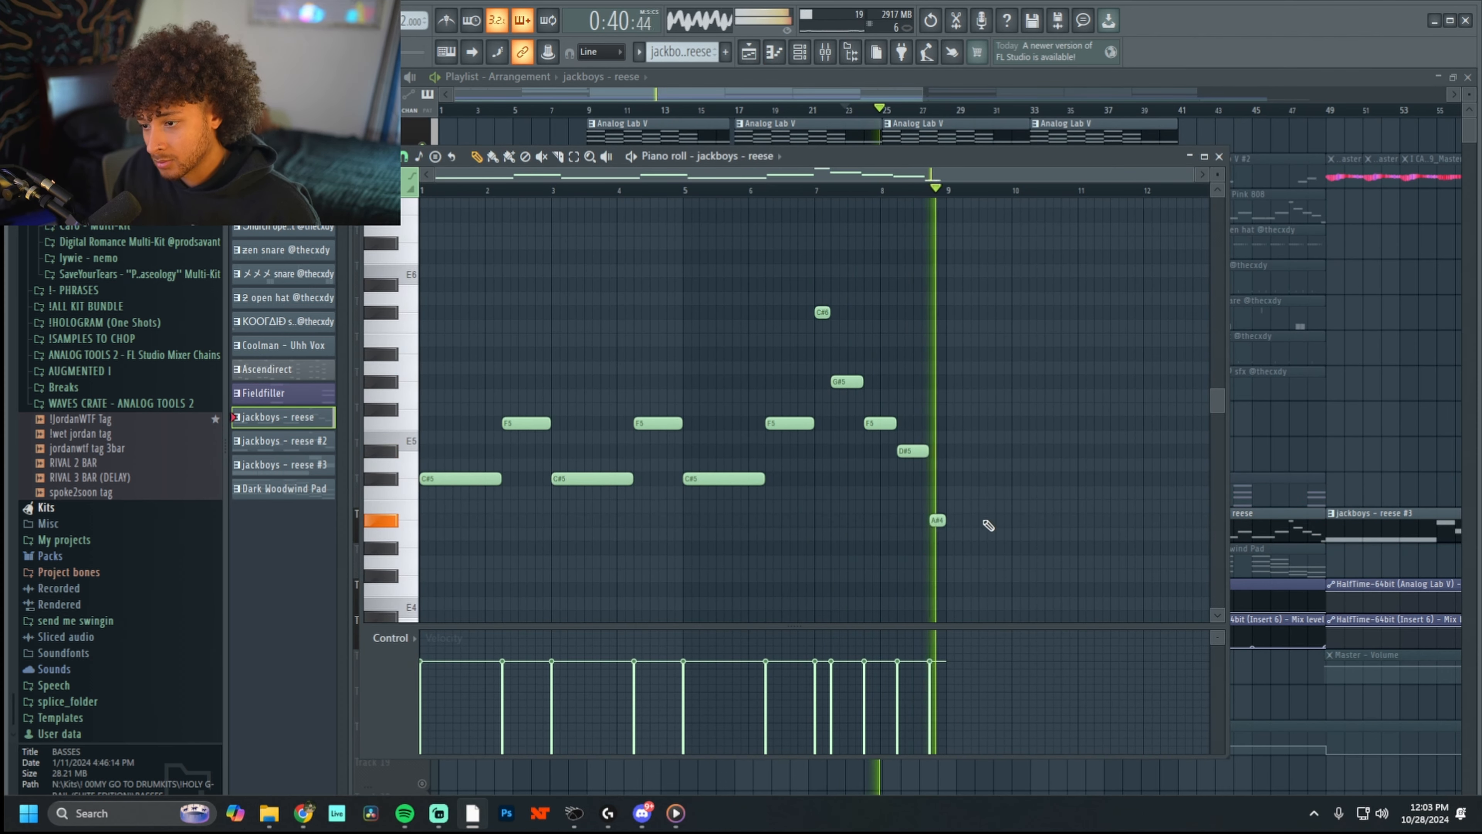
key("space")
- Zoom in on the end of the jackboys - reese pattern and highlight its final low note
left_click_drag(955, 541, 904, 431)
left_click(976, 478, "ctrl")
scroll(979, 482, "up", 3)
left_click_drag(983, 583, 929, 429)
left_click_drag(1038, 576, 908, 499)
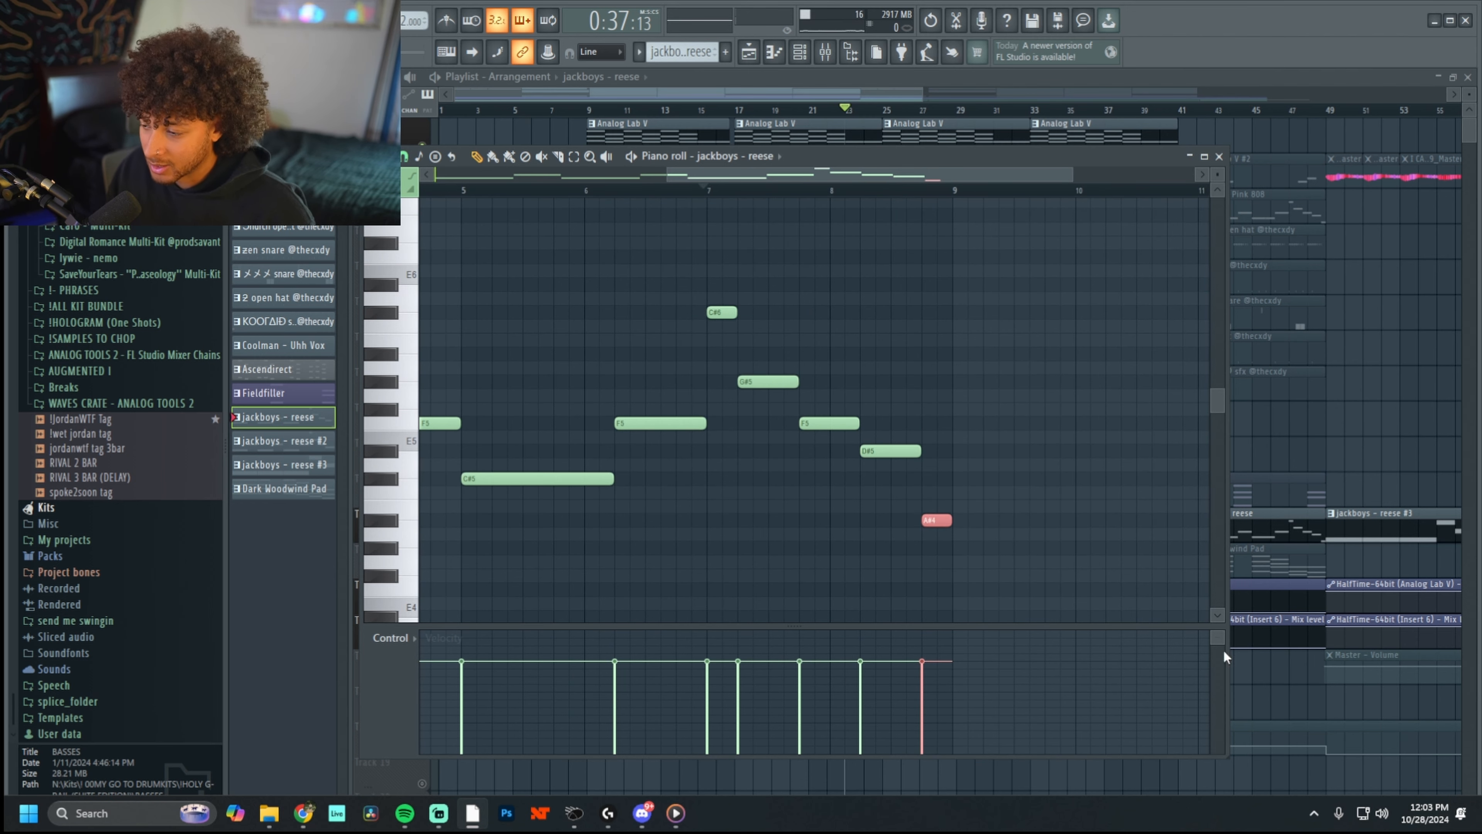
- Return to the playlist, set playback to bar 9 and solo the Analog Lab V #2 track
right_click(1234, 662)
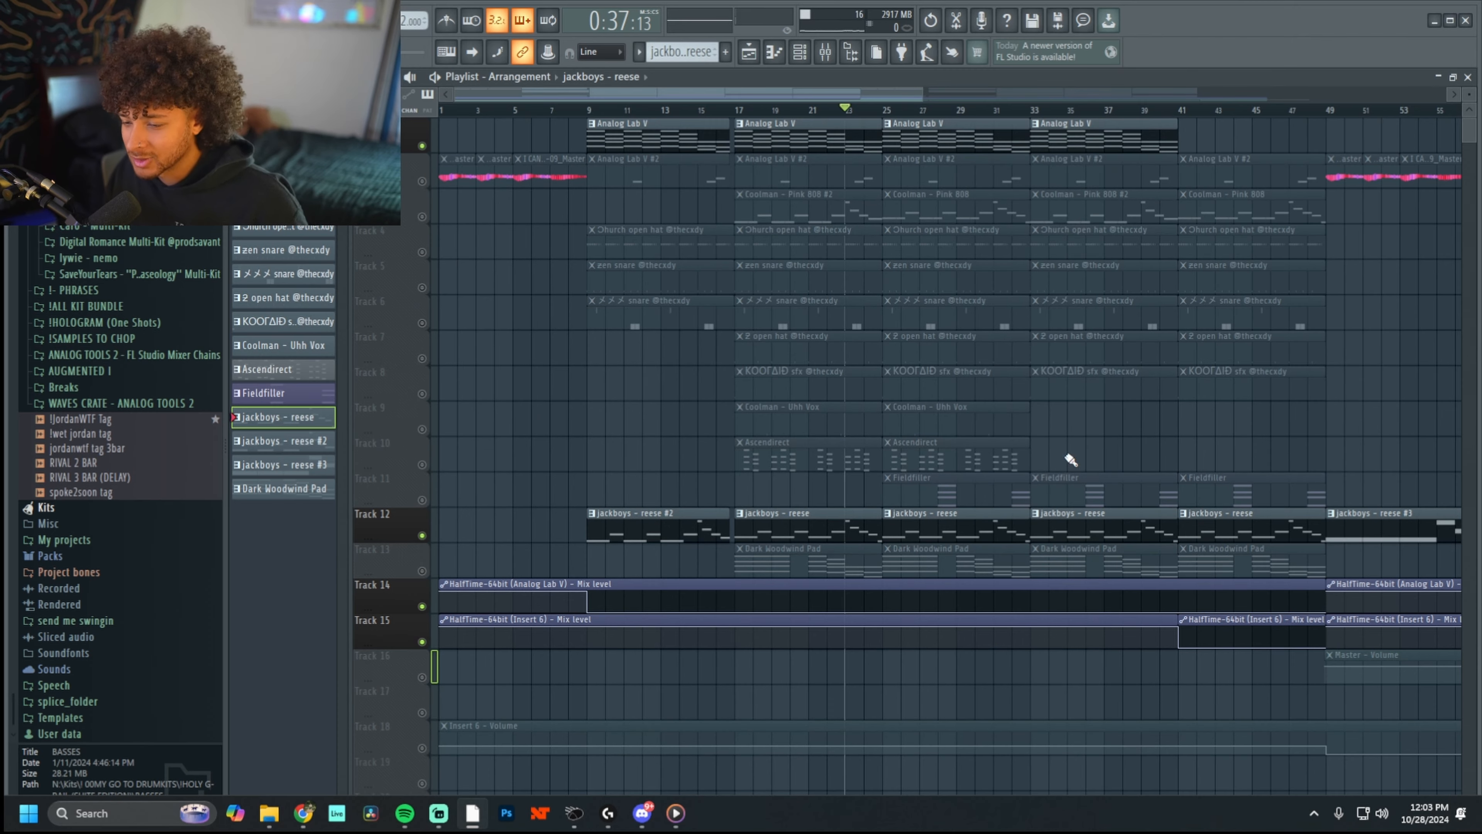
left_click(587, 108)
scroll(539, 251, "up", 5)
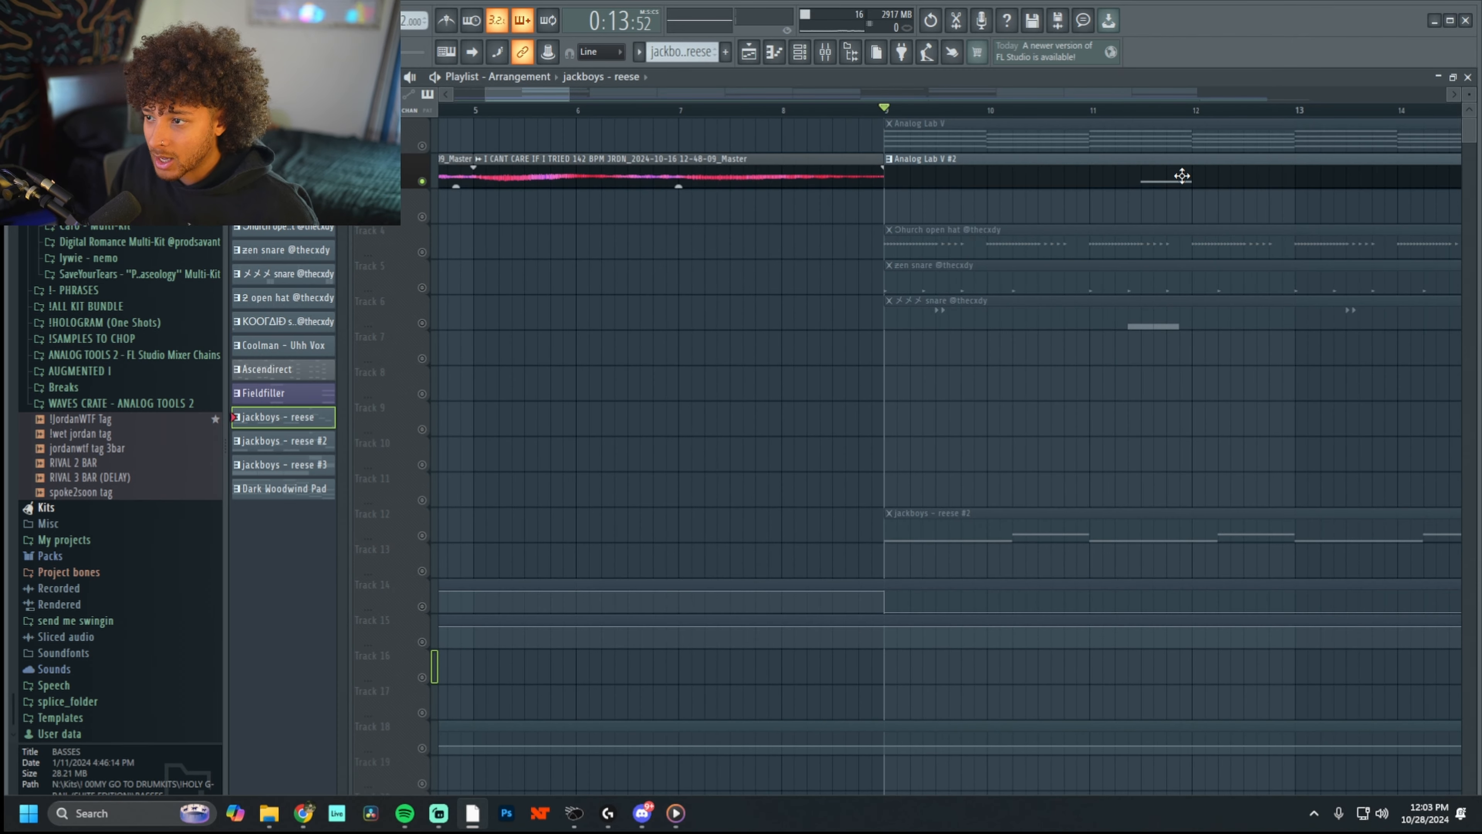
- Undo the accidental clip deletion, open the Analog Lab V #2 instrument and expand the details of its Lens Distort preset
double_click(1183, 177)
key("ctrl+z")
left_click(800, 54)
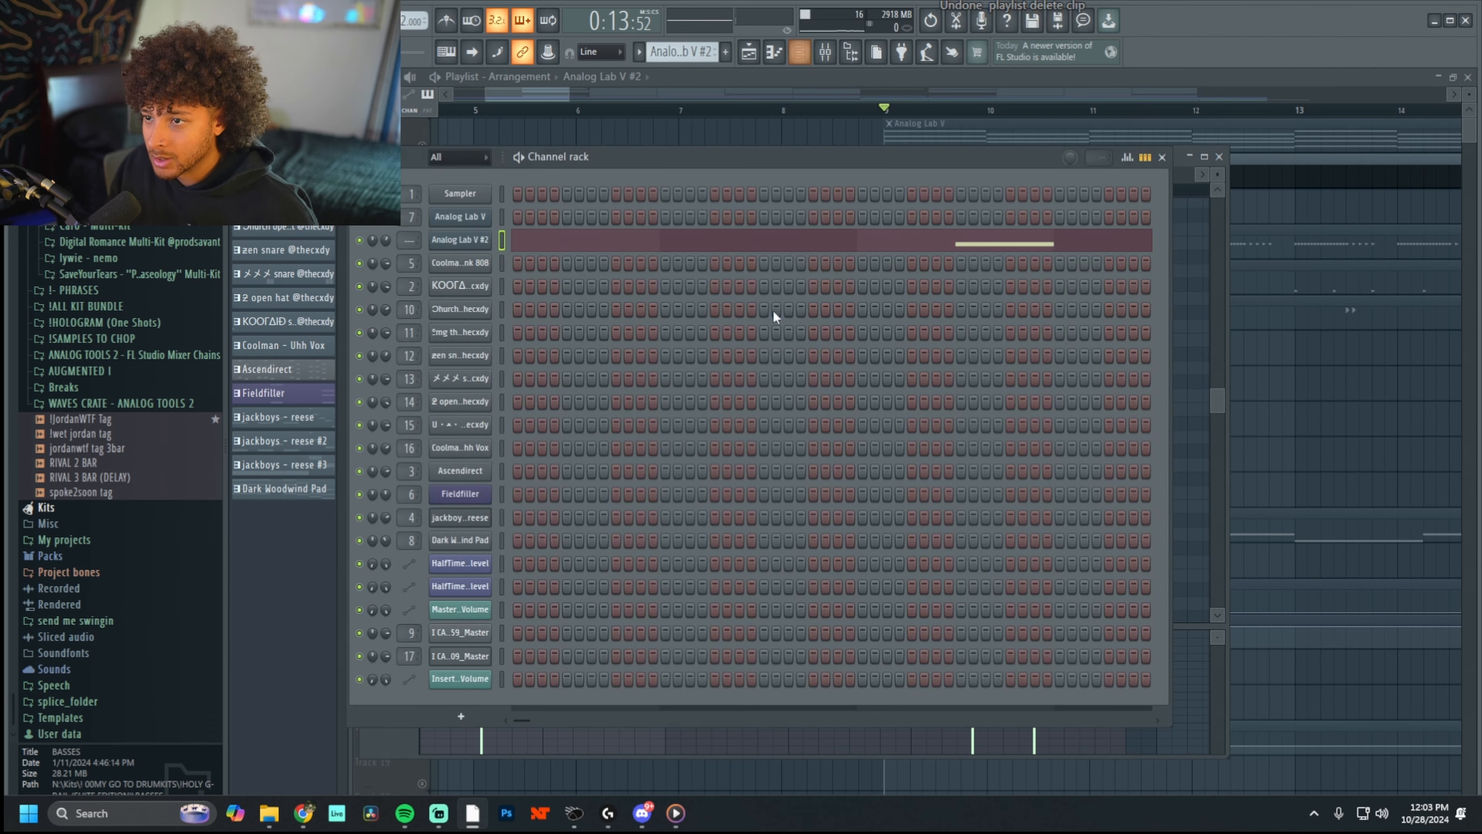
left_click(470, 243)
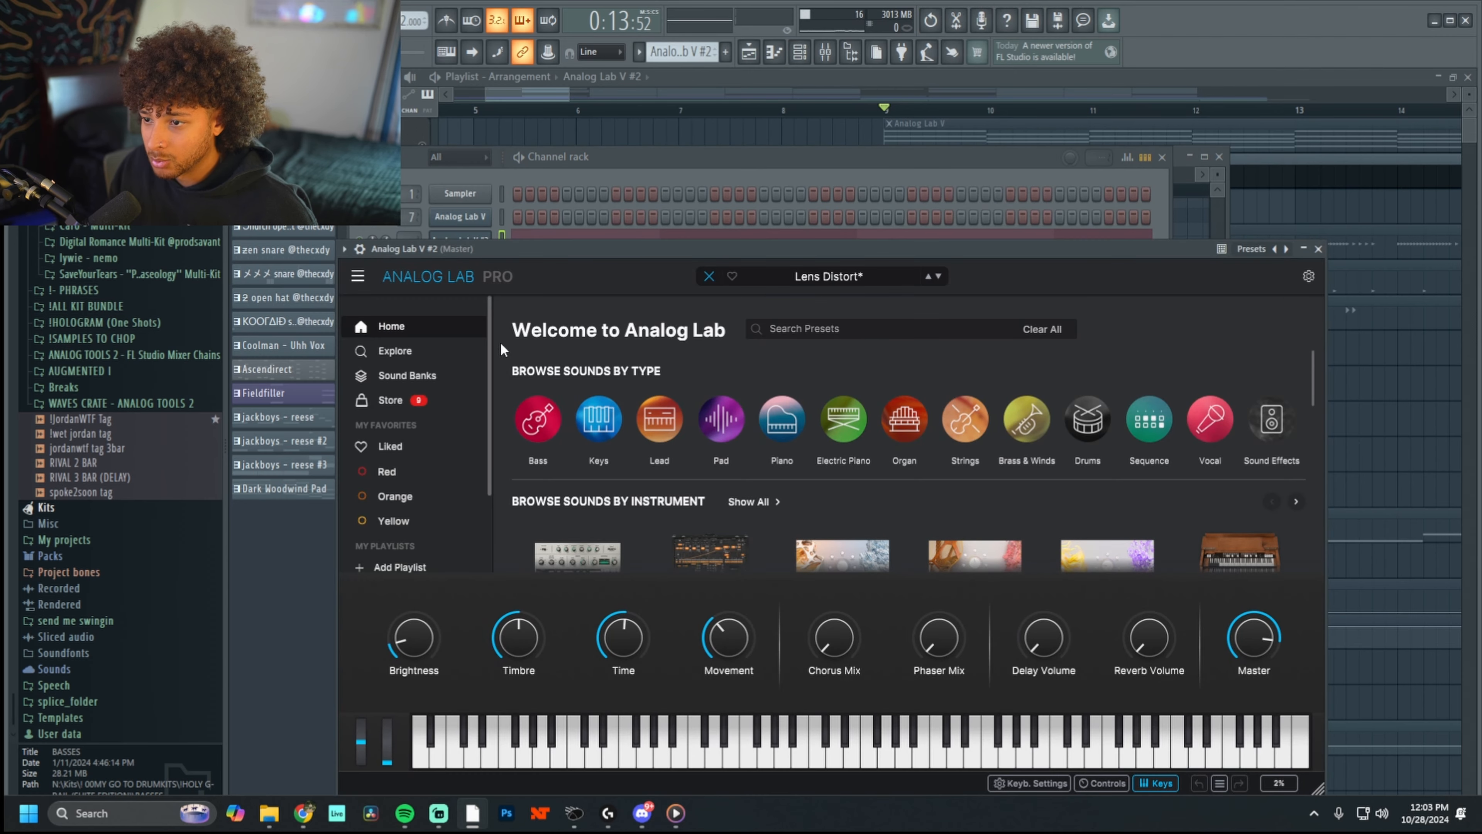
left_click(390, 351)
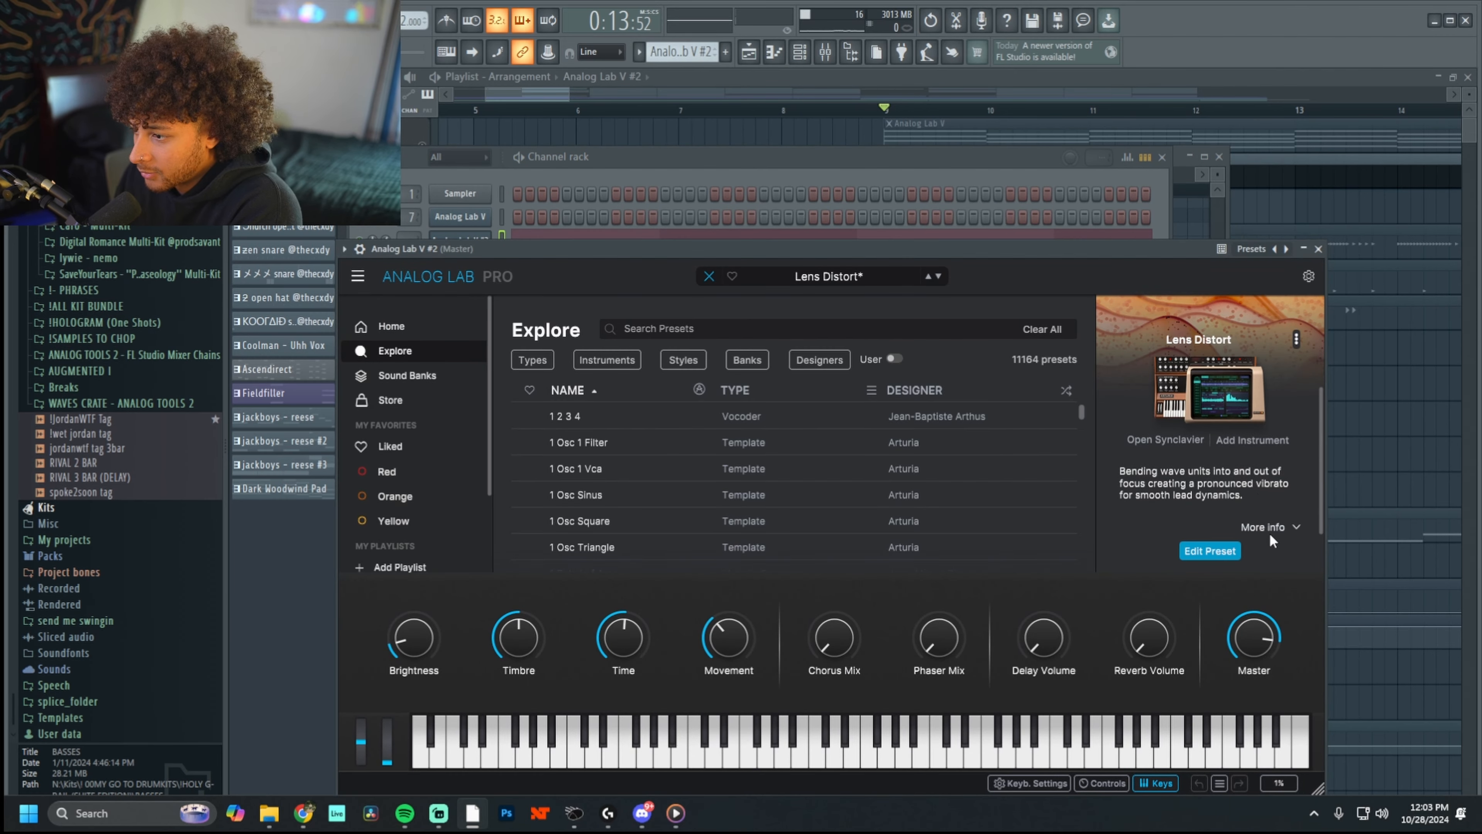
left_click(1267, 528)
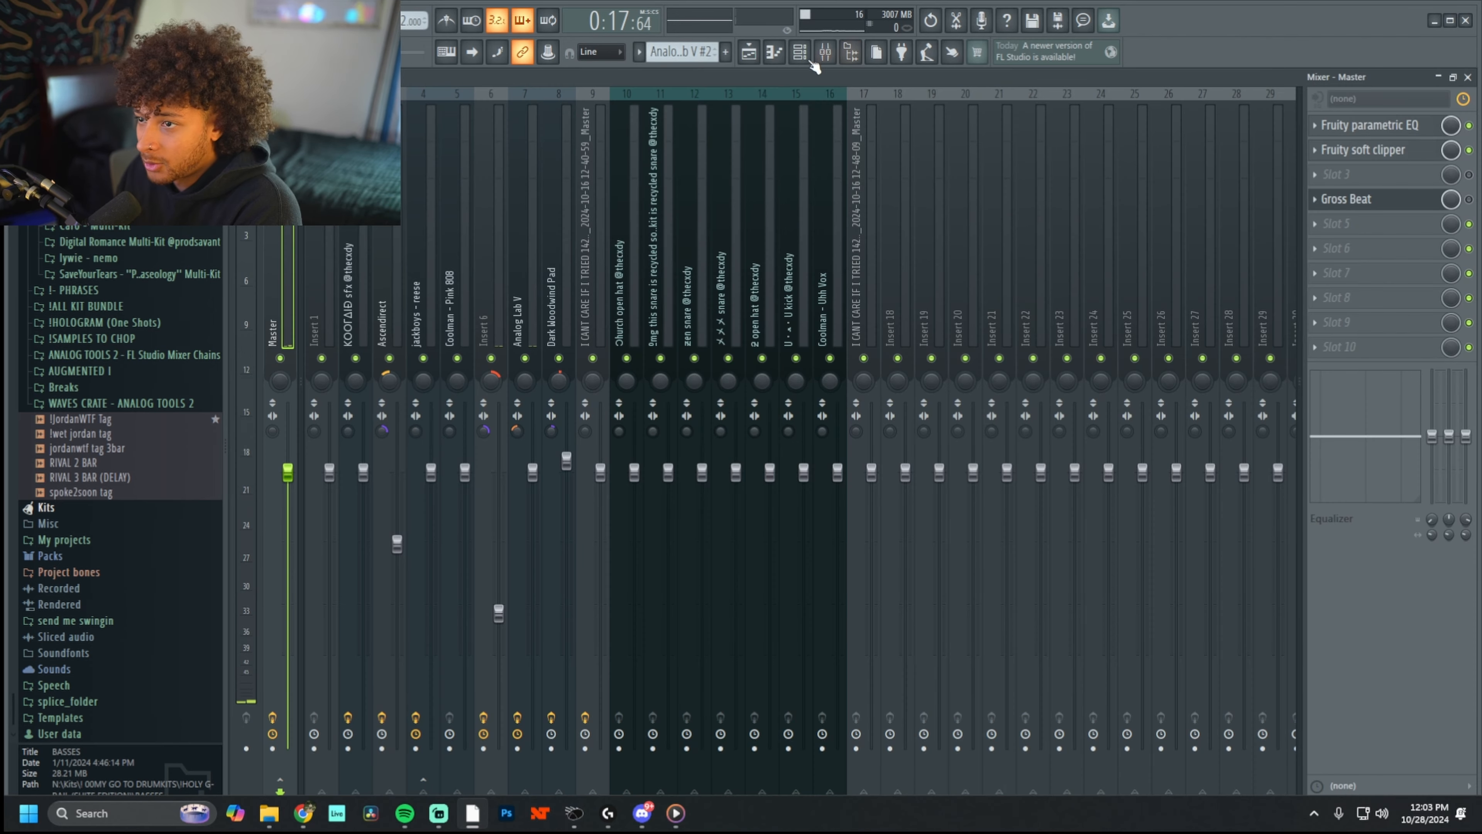
- Bring the Analog Lab V #2 instrument back up from the channel rack to view its preset details
left_click(822, 58)
left_click(801, 56)
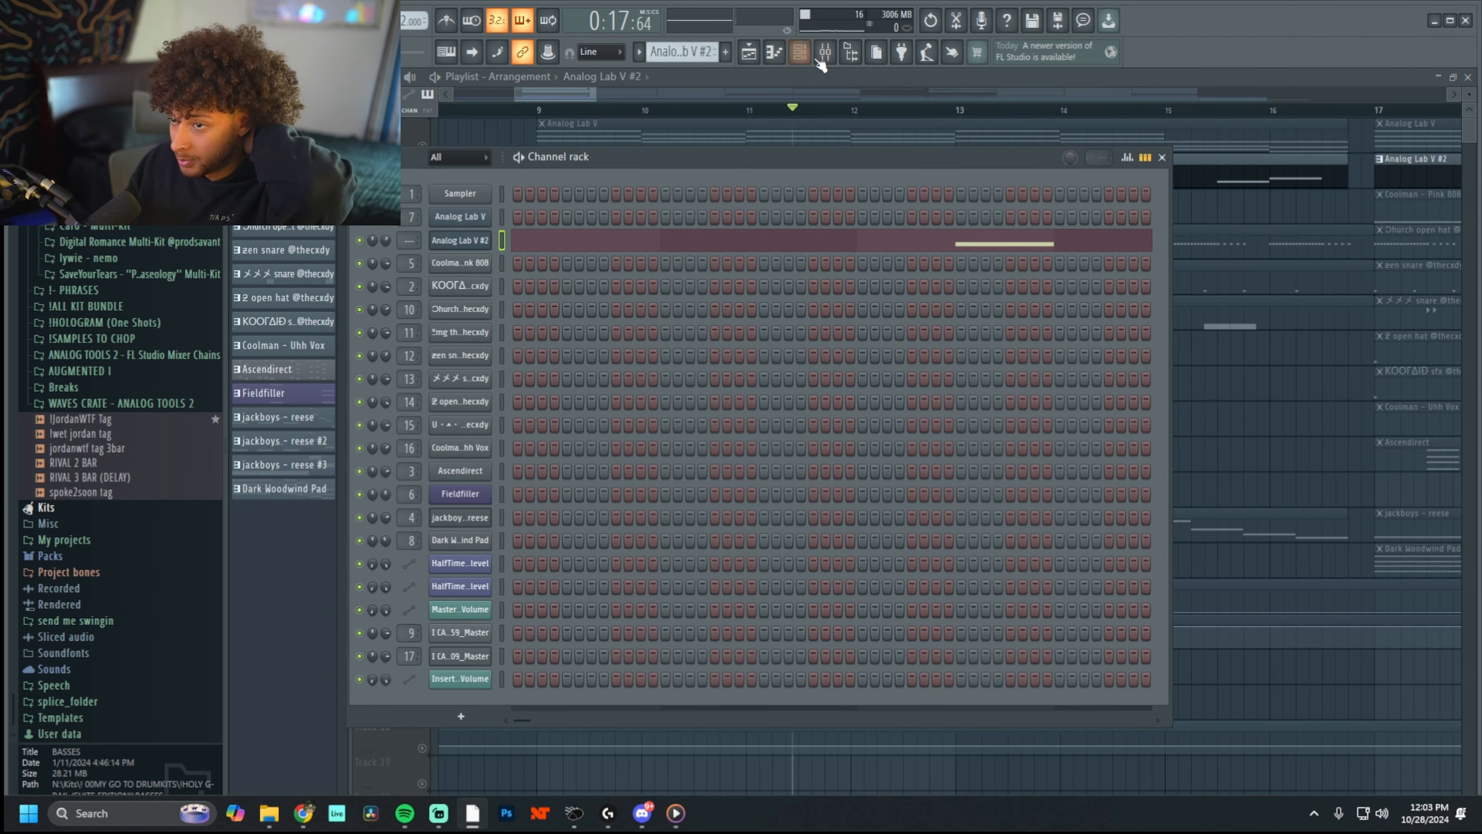
left_click(466, 240)
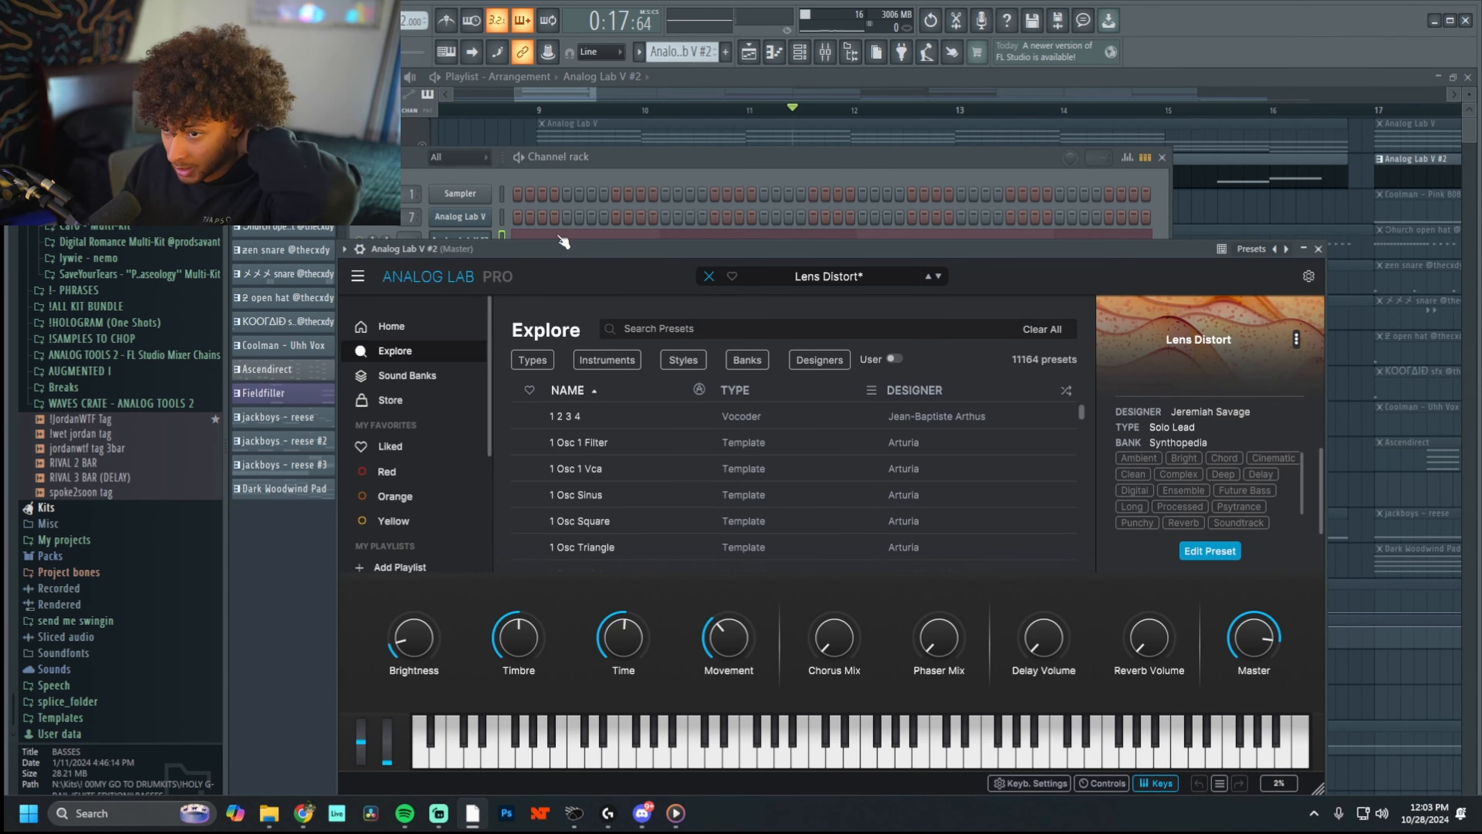
- Open the MF-109S Saturator on the Analog Lab V mixer track and move its window into clear view
left_click(835, 55)
left_click(517, 214)
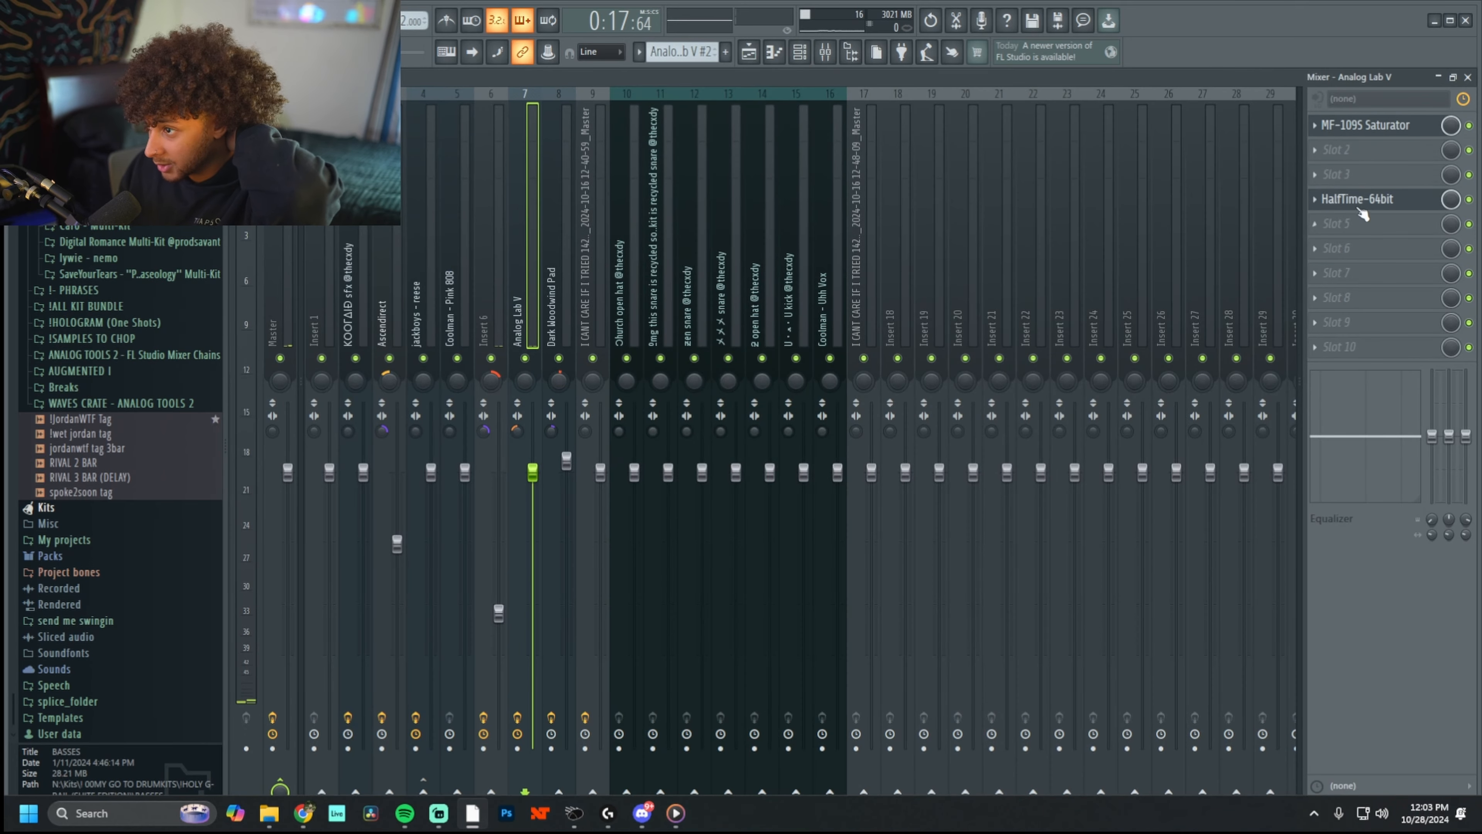
left_click(1400, 125)
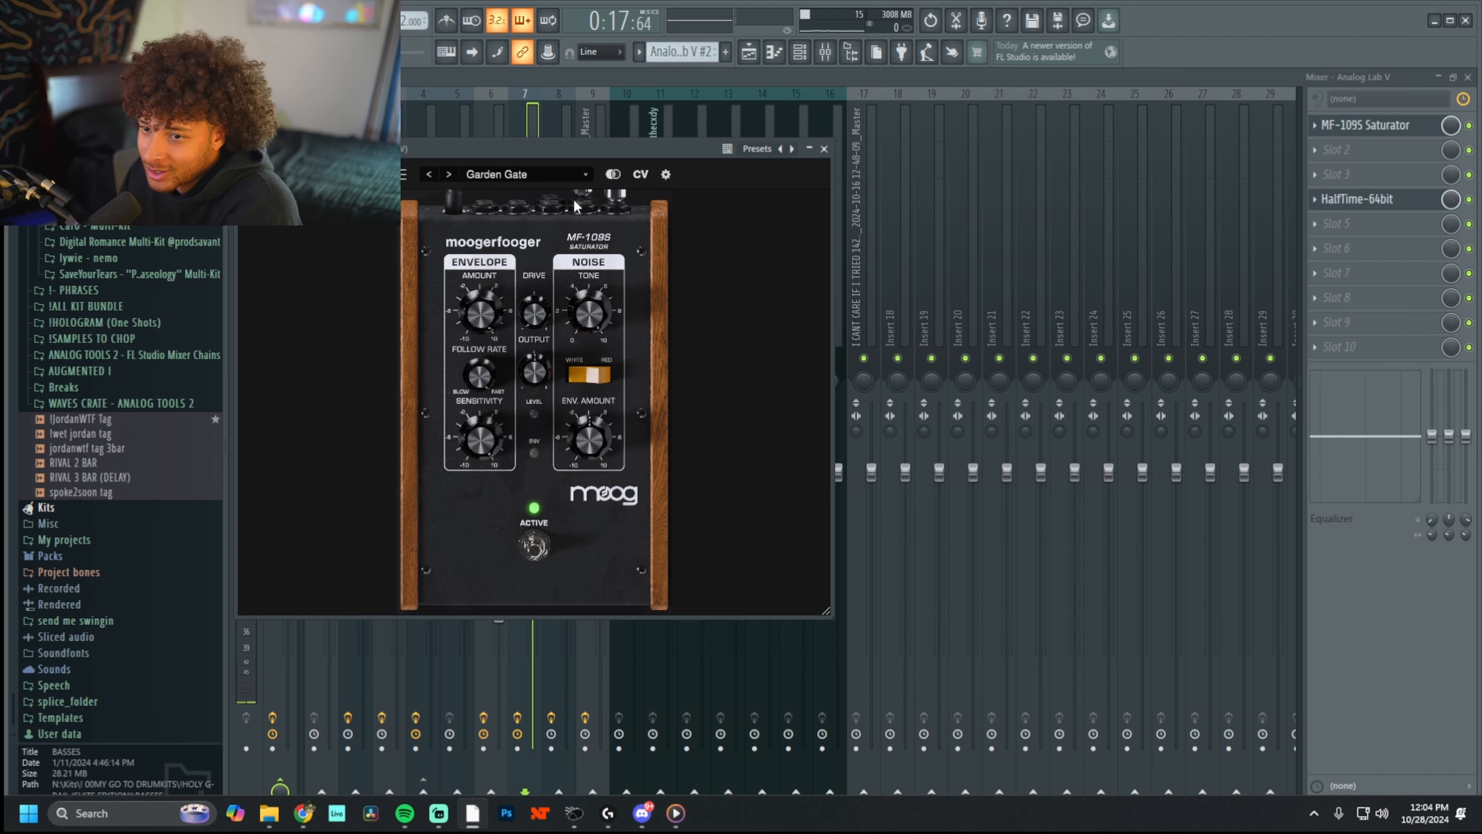
left_click_drag(566, 150, 961, 217)
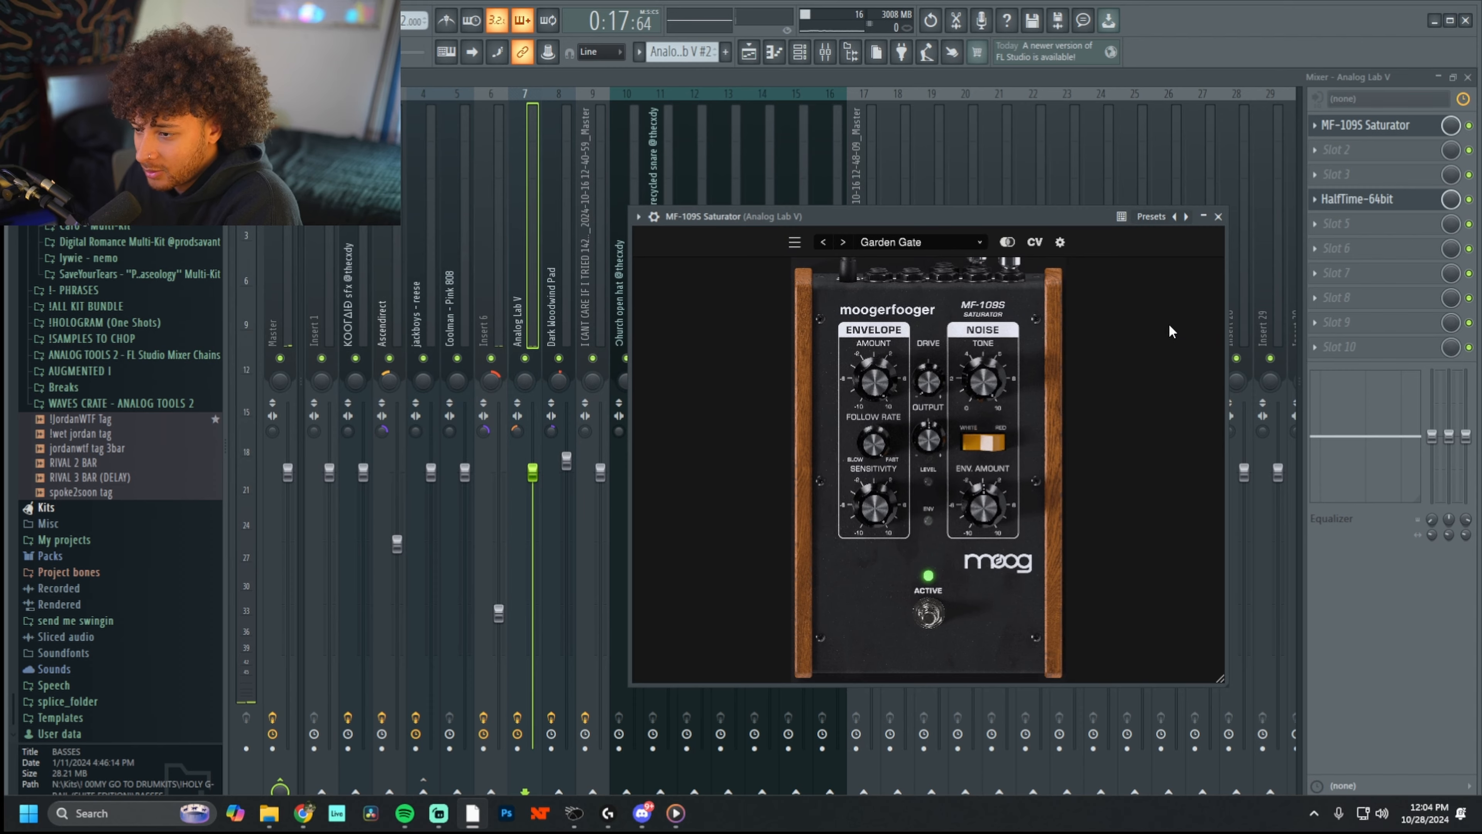
left_click_drag(1032, 217, 1058, 277)
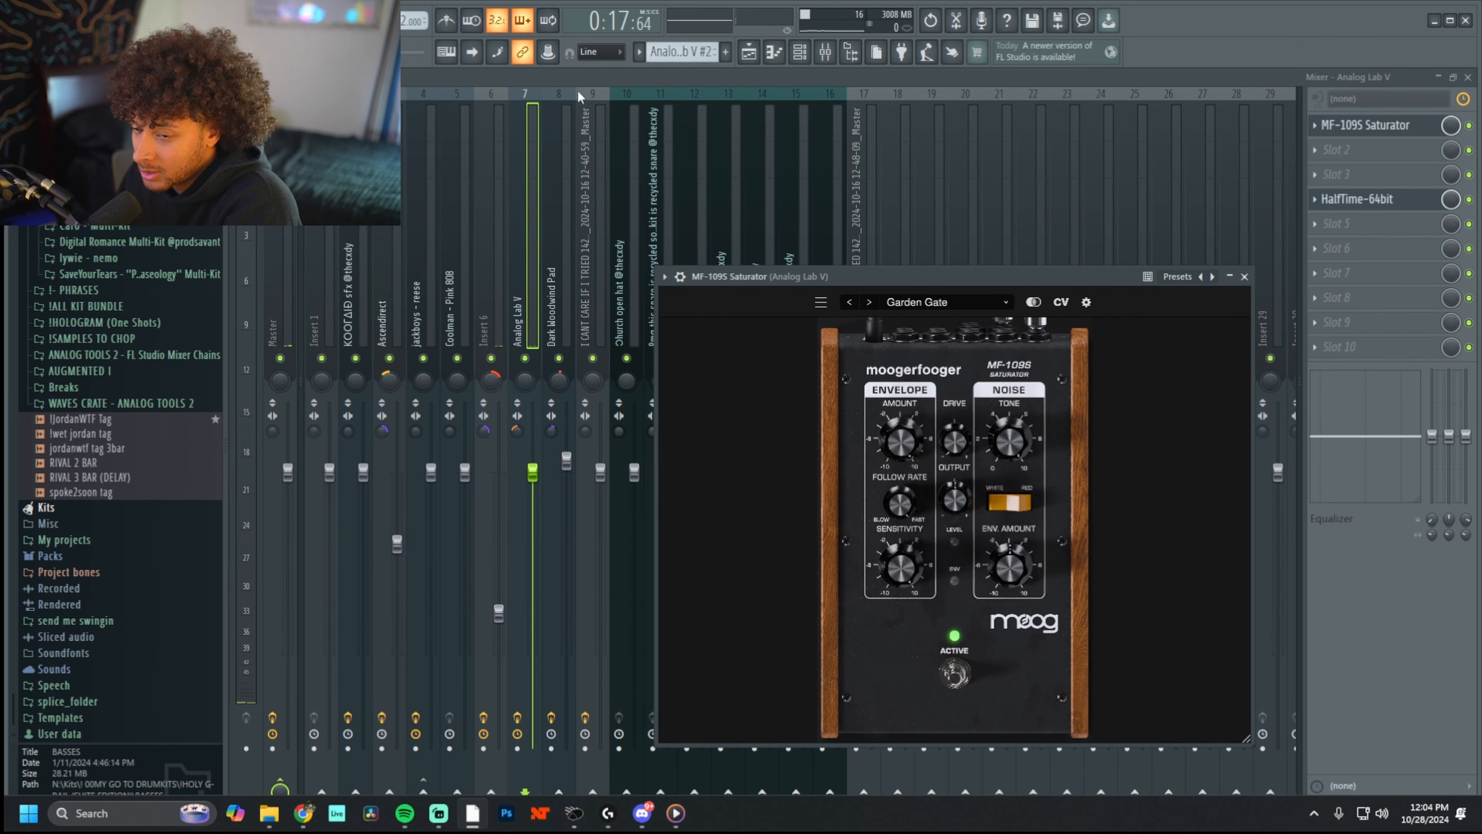
- Open the Analog Lab V #2 piano roll from the playlist, follow its notes during playback from bar 9 and stop
left_click(749, 58)
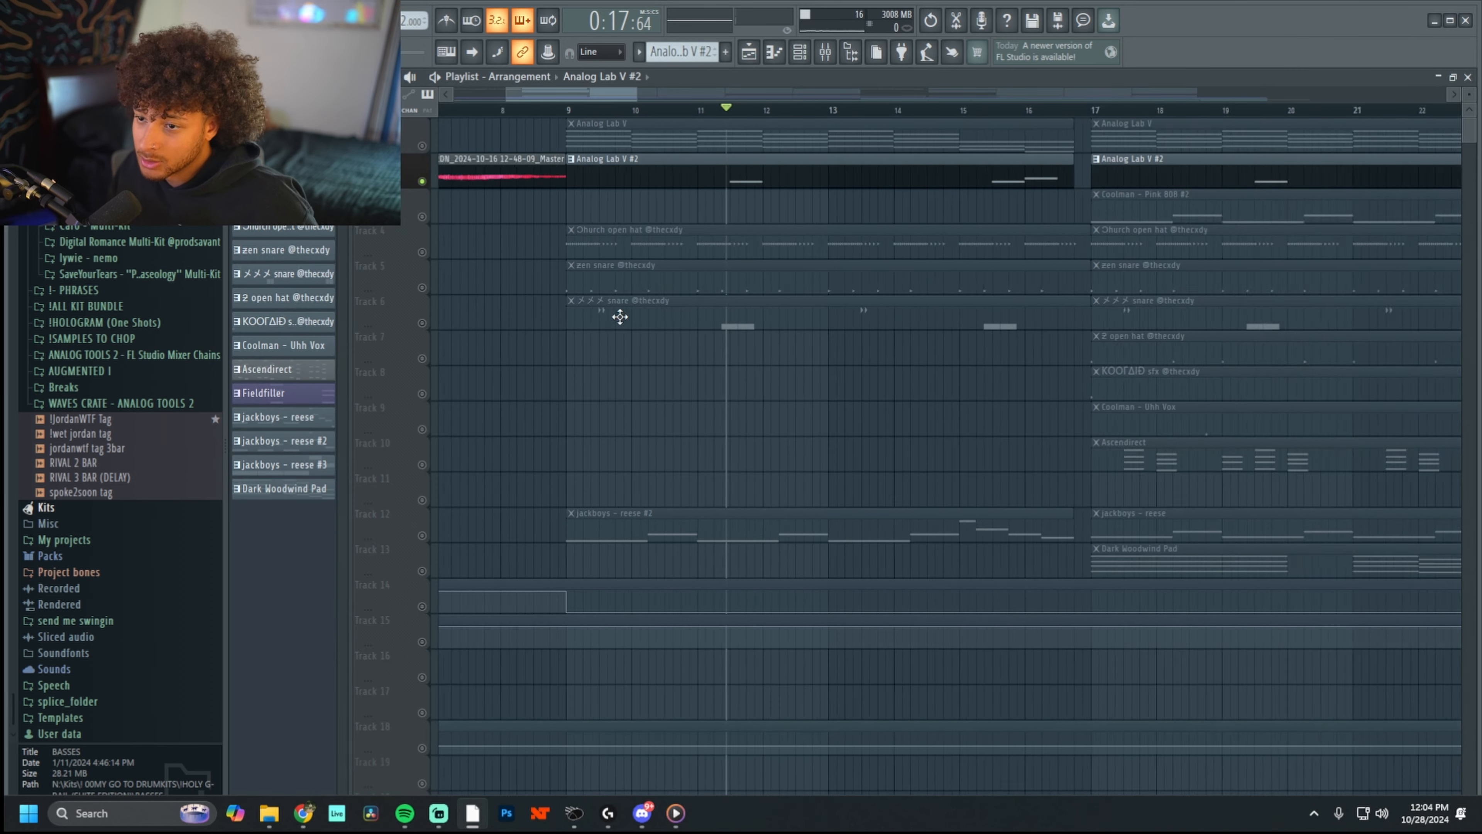
left_click(586, 117)
double_click(589, 122)
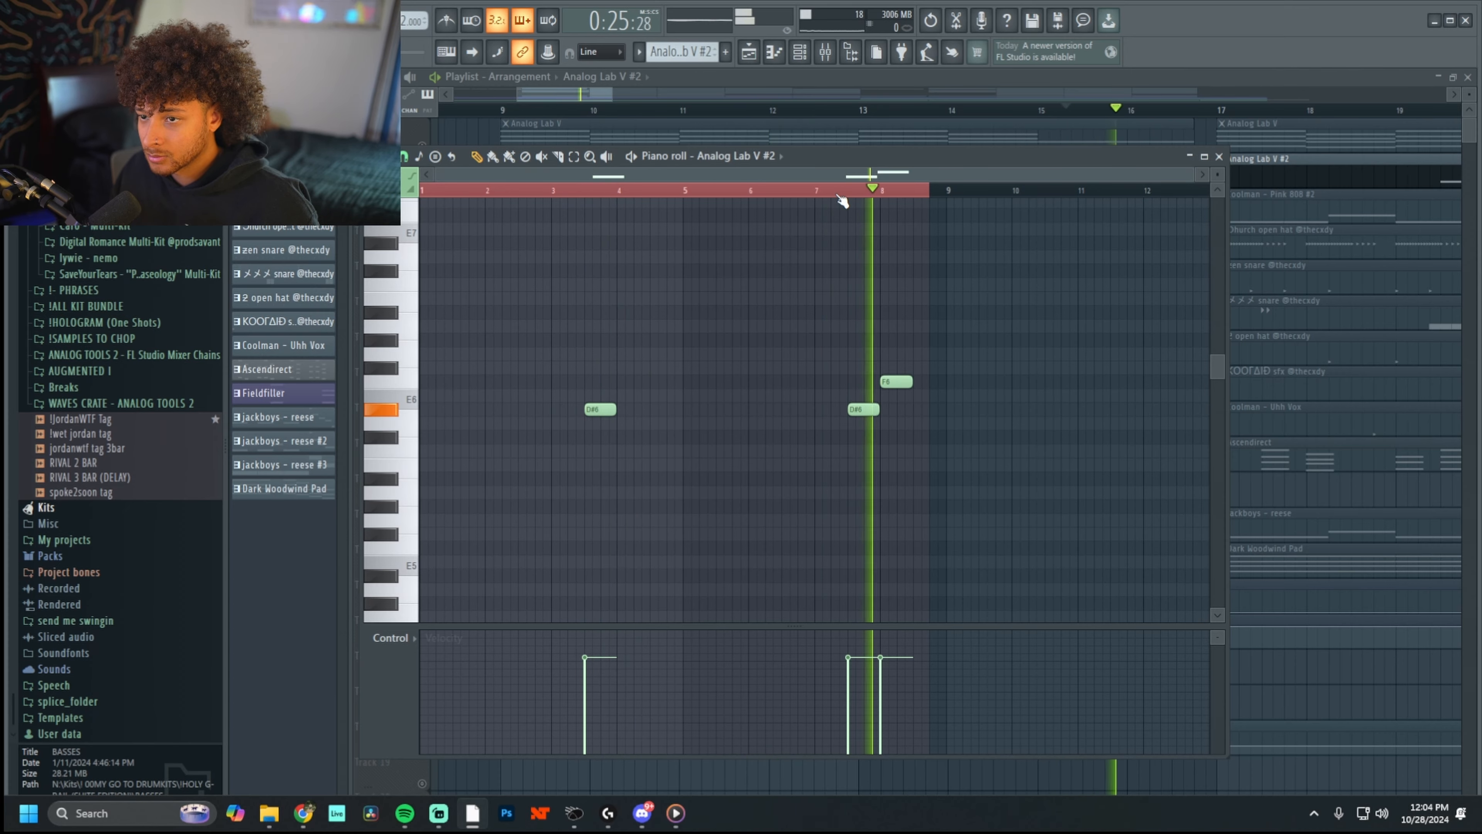
key("space")
- Return to the playlist, solo Track 6 and set playback to bar 9
left_click(749, 52)
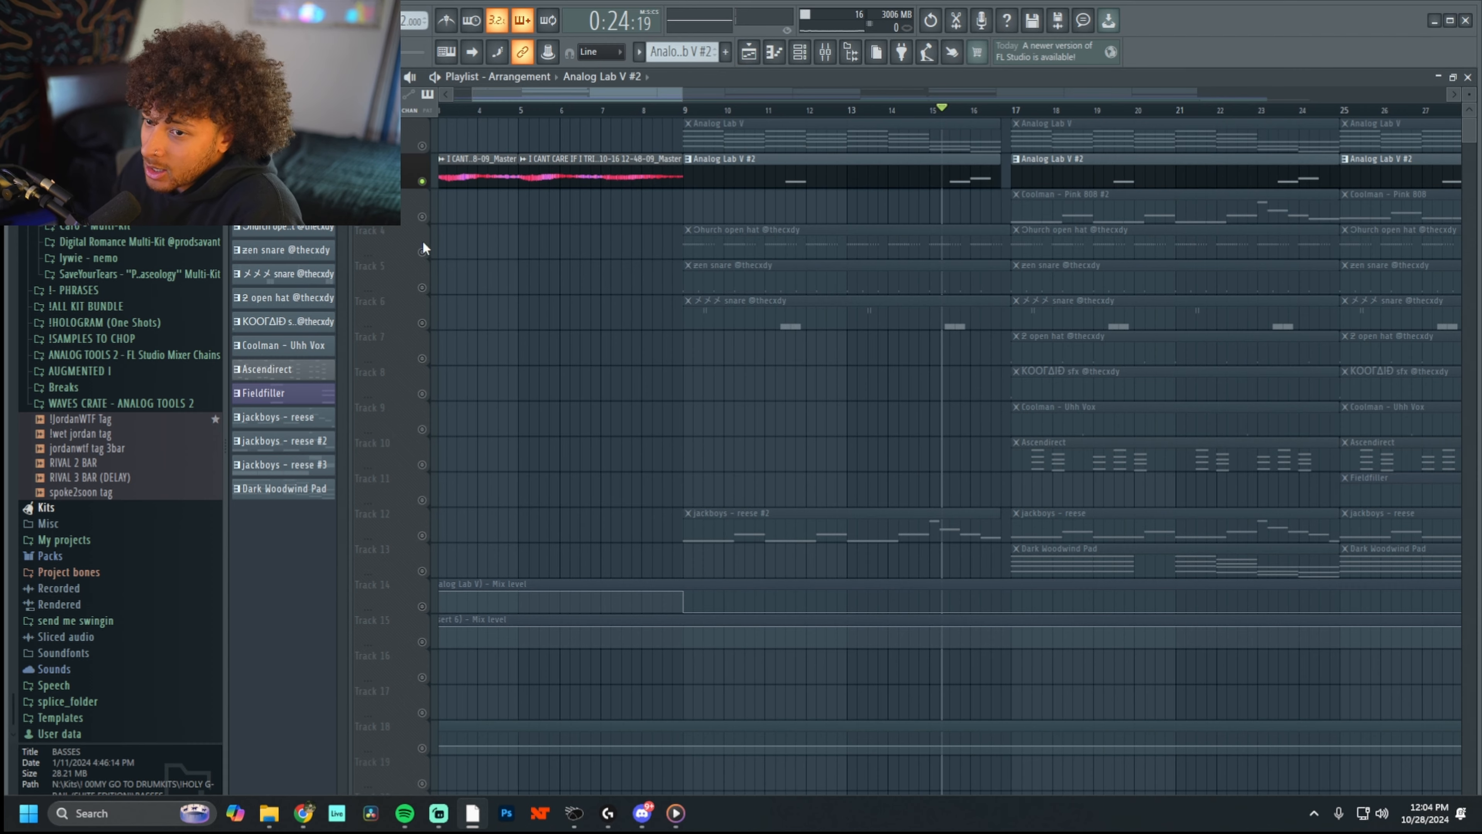
left_click(425, 326)
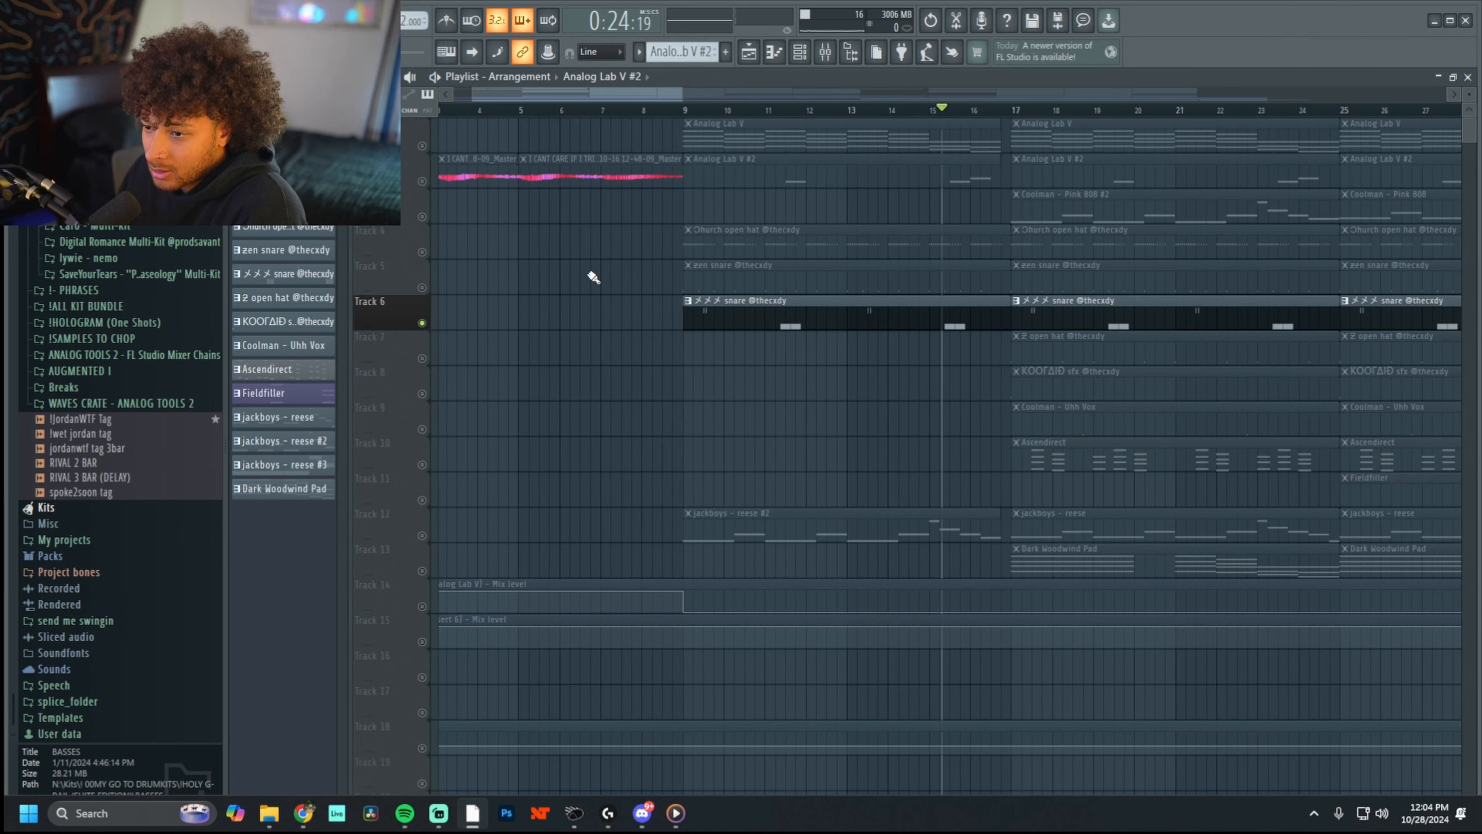
left_click(685, 110)
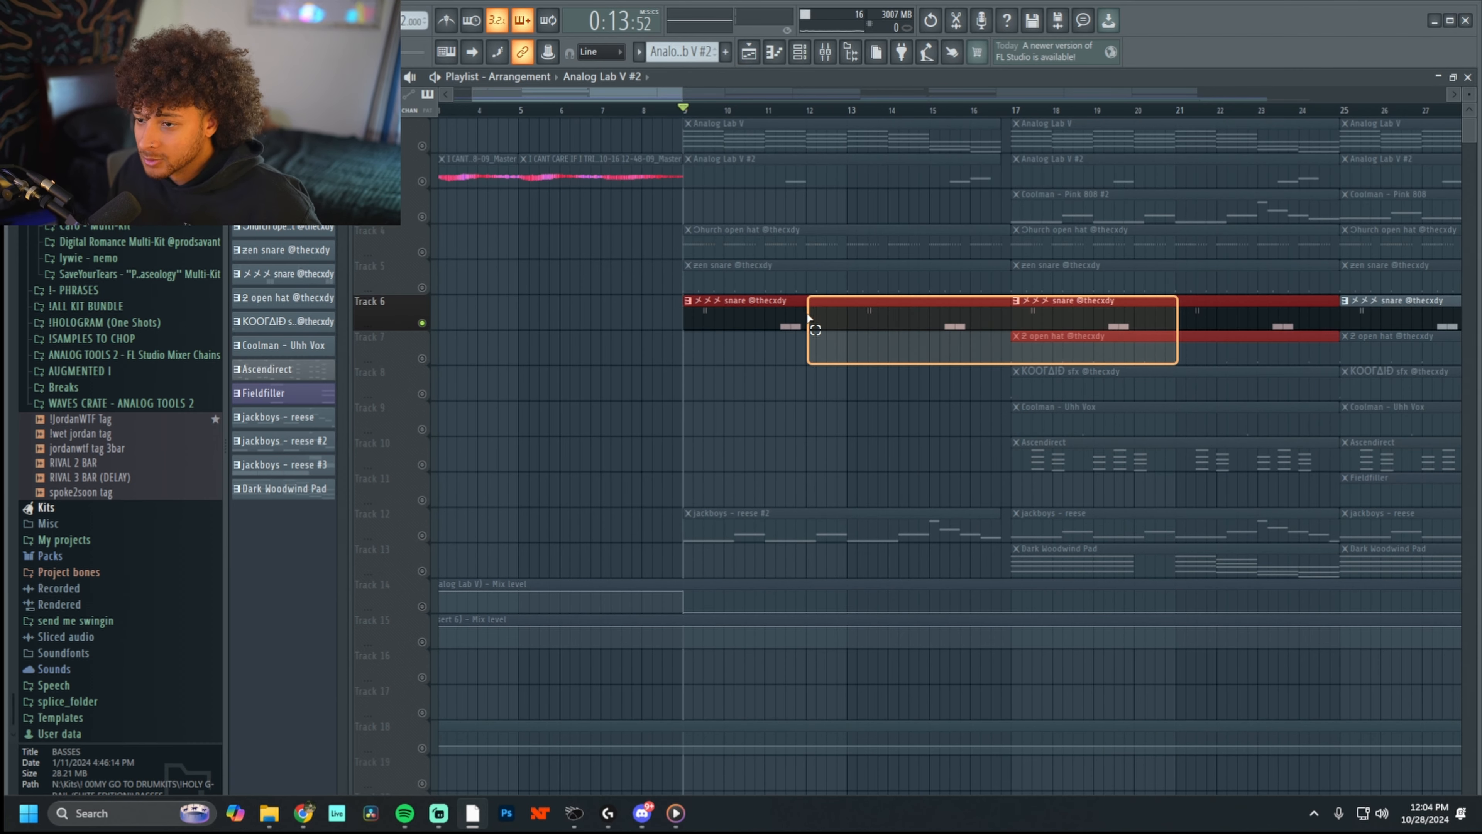
scroll(1135, 424, "up", 2, "ctrl")
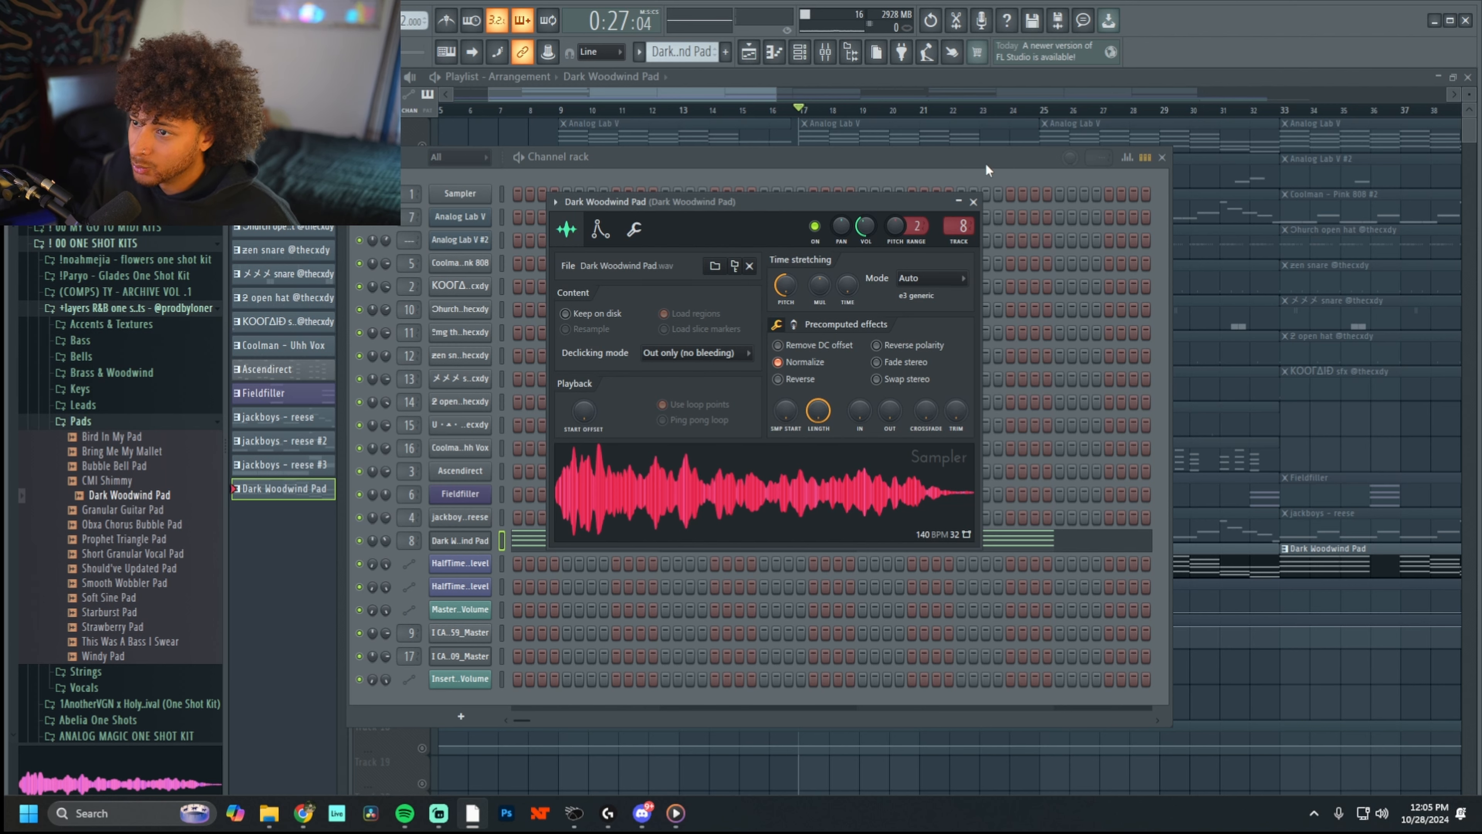
- View the Dark Woodwind Pad's chords in the piano roll, then reopen its sampler settings
left_click(973, 202)
left_click(543, 542)
scroll(607, 337, "up", 3)
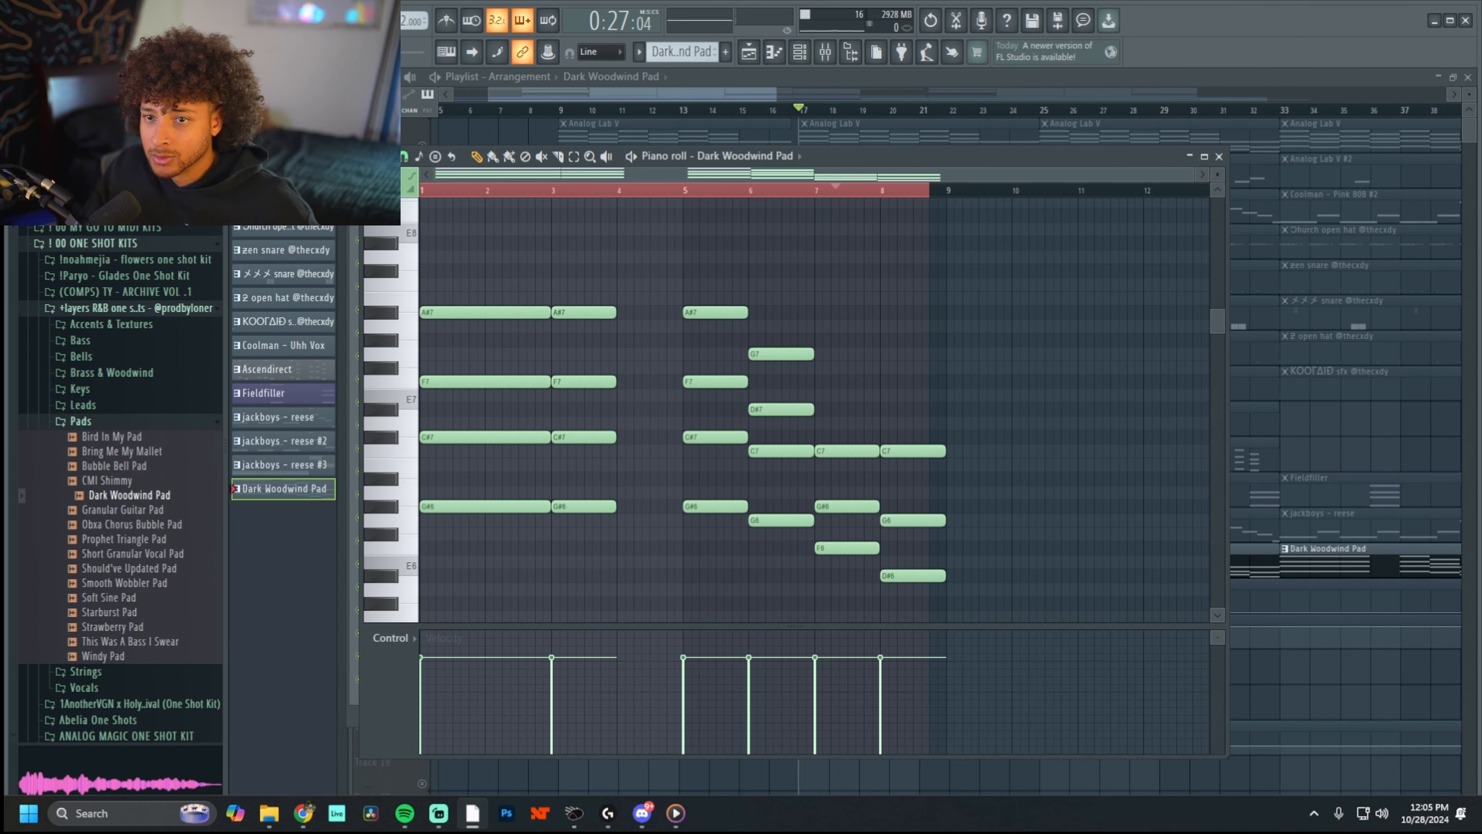
key("space")
key("F6")
left_click(460, 540)
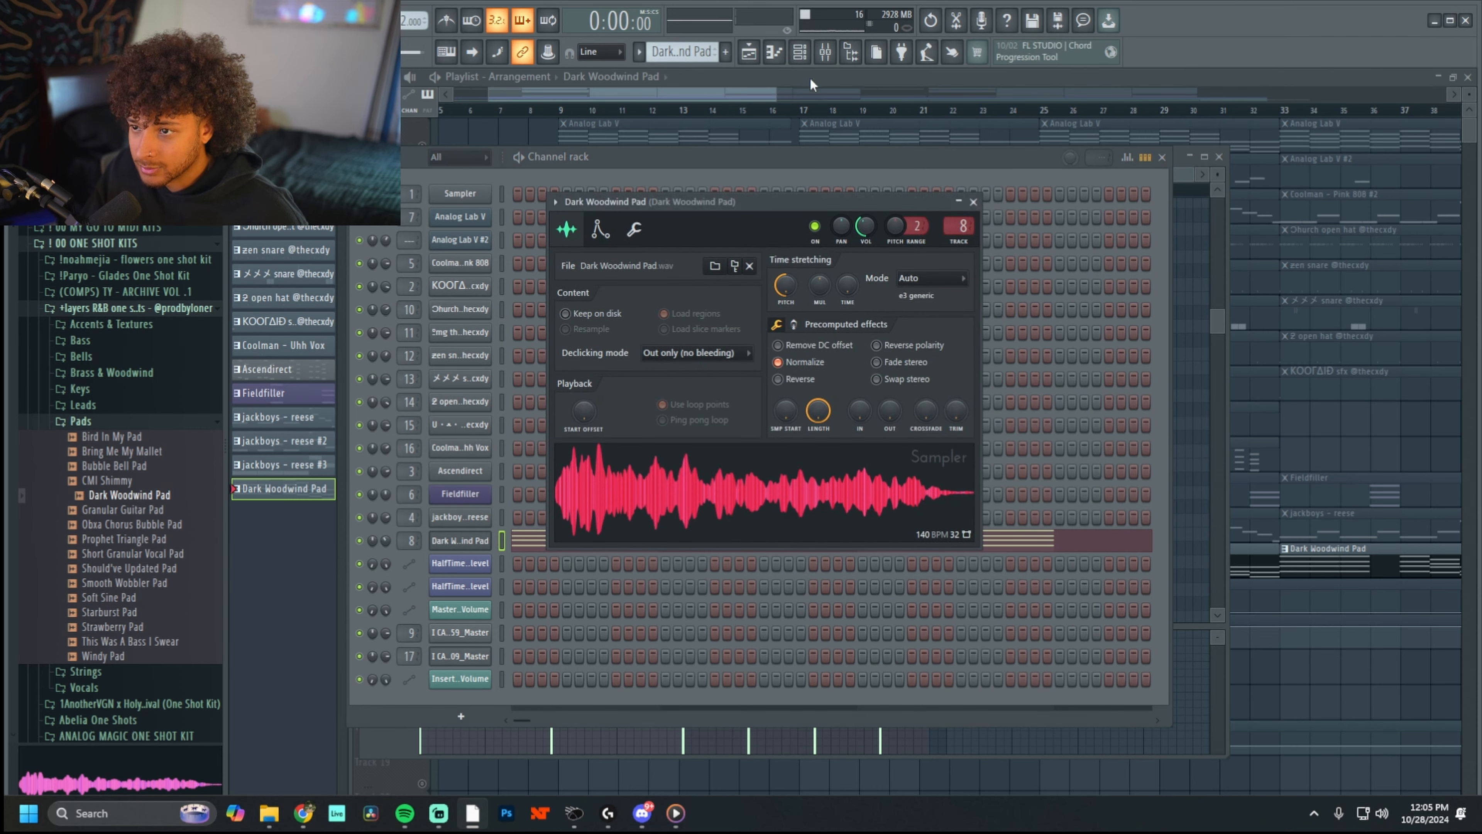
- Examine Vintage Chorus and ValhallaVintageVerb on the Dark Woodwind Pad mixer track and shrink the maximized mixer window
left_click(826, 51)
left_click(1357, 149)
left_click(1368, 174)
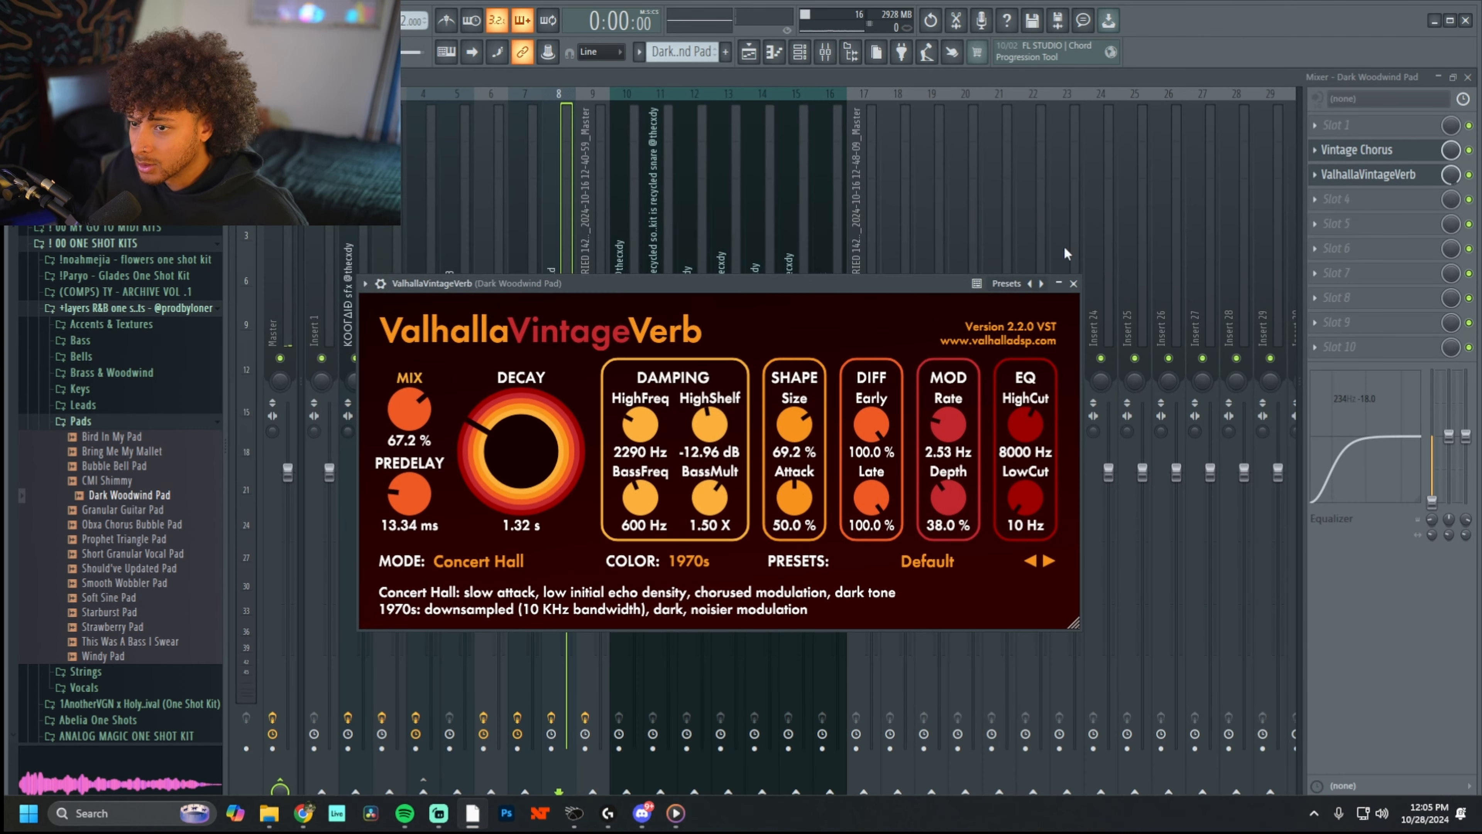
left_click(1354, 150)
left_click(1373, 174)
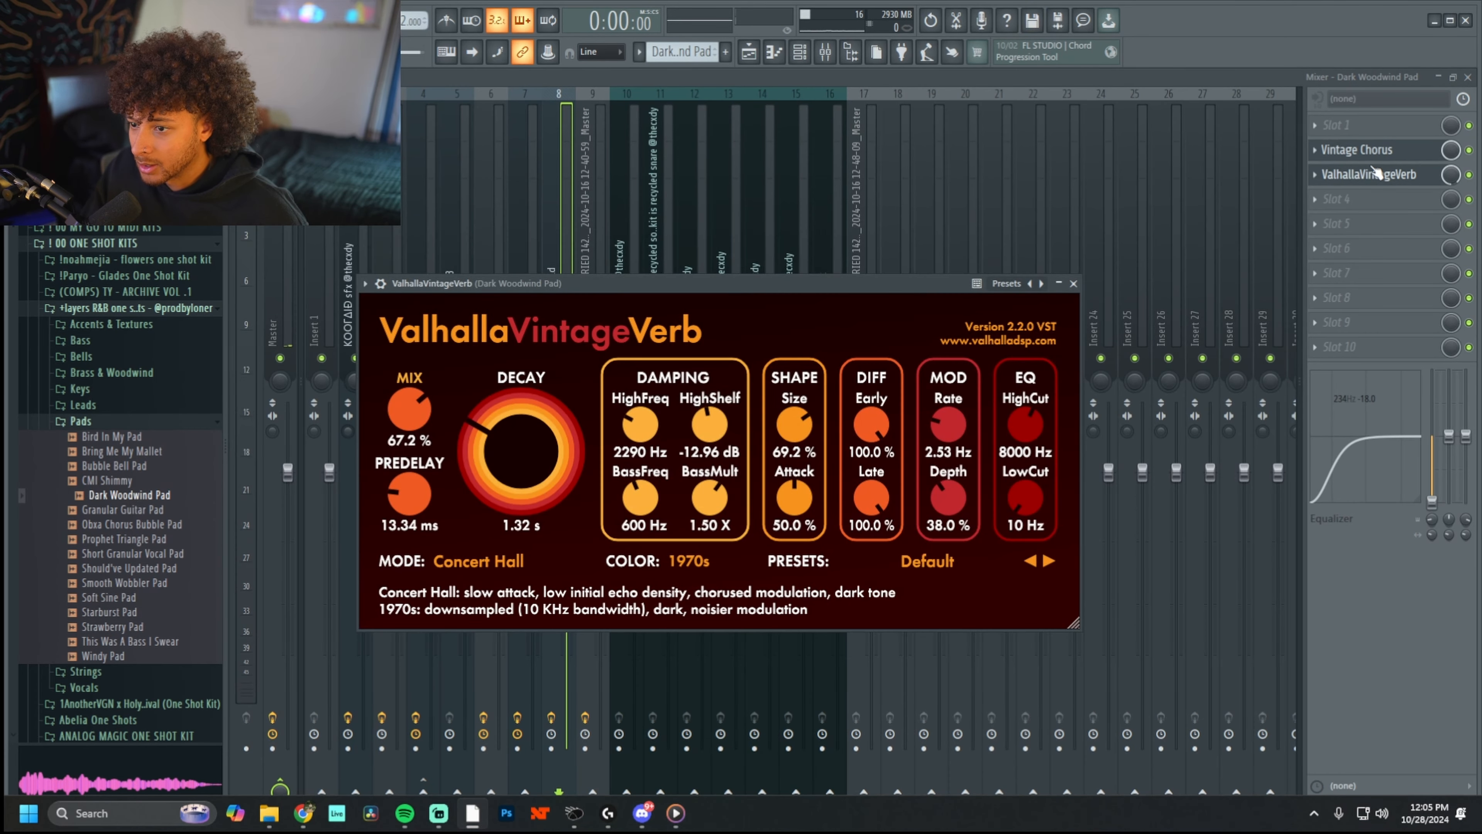
left_click(1453, 81)
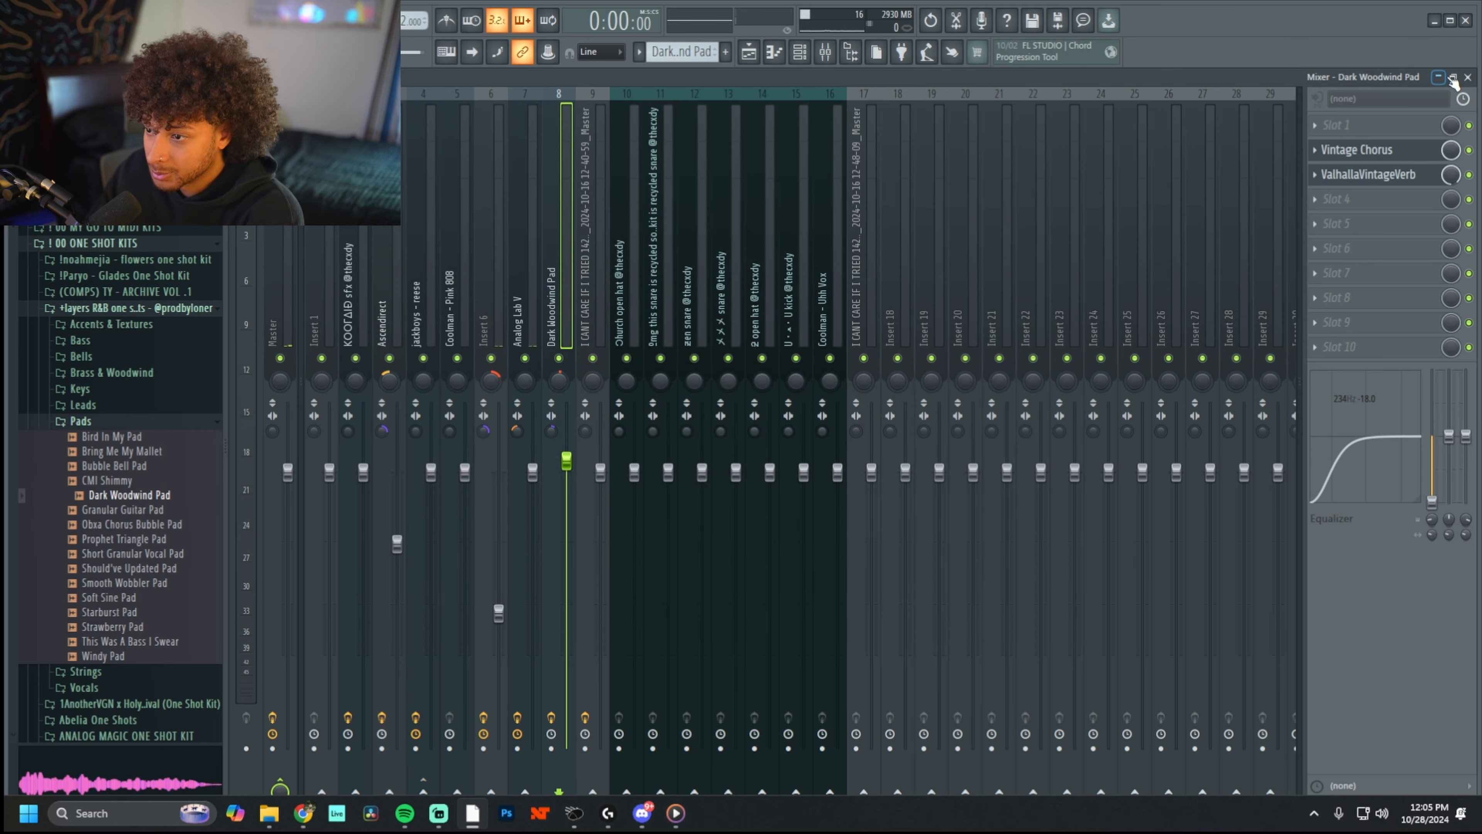
left_click(1453, 81)
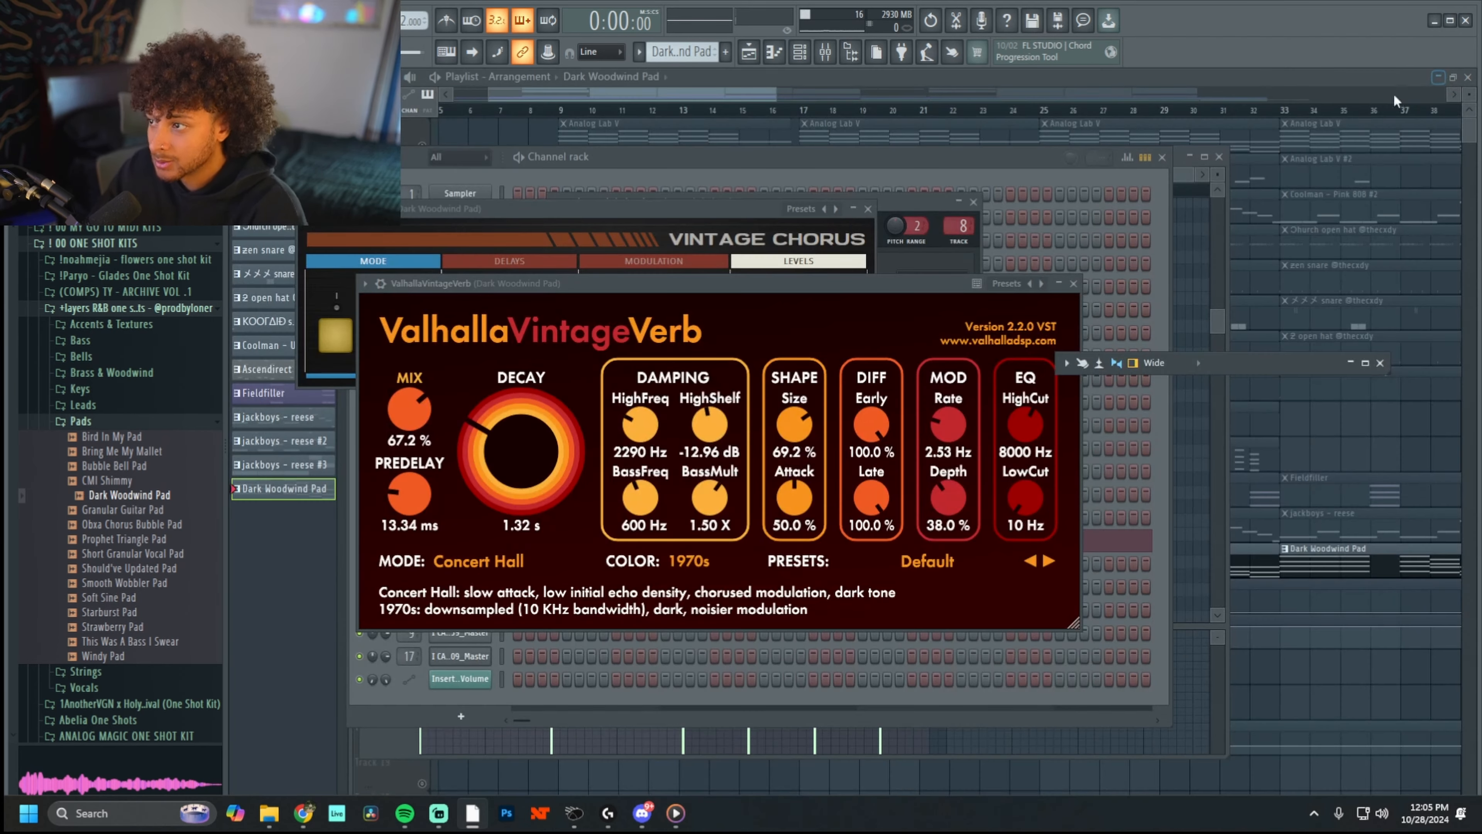
- Play the Dark Woodwind Pad pattern in the piano roll with its chorus and reverb bypassed, then stop playback
left_click(979, 170)
left_click(460, 558)
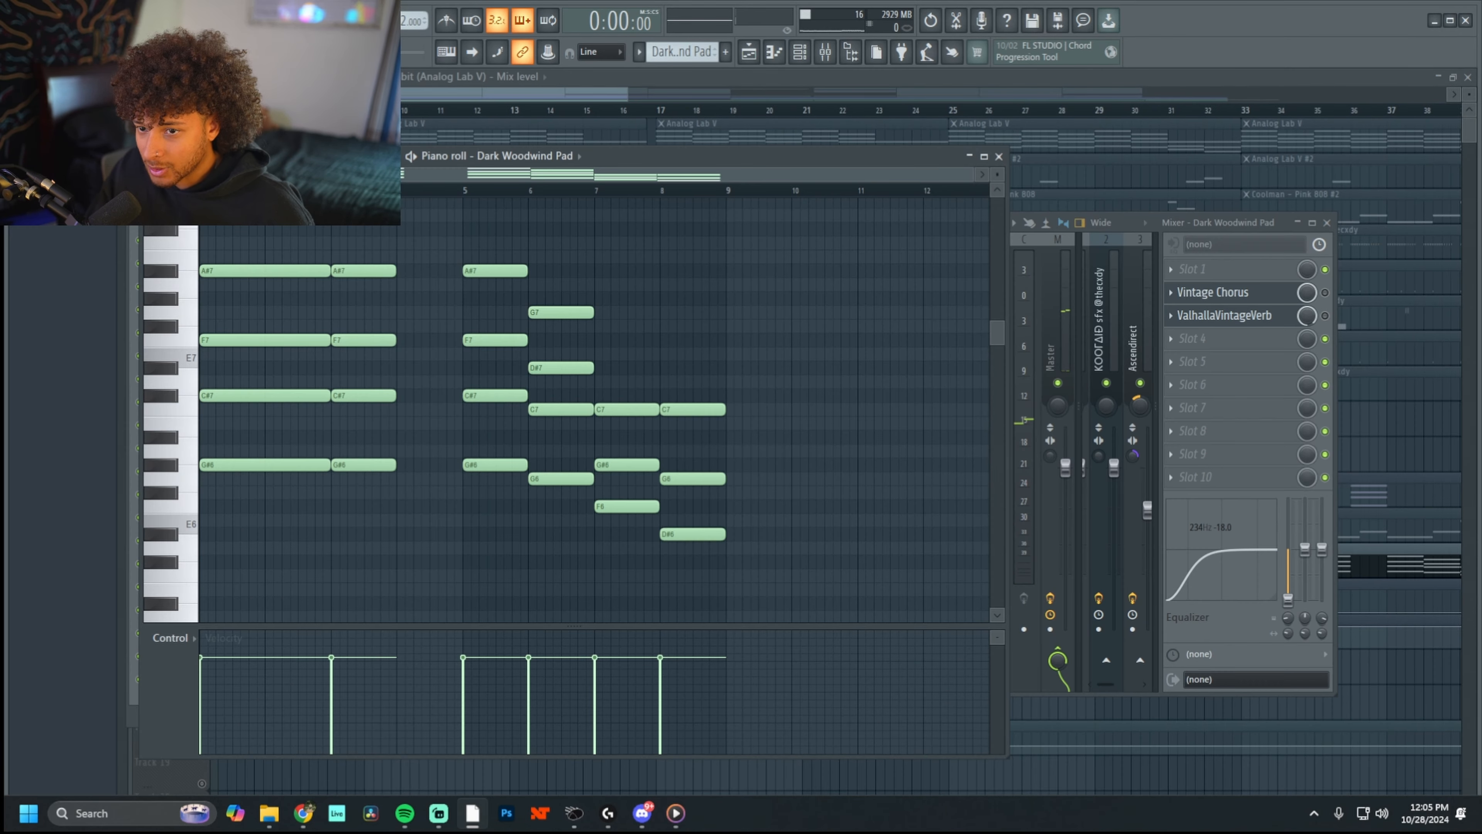
key("space")
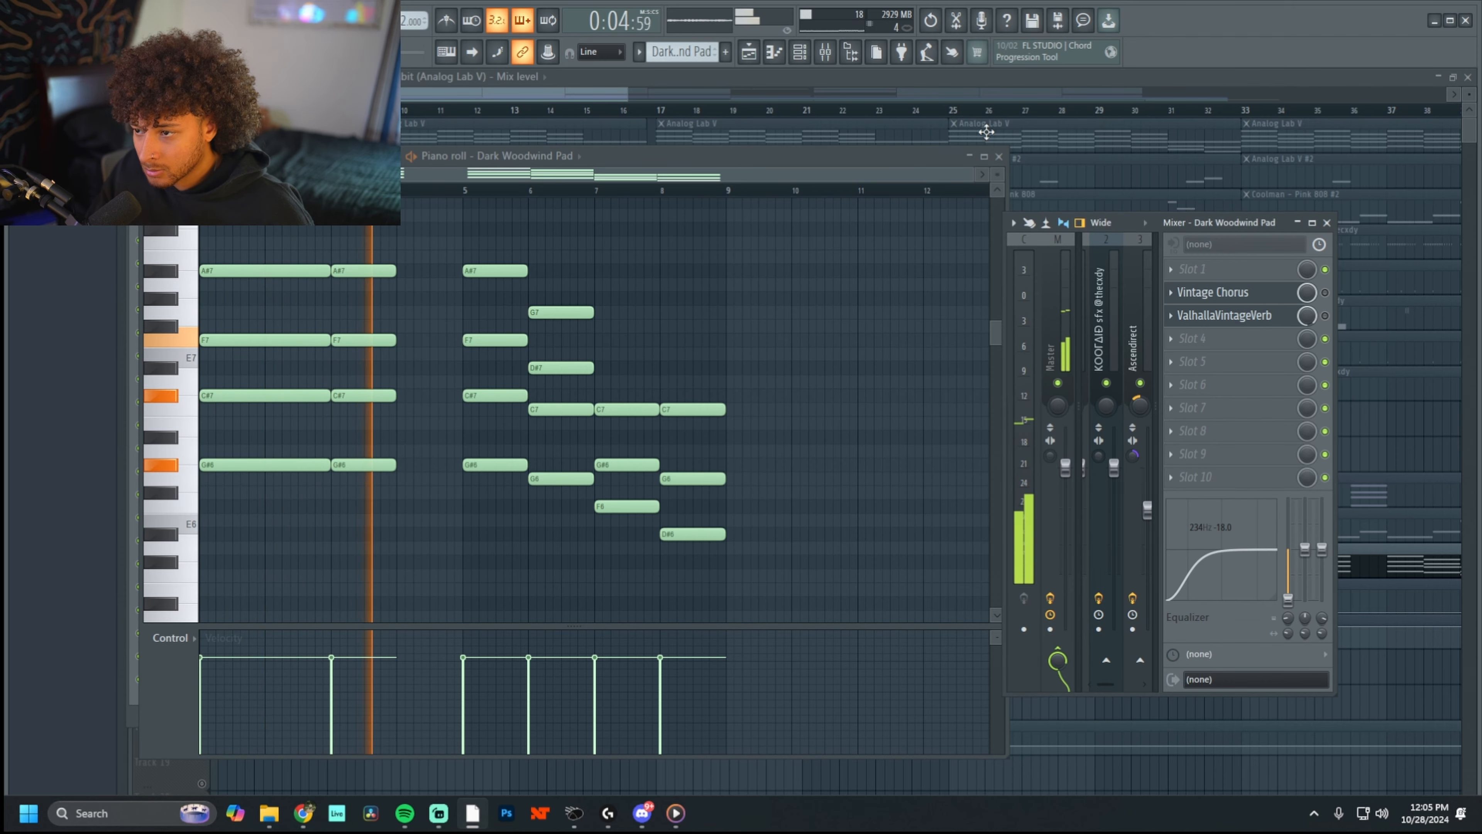
key("space")
- Set playlist playback to bar 17 and enable the jackboys - reese and Analog Lab V tracks alongside the Dark Woodwind Pad
left_click(660, 117)
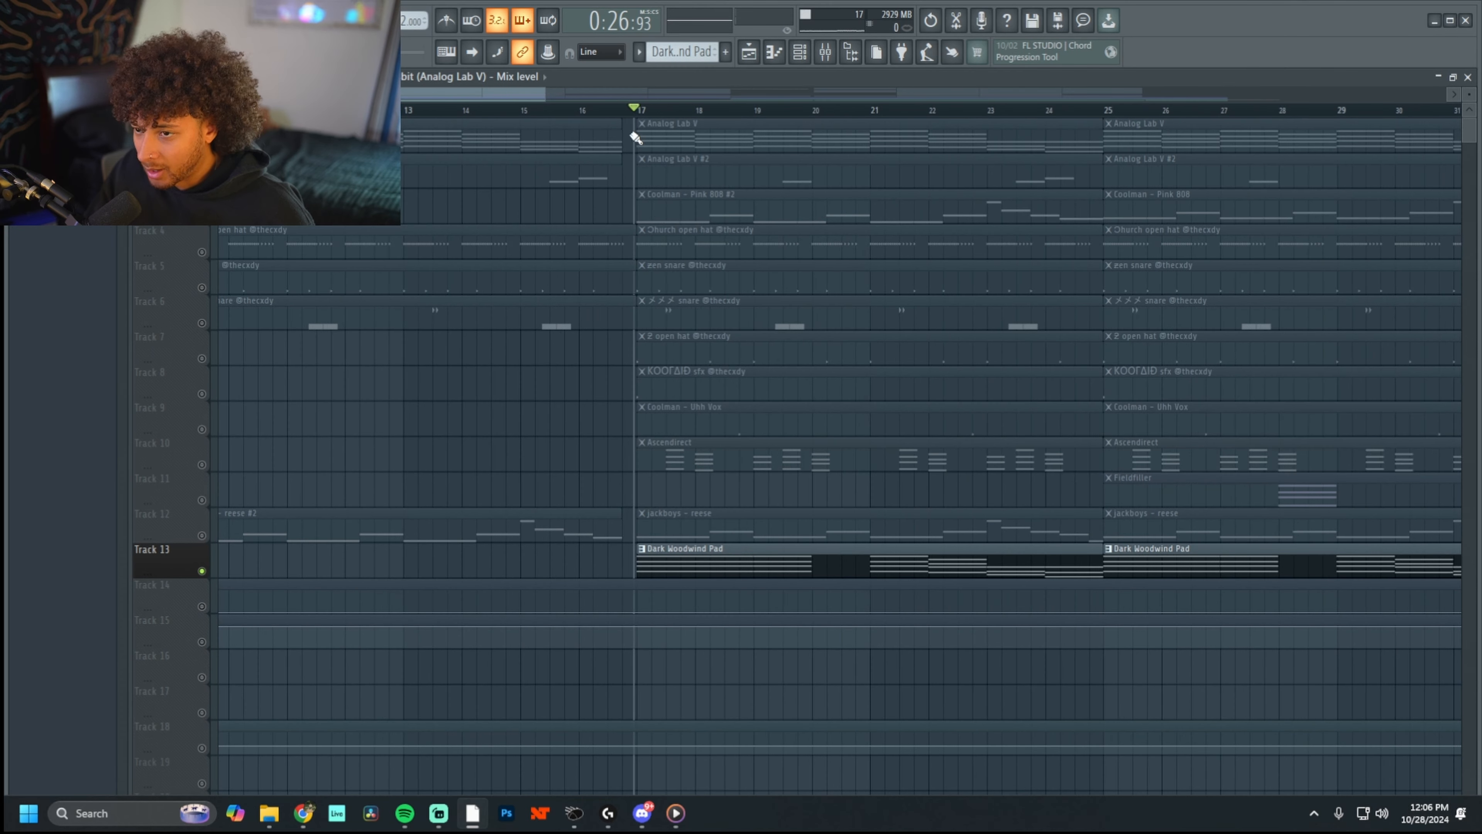
key("space")
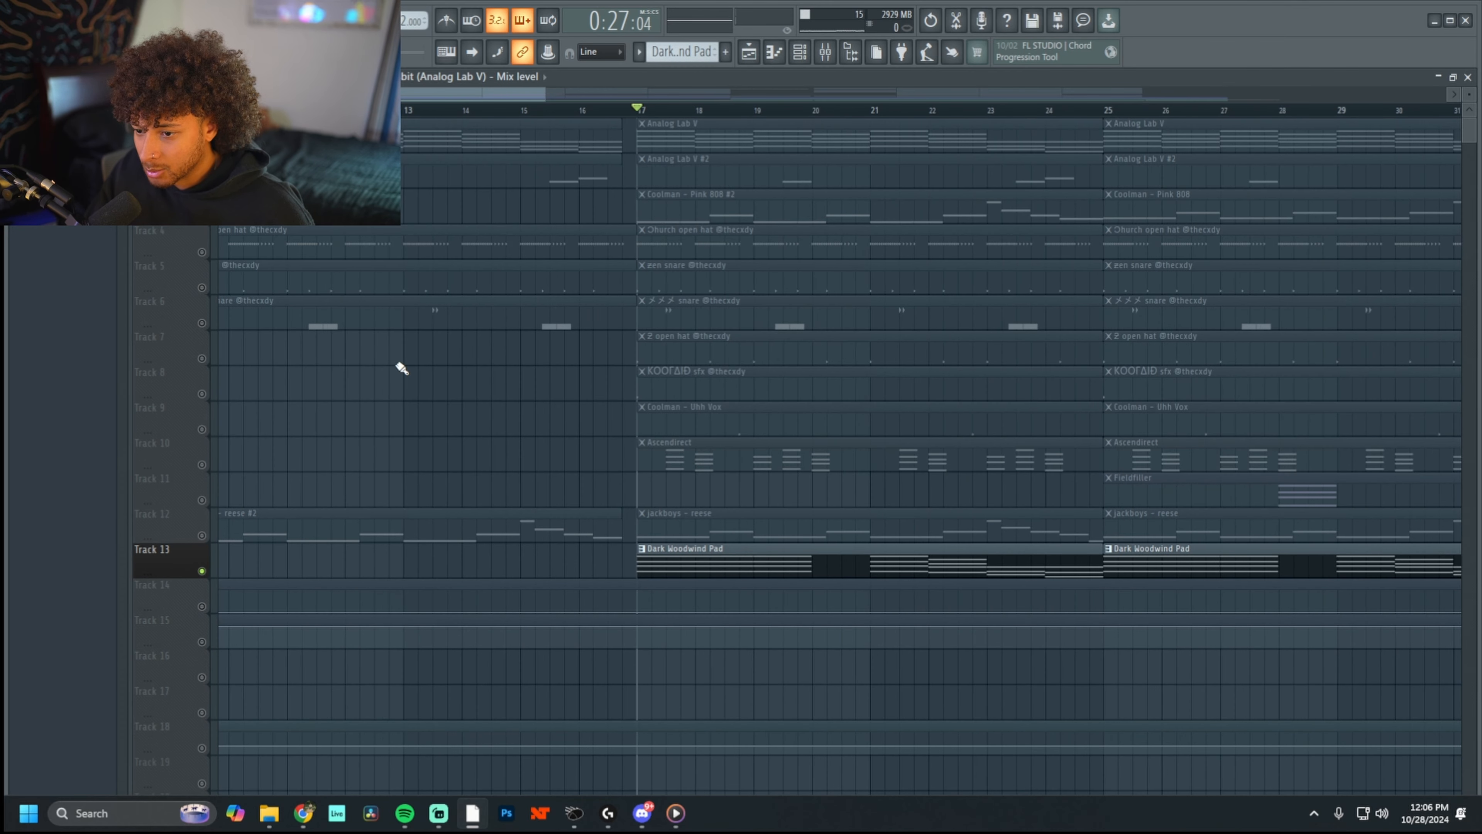
left_click(203, 535)
left_click(202, 145)
- Play the layers from bar 17 and enable the HalfTime mix level and Insert 6 volume automation tracks
left_click(826, 52)
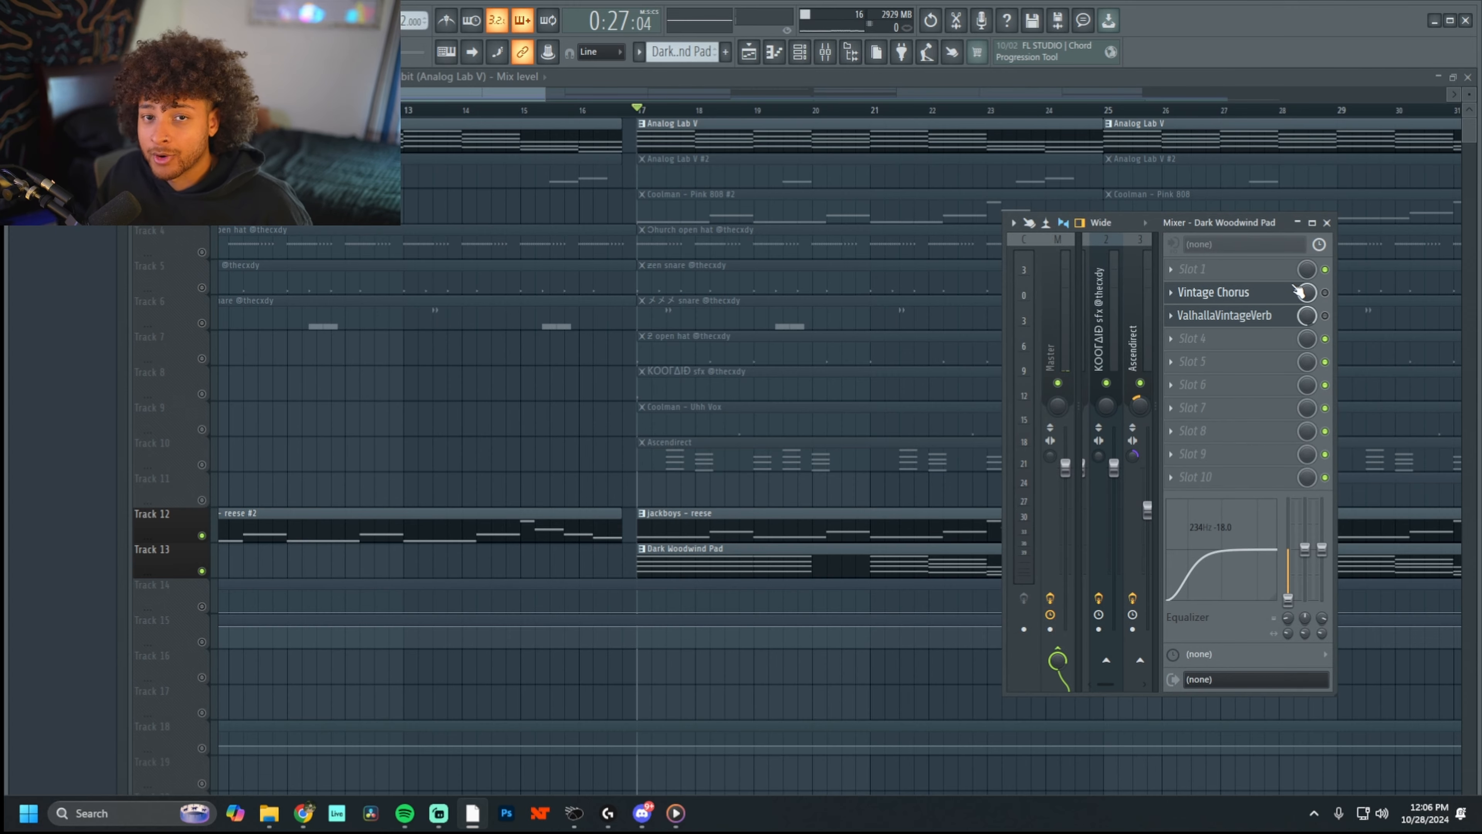
key("space")
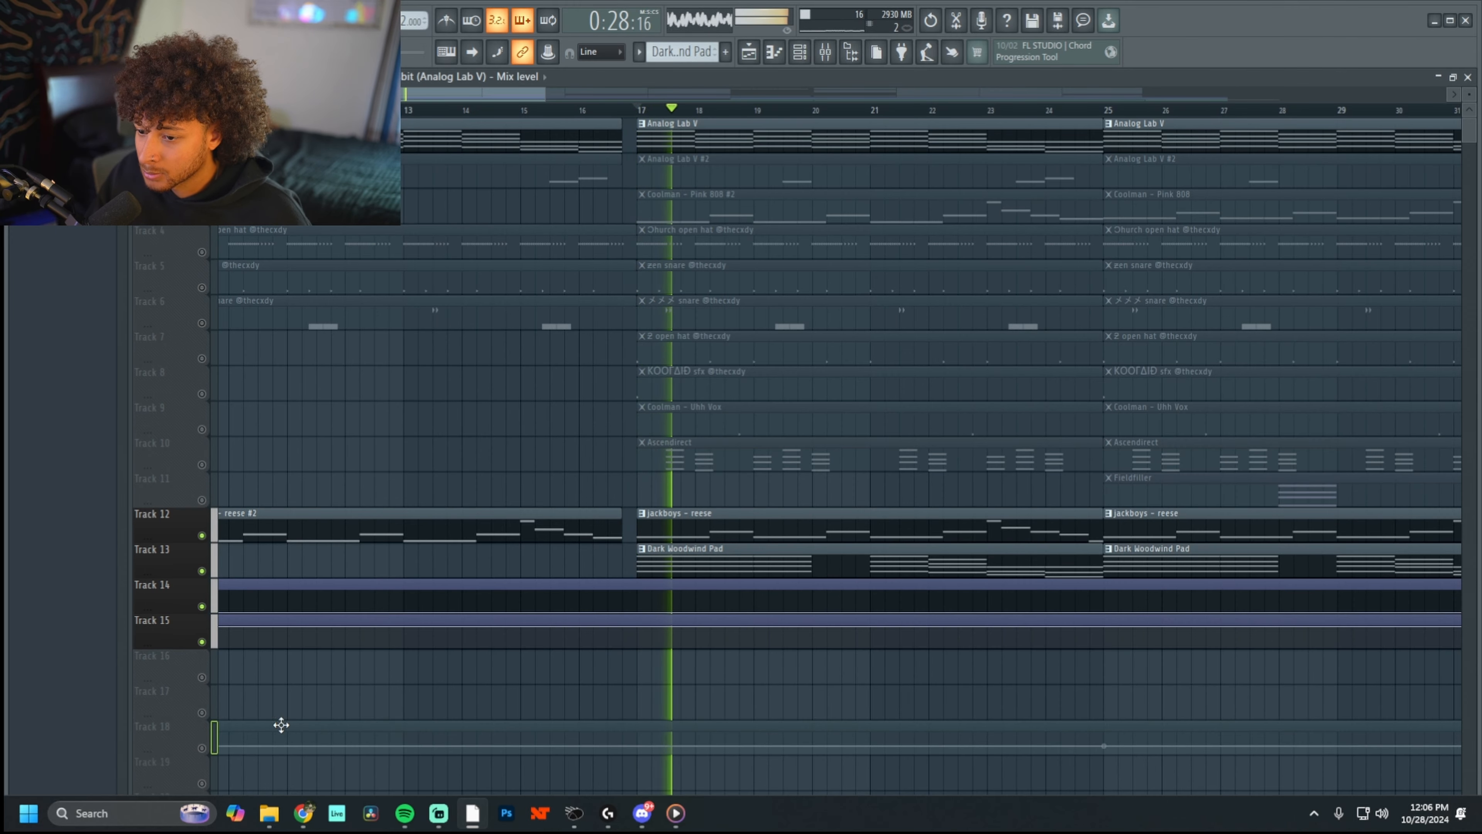
scroll(548, 618, "down", 3)
left_click(202, 748)
scroll(325, 688, "down", 2)
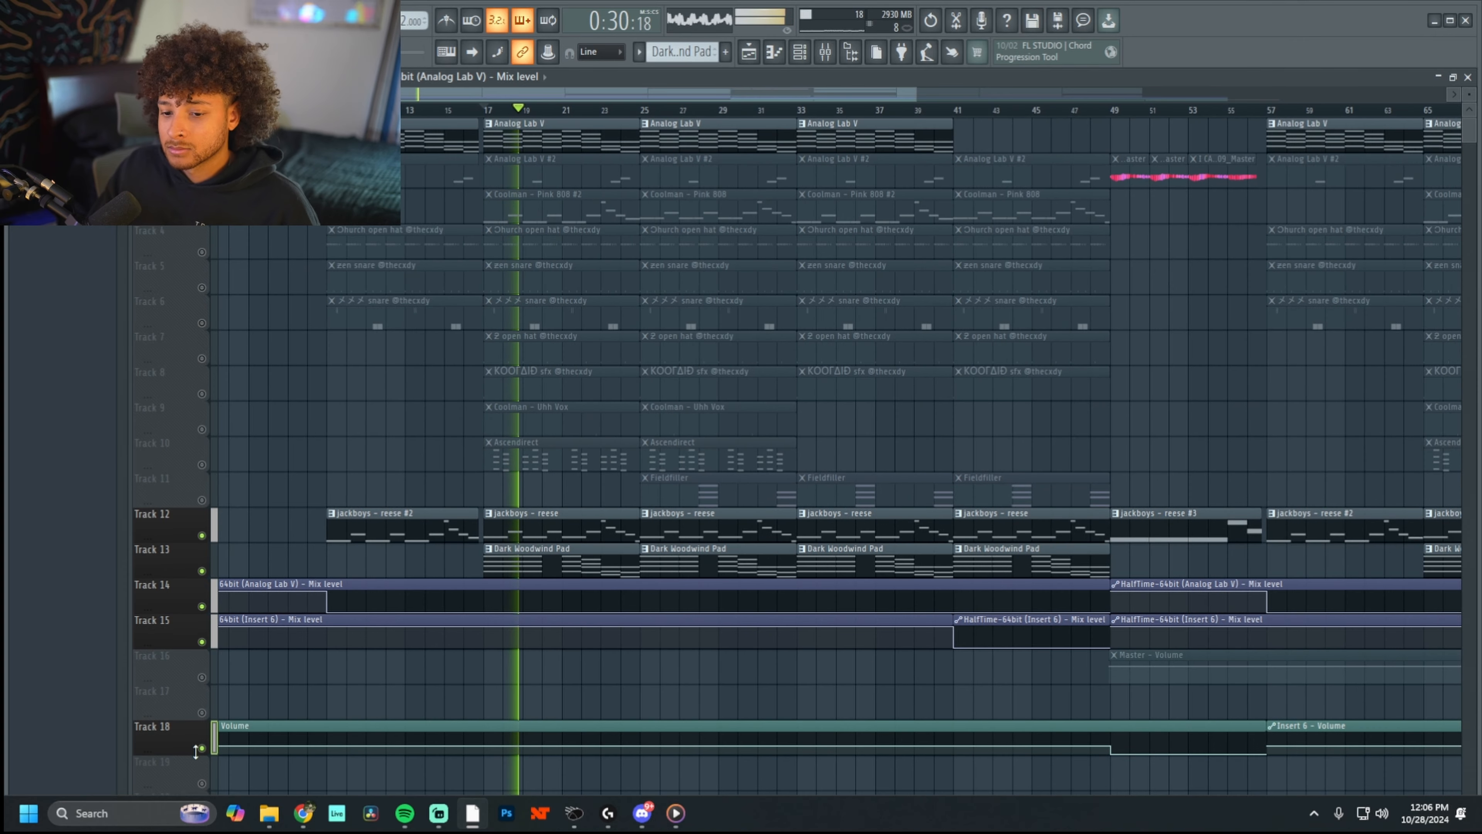
- Re-enable Vintage Chorus and ValhallaVintageVerb on the Dark Woodwind Pad and play the layers with both effects active
key("F9")
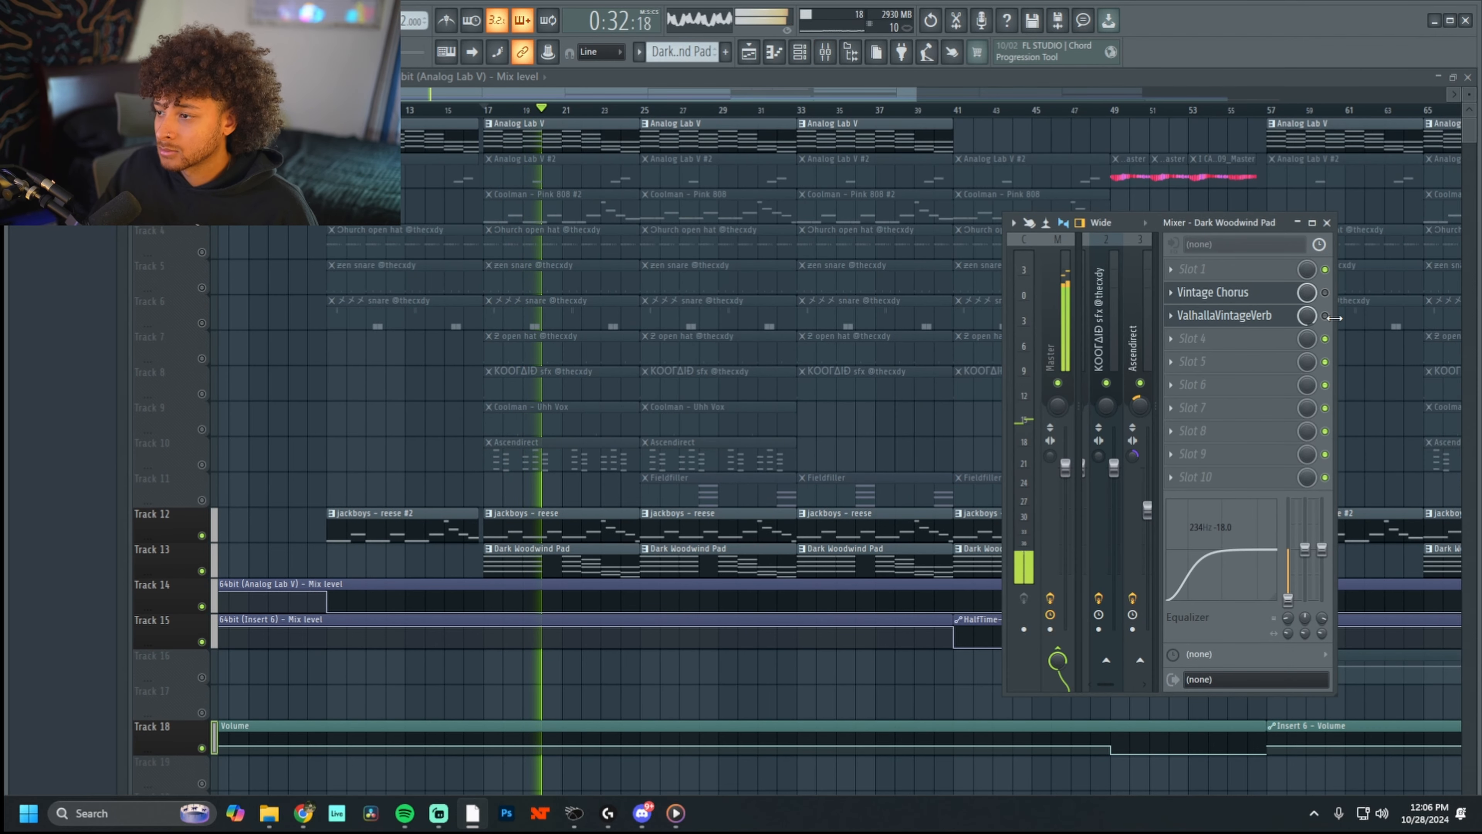
key("space")
key("space")
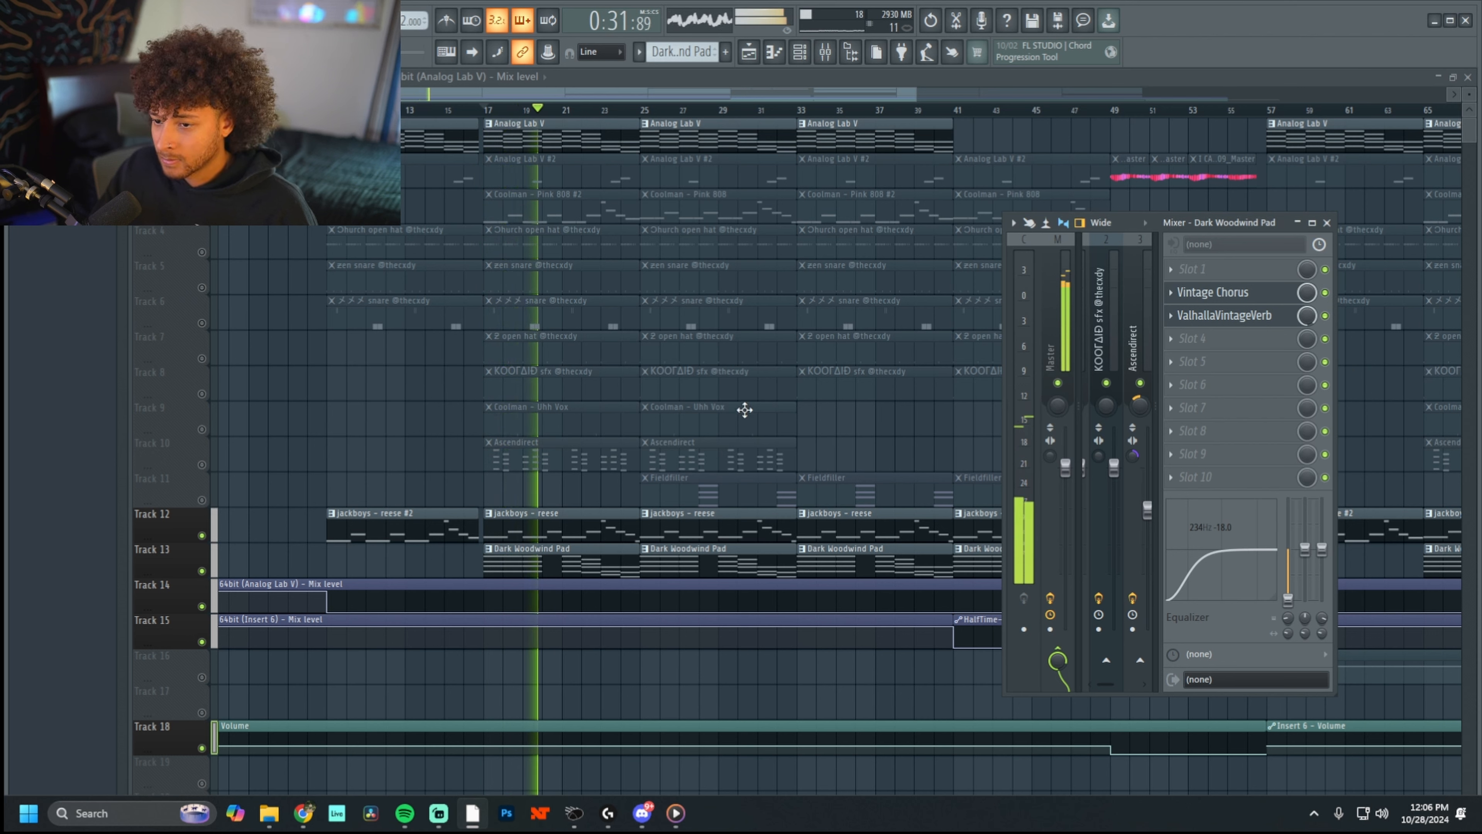
key("space")
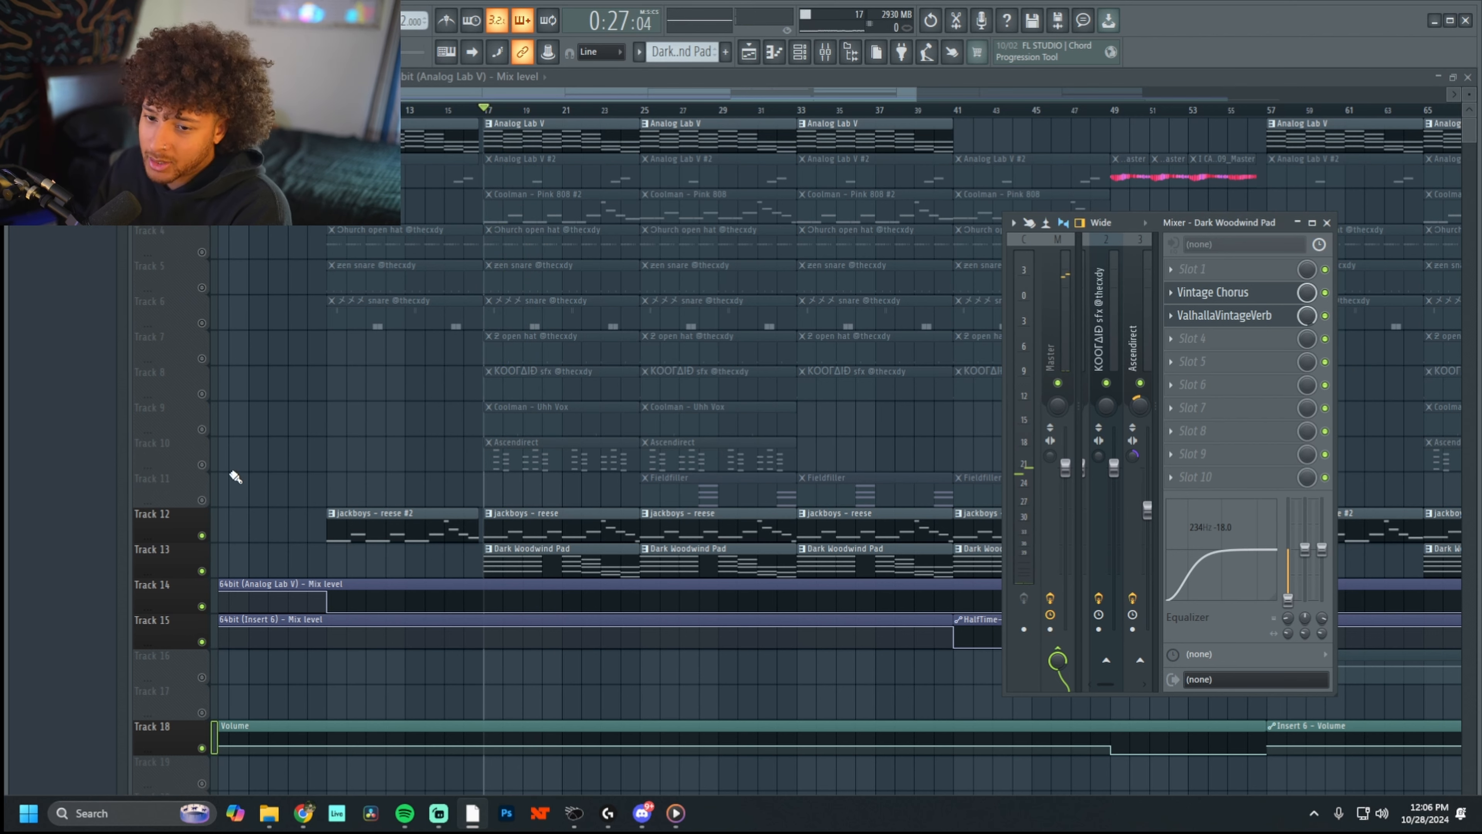
- Solo the Ascendirect track, open the Ascendirect instrument from its clip's channel and move the window clear of the channel list
right_click(203, 468)
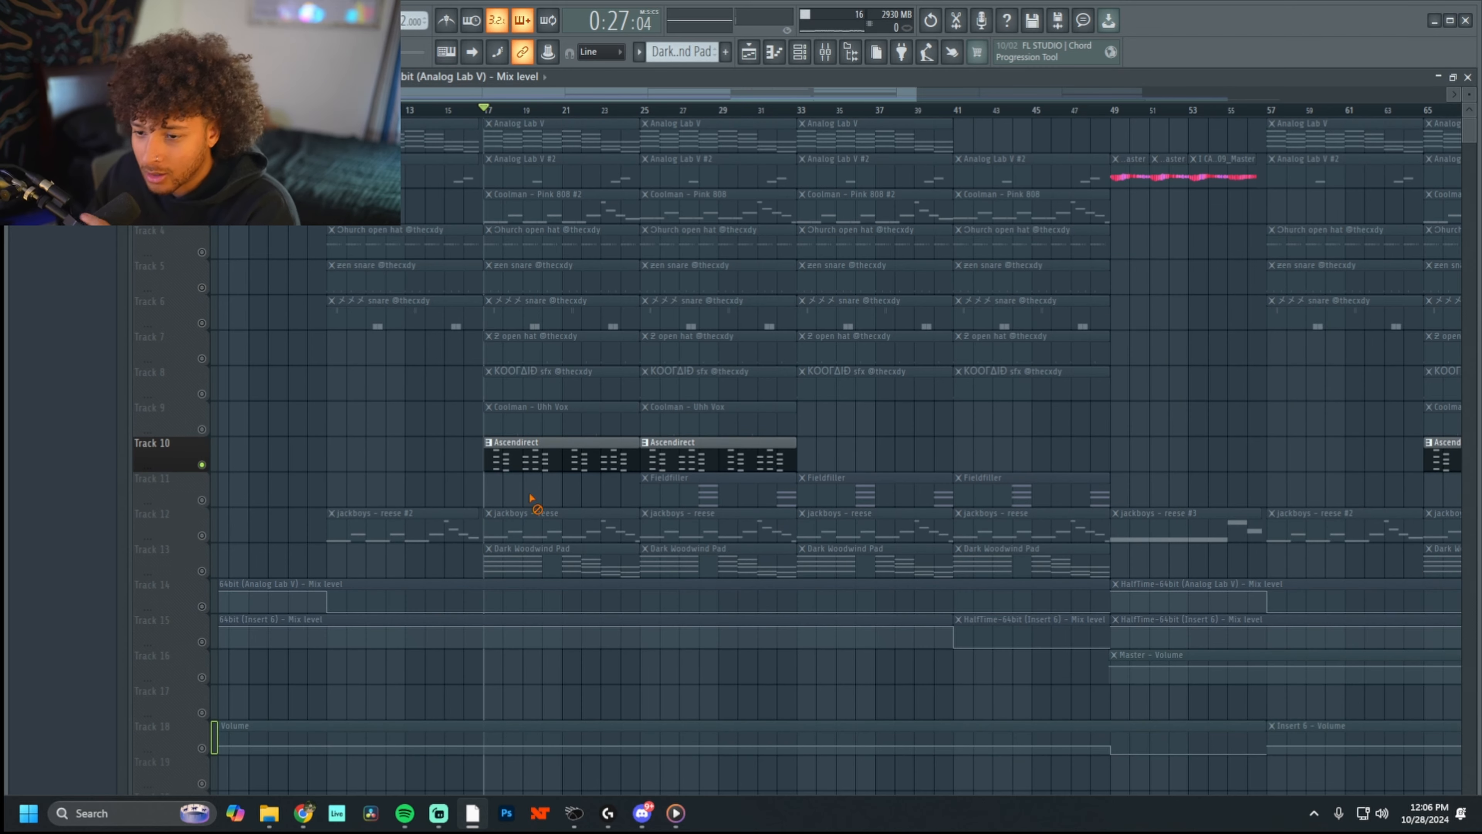
double_click(512, 467)
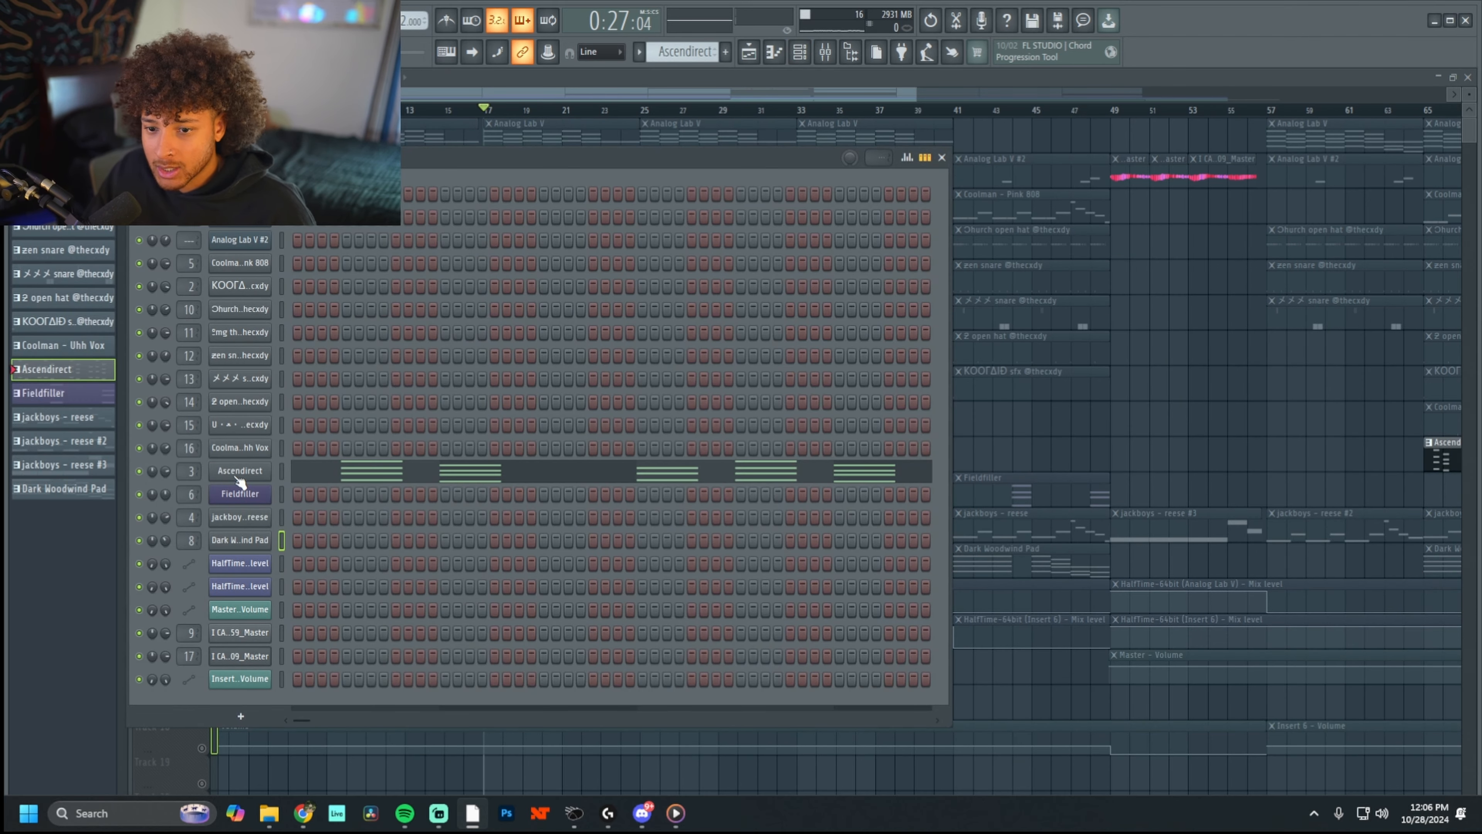
left_click(234, 473)
left_click_drag(380, 417, 807, 400)
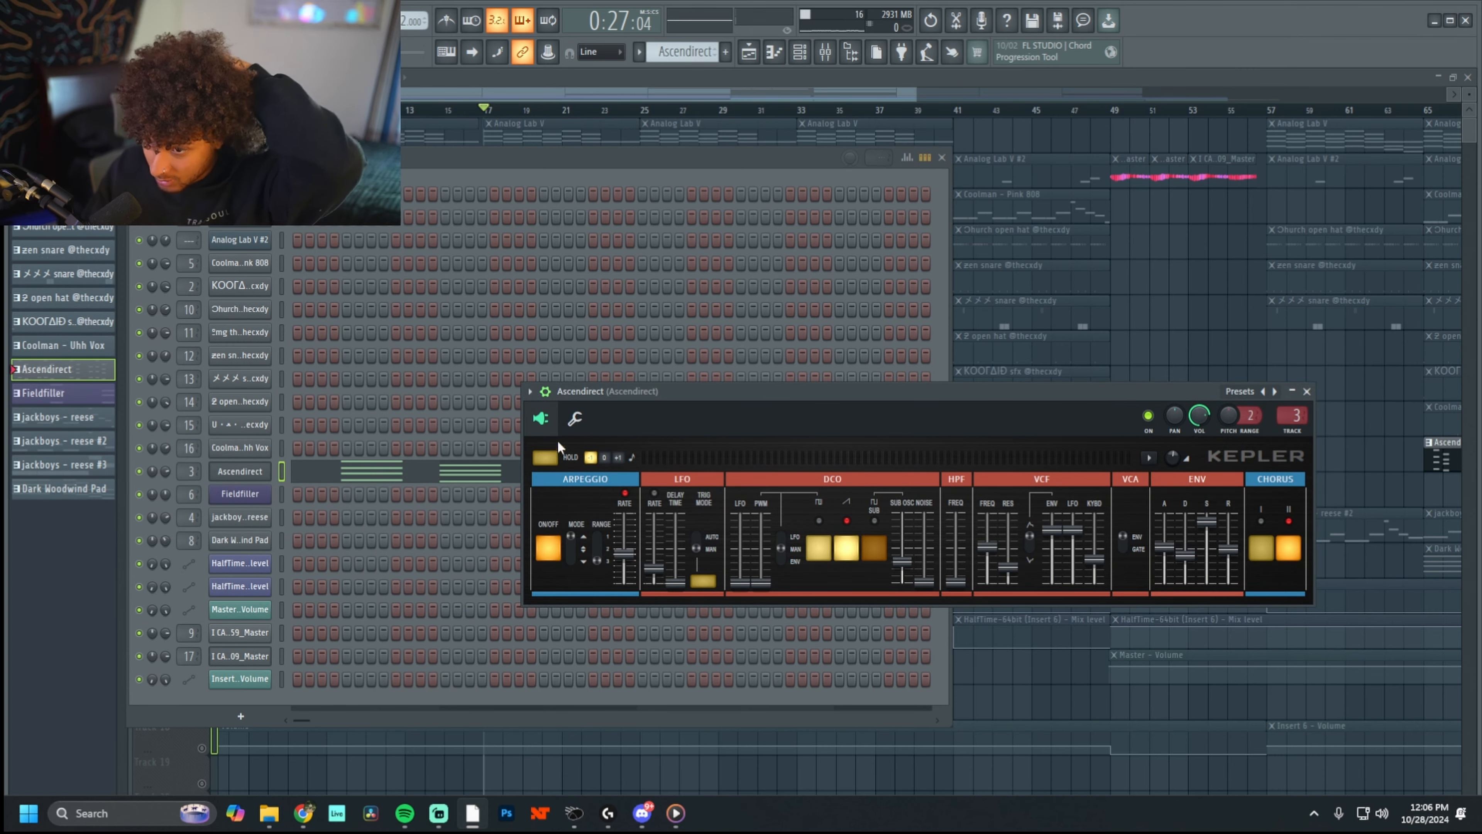
- Move the Ascendirect instrument window below its channel row and open the channel's notes in the piano roll
left_click_drag(1049, 400, 984, 408)
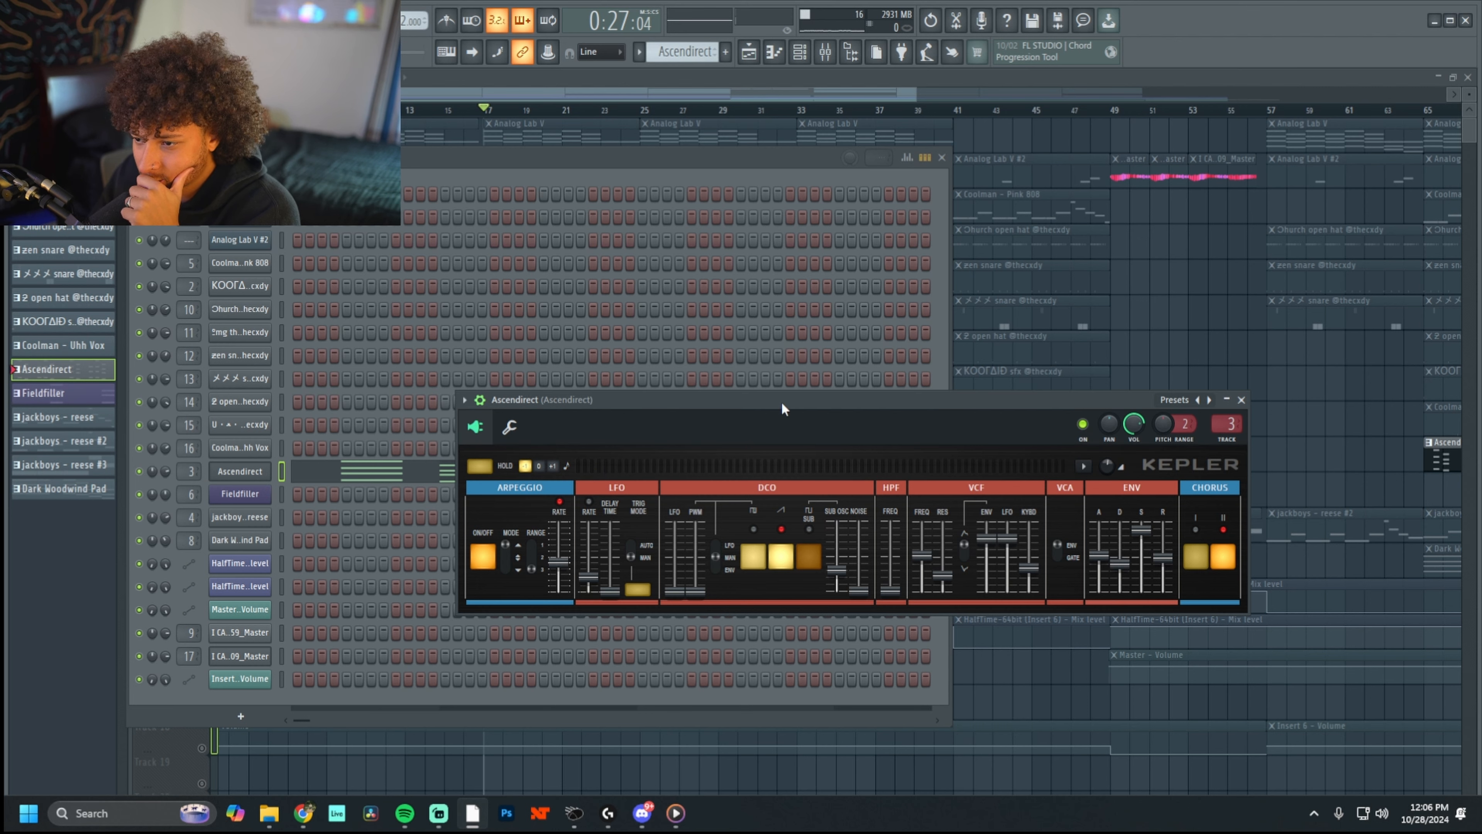
left_click_drag(782, 406, 961, 524)
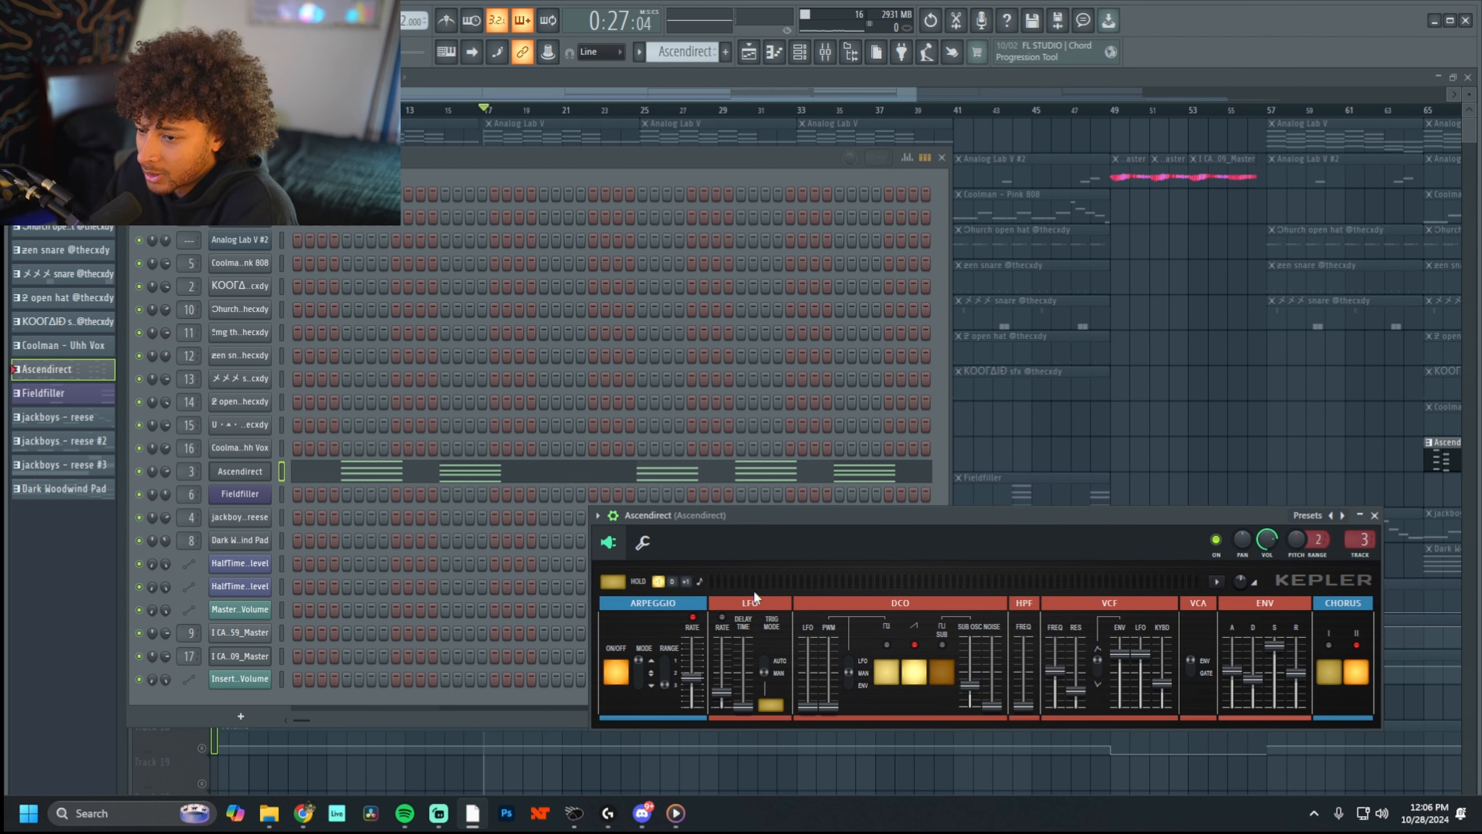
left_click(416, 483)
- Open the mixer and examine the Ascendirect track's MF-108S ClusterFlux preset, Pure Stereo Chorus, and the track's equalizer
left_click(799, 51)
left_click(826, 51)
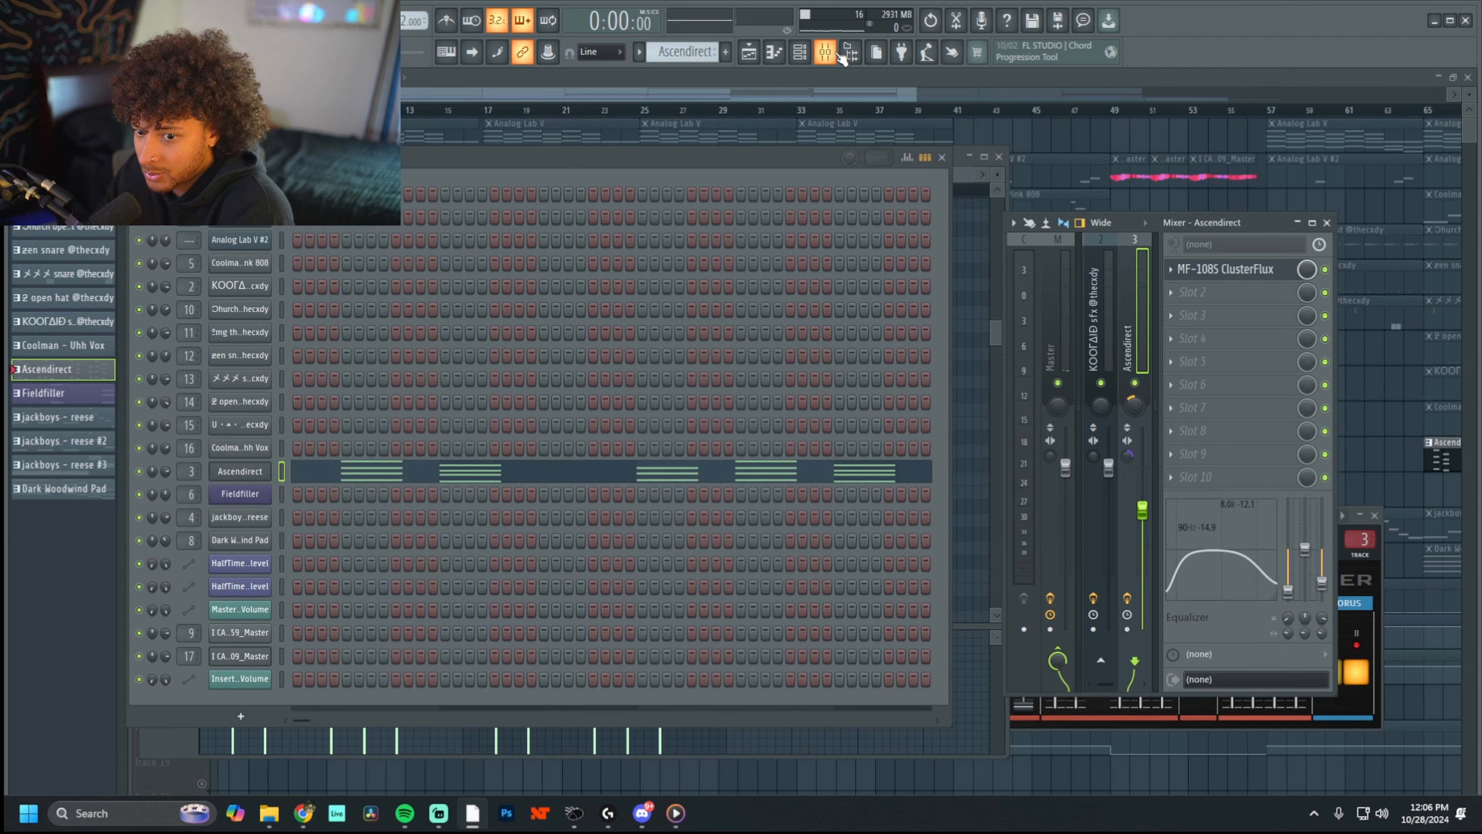
left_click(1225, 270)
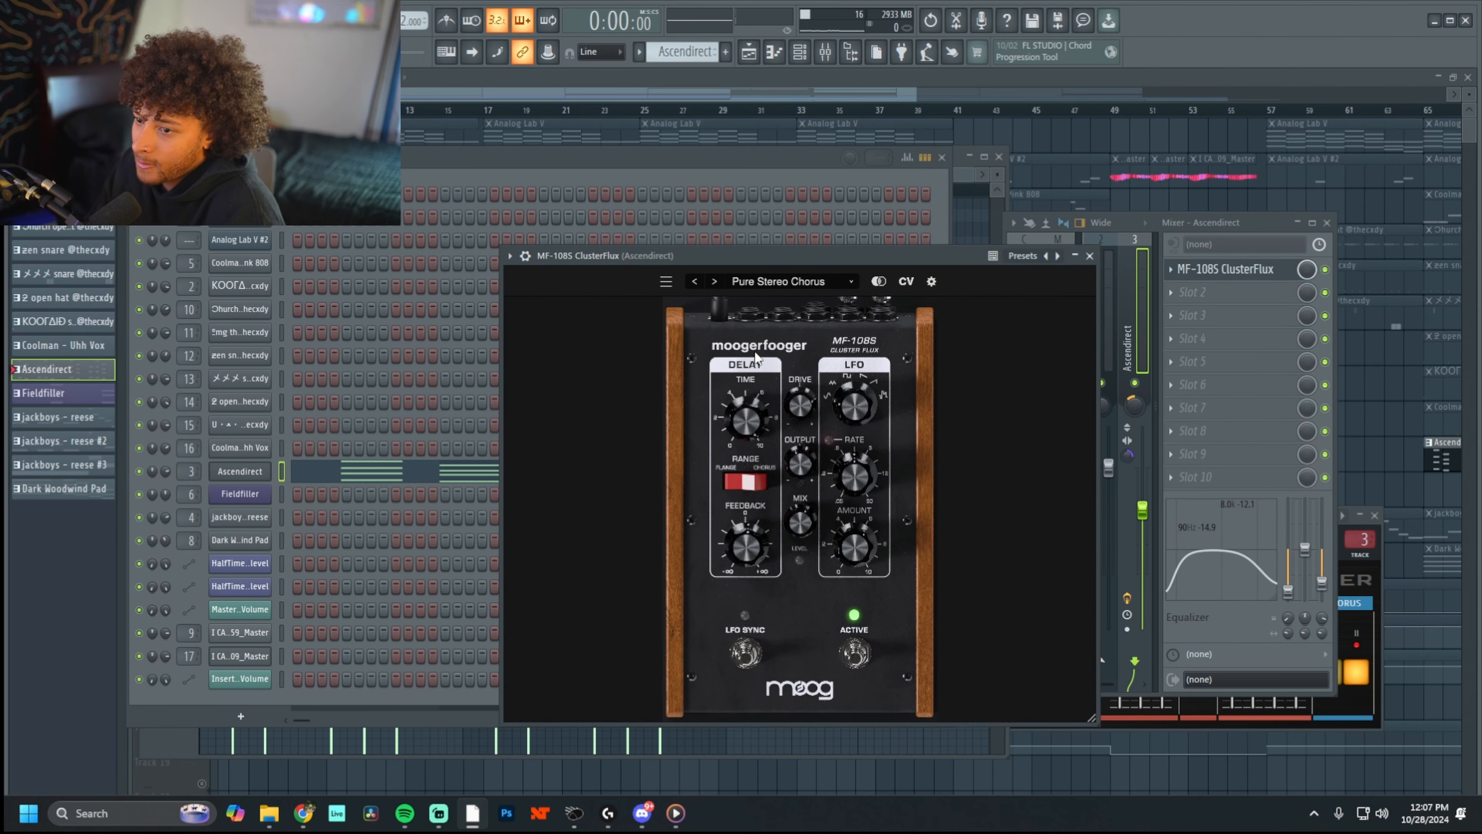
left_click(769, 285)
left_click(762, 283)
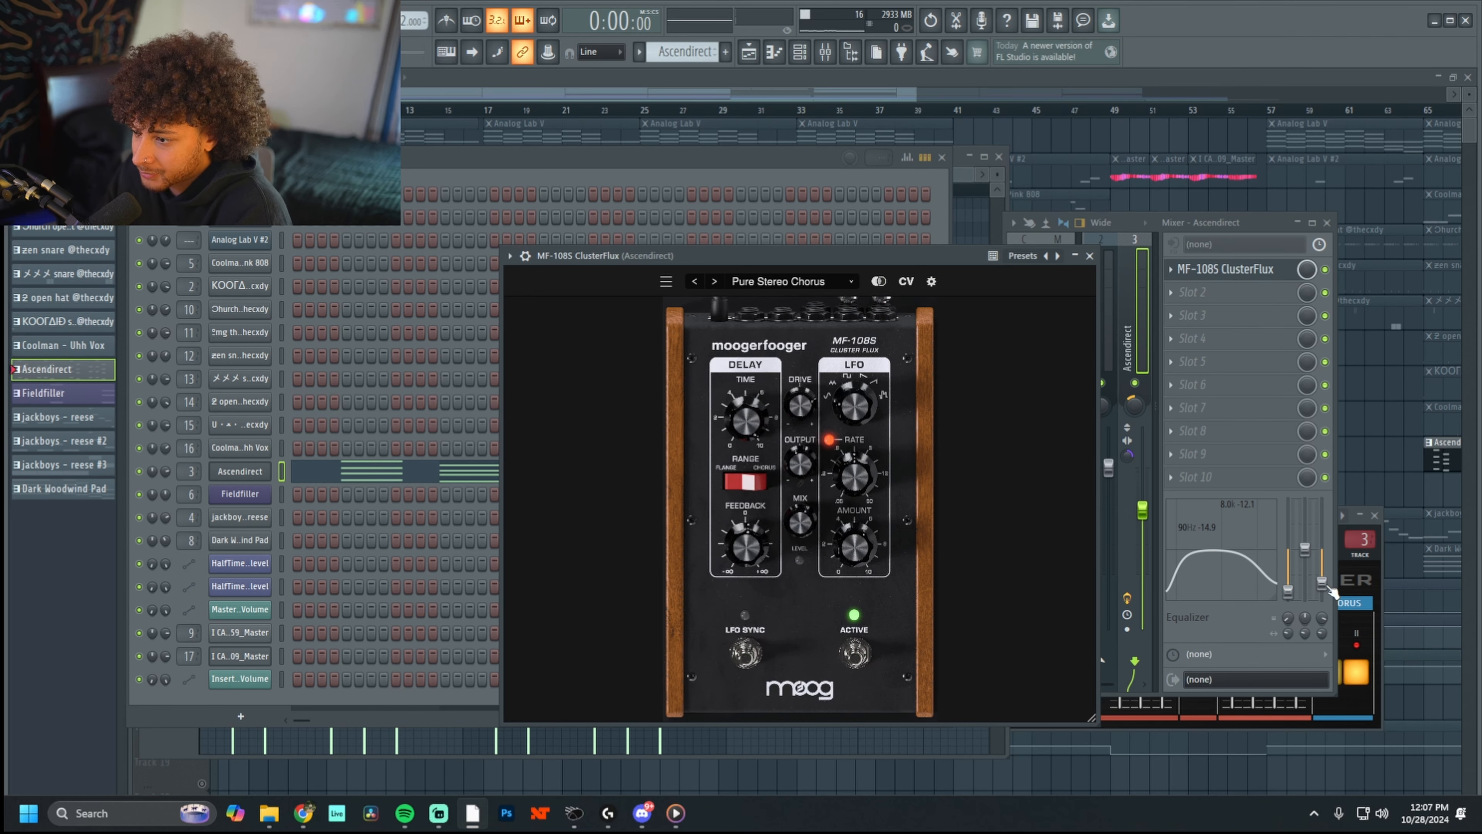
left_click(1324, 607)
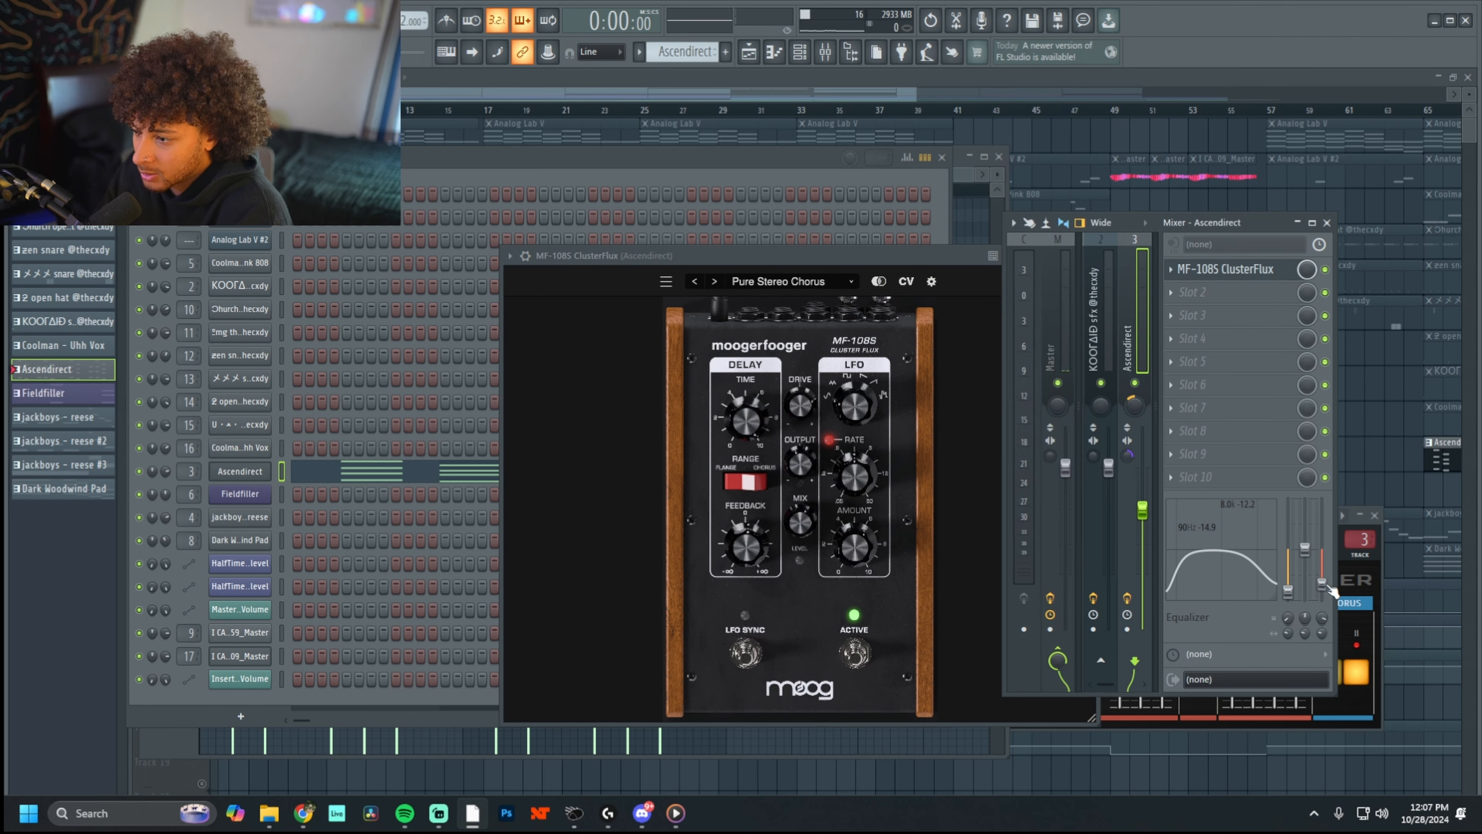
- Bring up the Ascendirect notes in the piano roll and play the pattern
left_click(473, 164)
left_click(421, 466)
key("space")
scroll(426, 456, "down", 2)
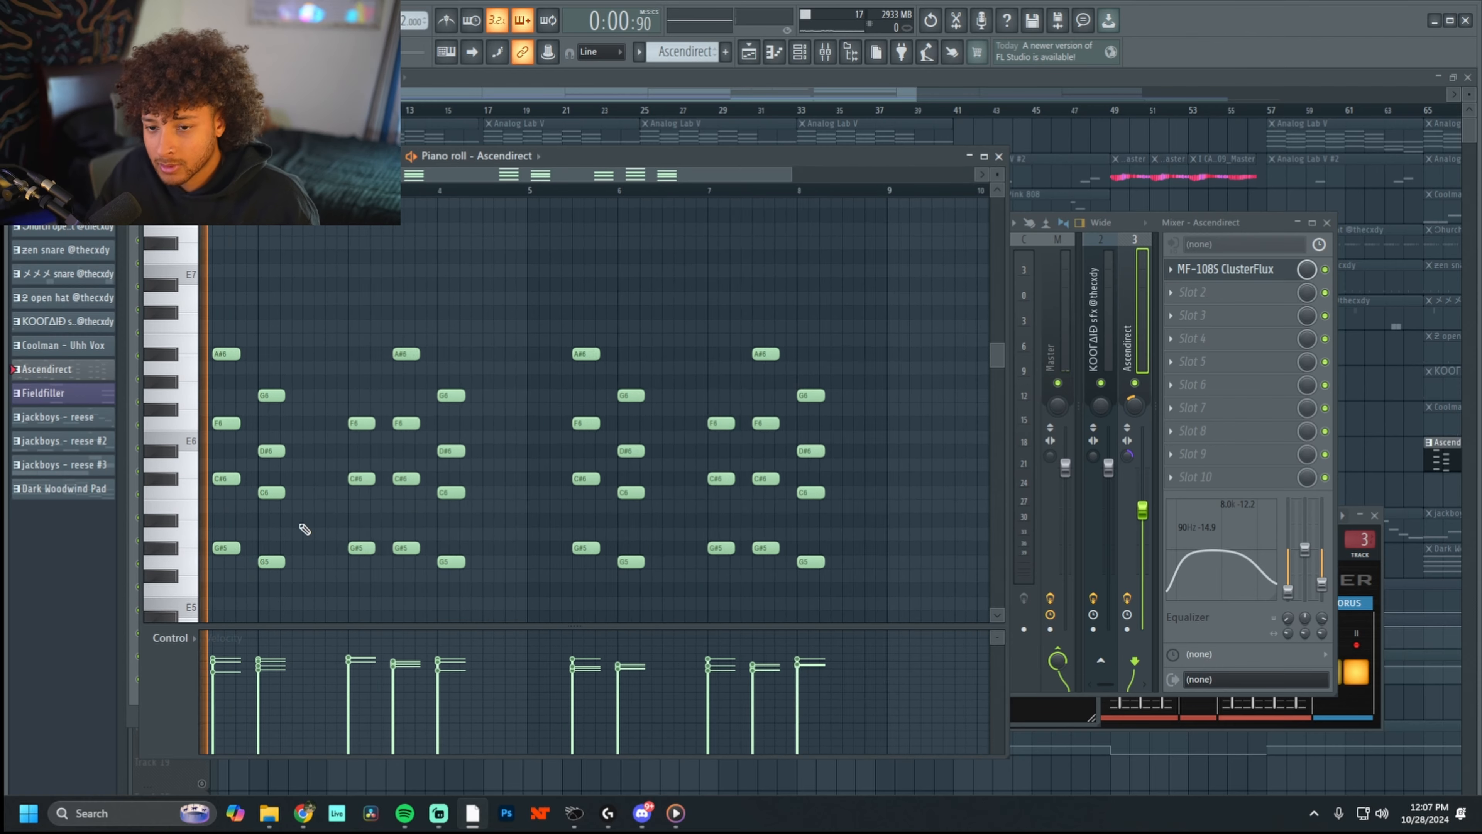
scroll(558, 264, "up", 2, "ctrl")
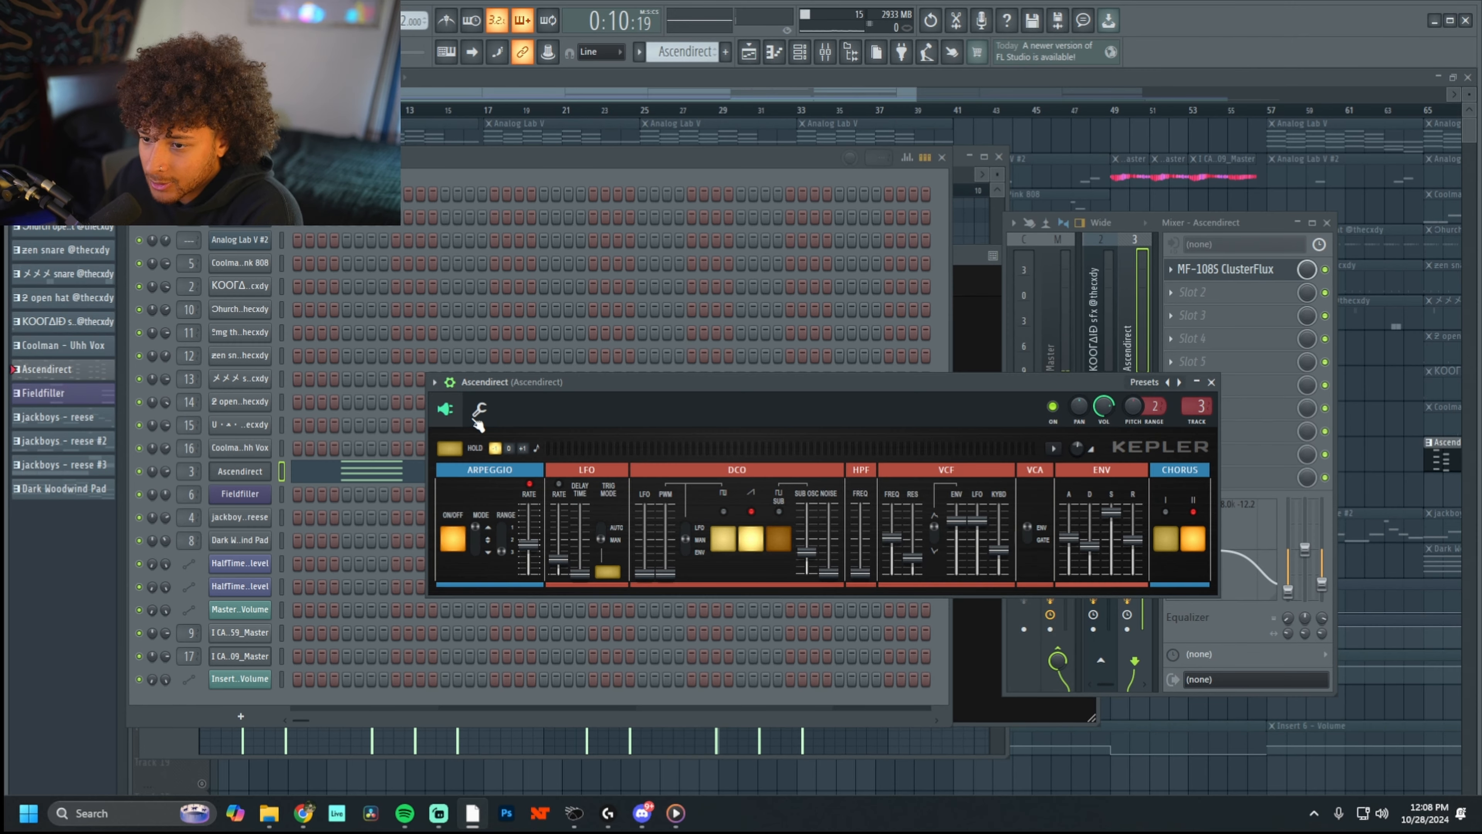
- Load the factory Ascendirect preset in the Kepler instrument
left_click(434, 382)
mouse_move(482, 428)
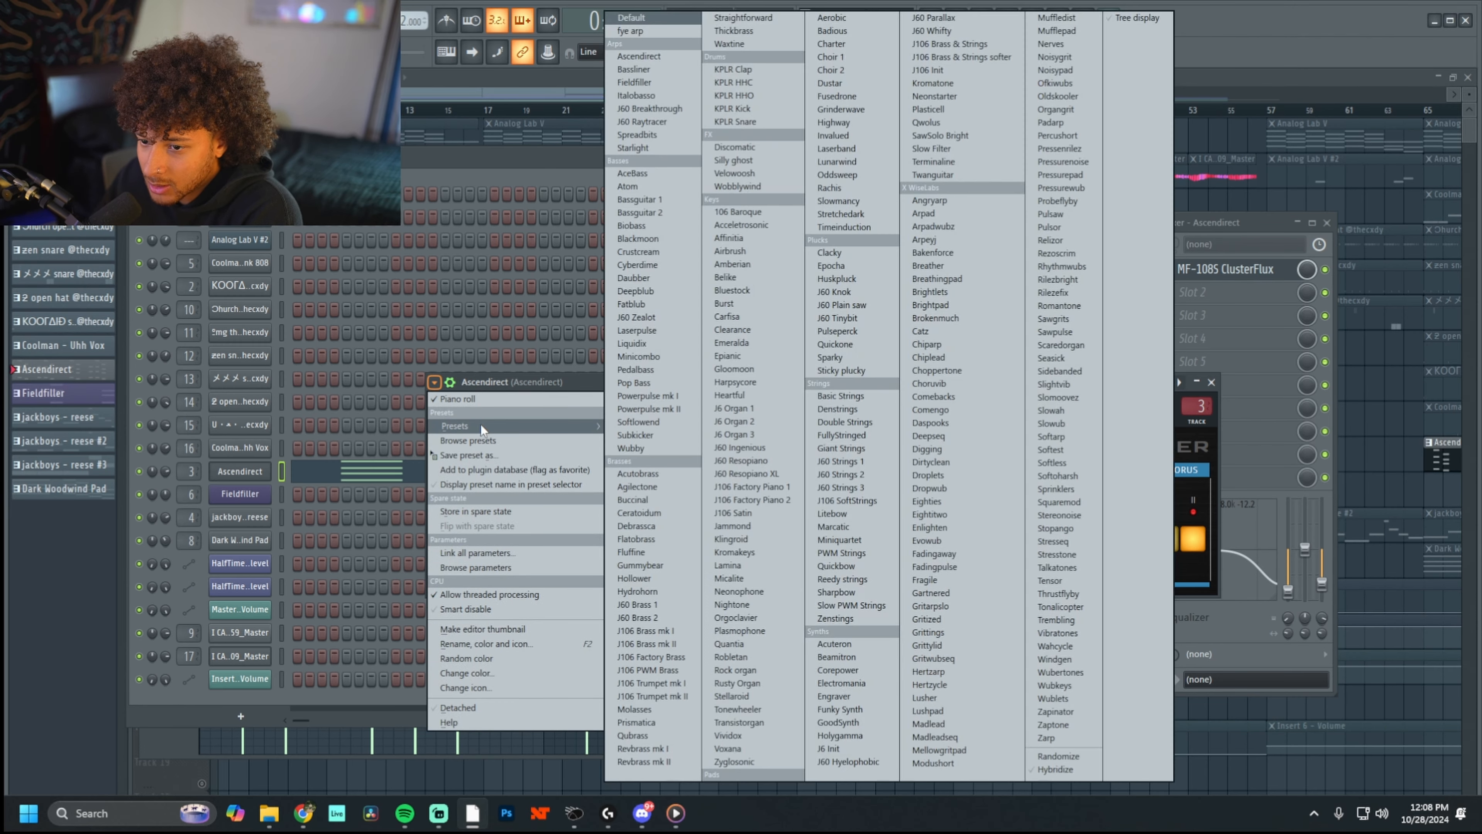
left_click(649, 57)
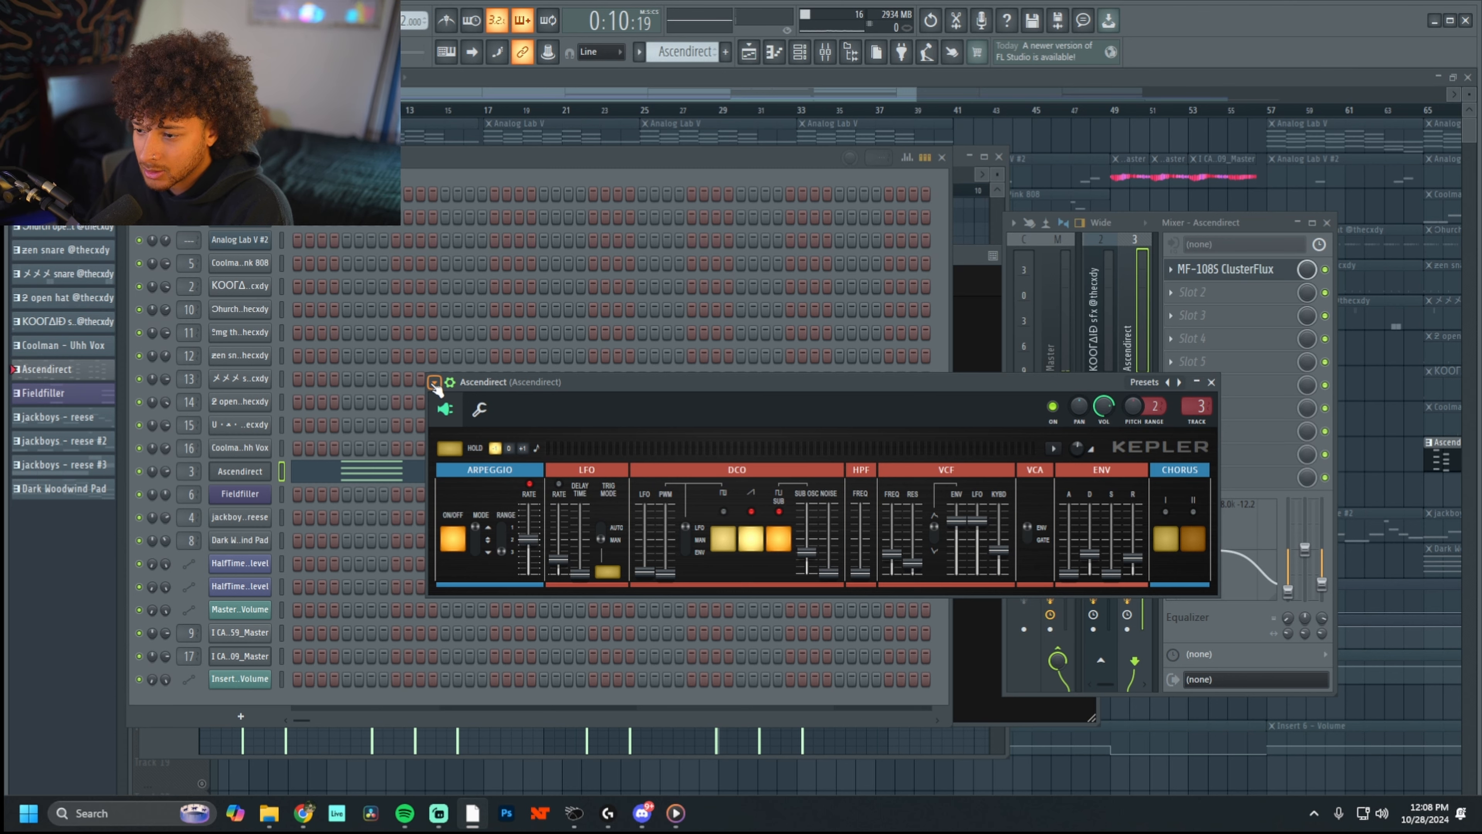
- Switch the Kepler instrument to the saved fye arp preset
left_click(435, 383)
left_click(435, 383)
left_click(435, 384)
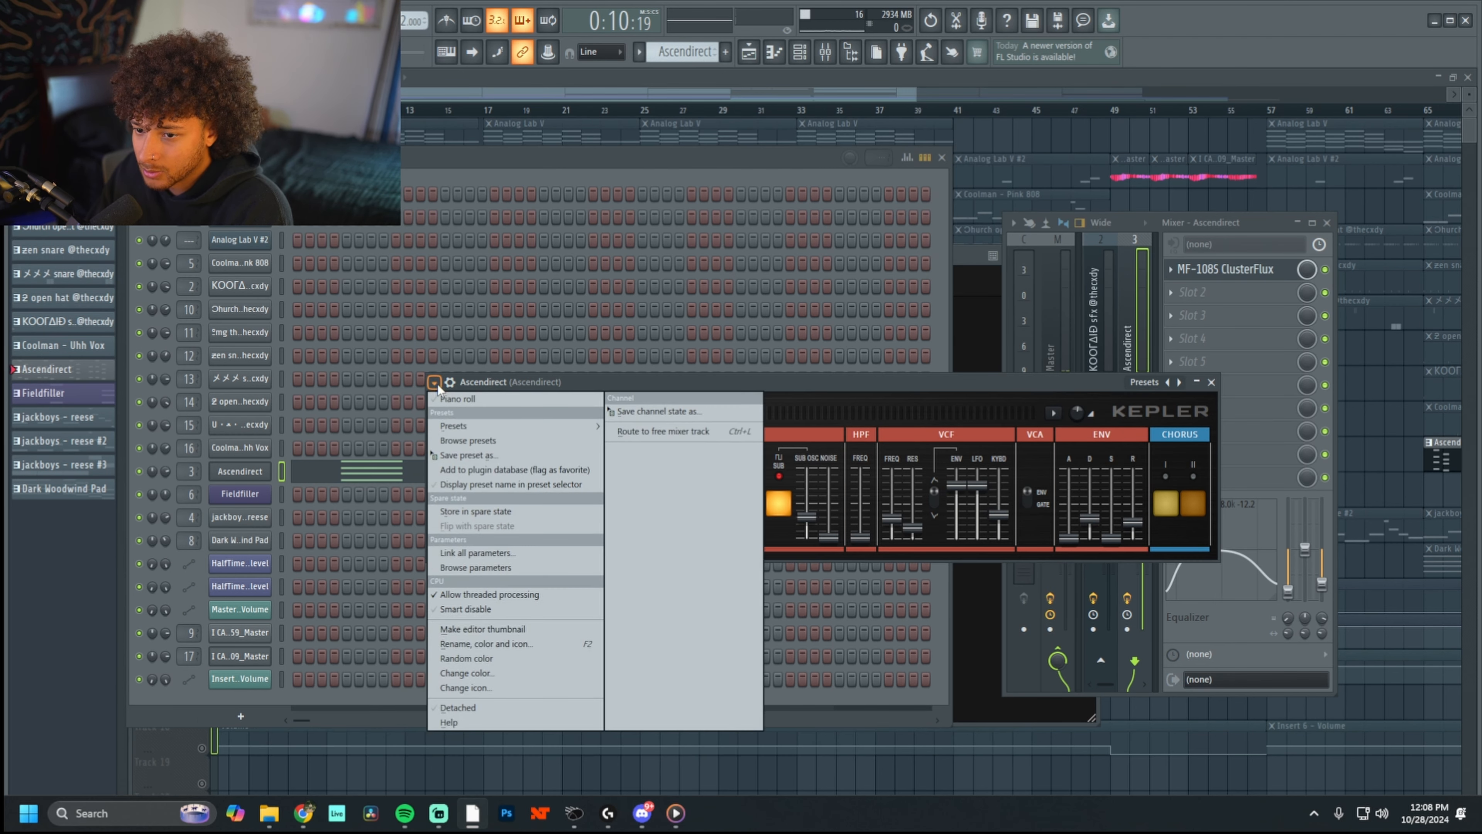
mouse_move(461, 426)
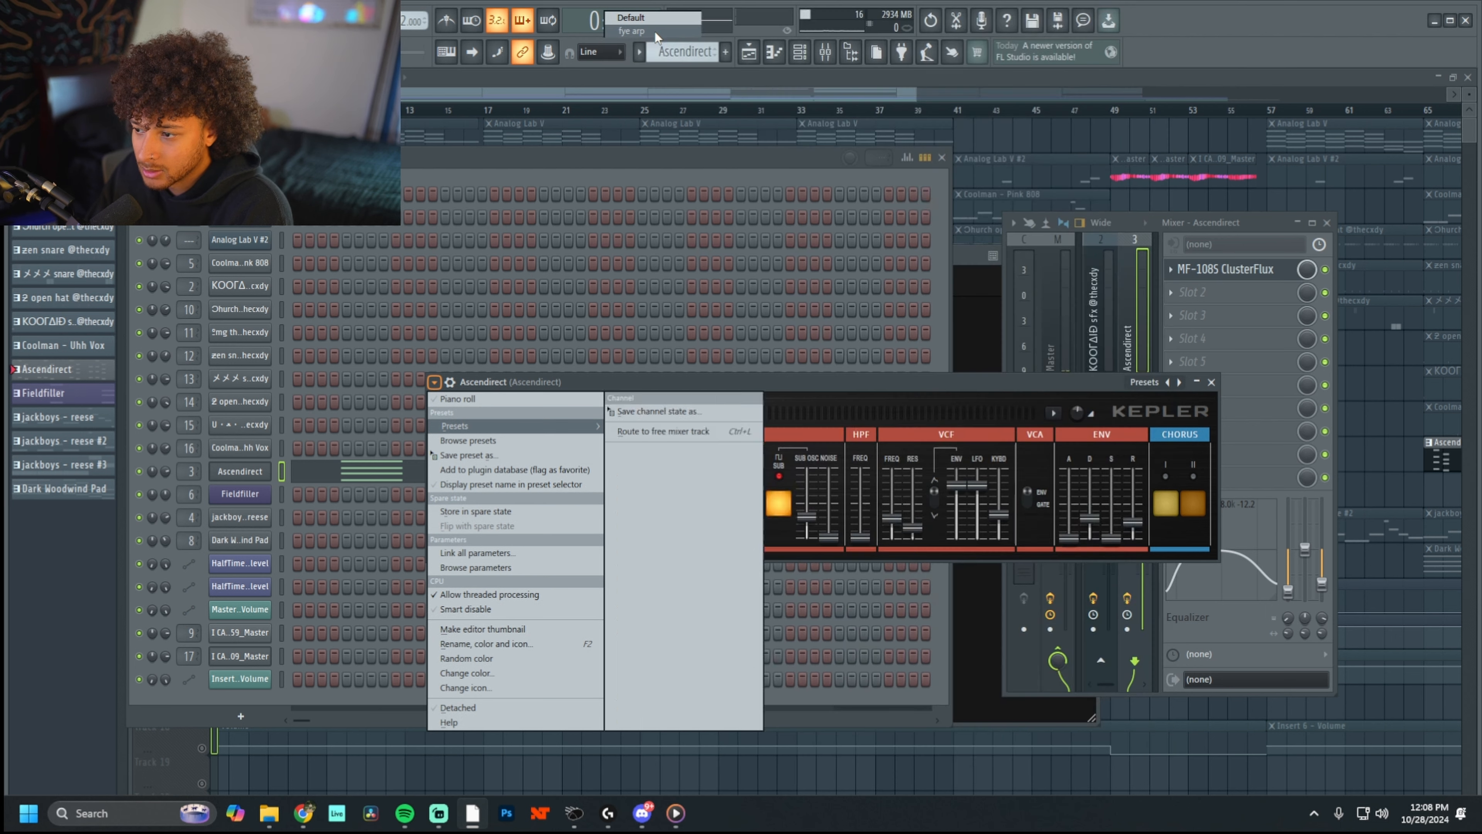
left_click(656, 33)
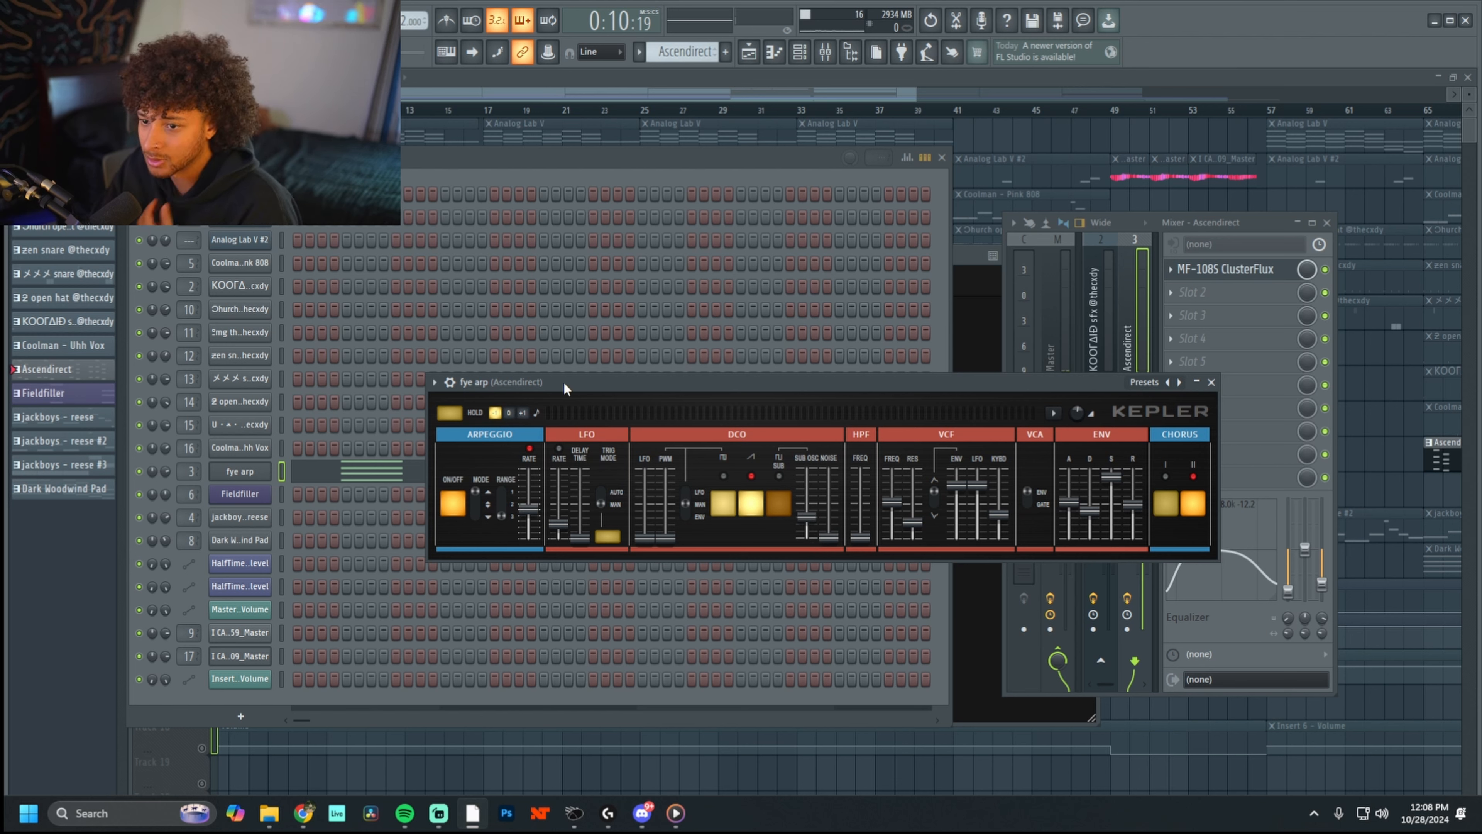
- Move the Kepler window below its channel row, reload the Ascendirect preset and play its pattern in the piano roll
left_click_drag(564, 389, 562, 482)
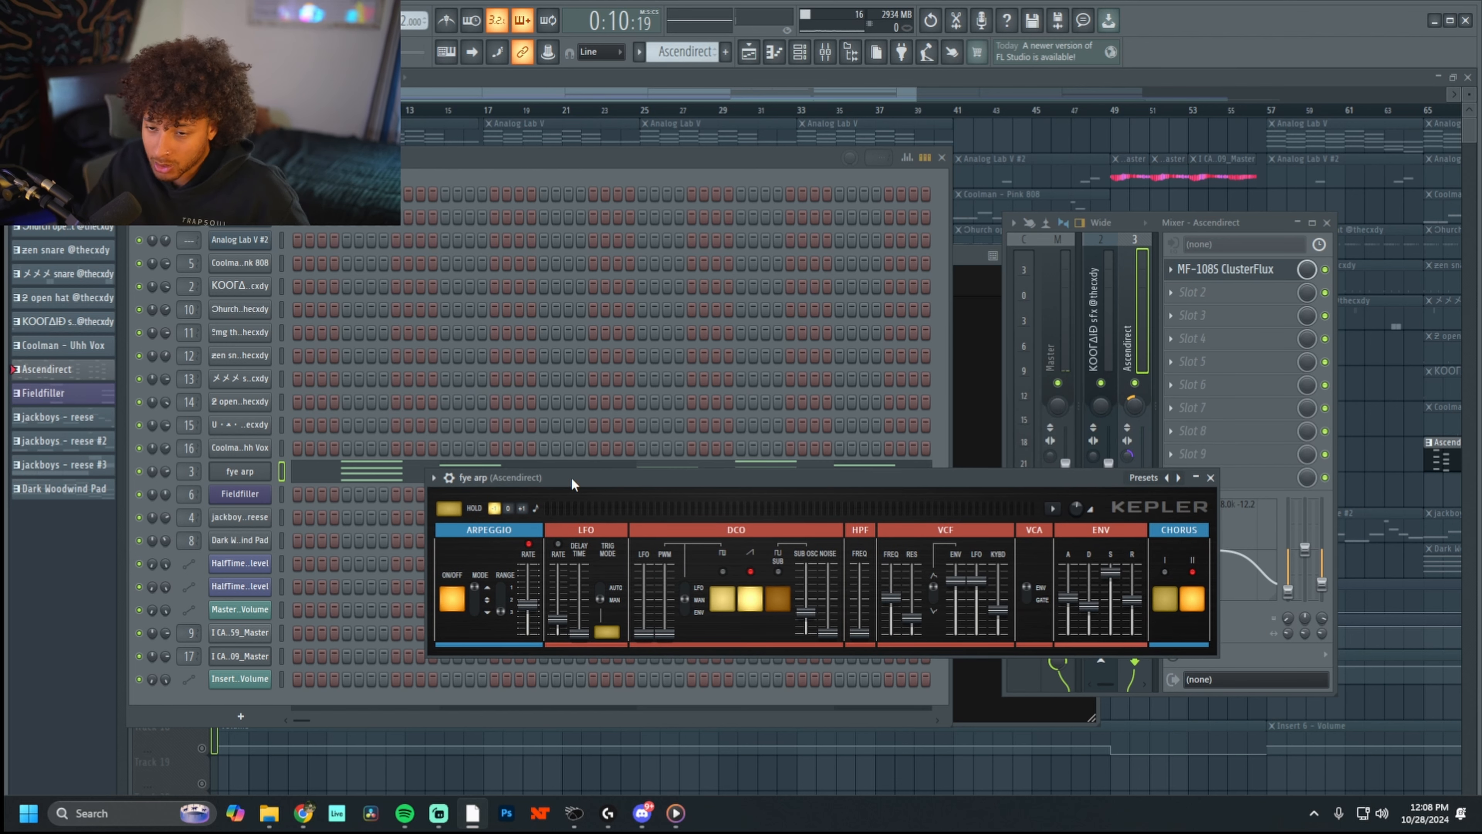
left_click(447, 477)
mouse_move(513, 477)
left_click(660, 61)
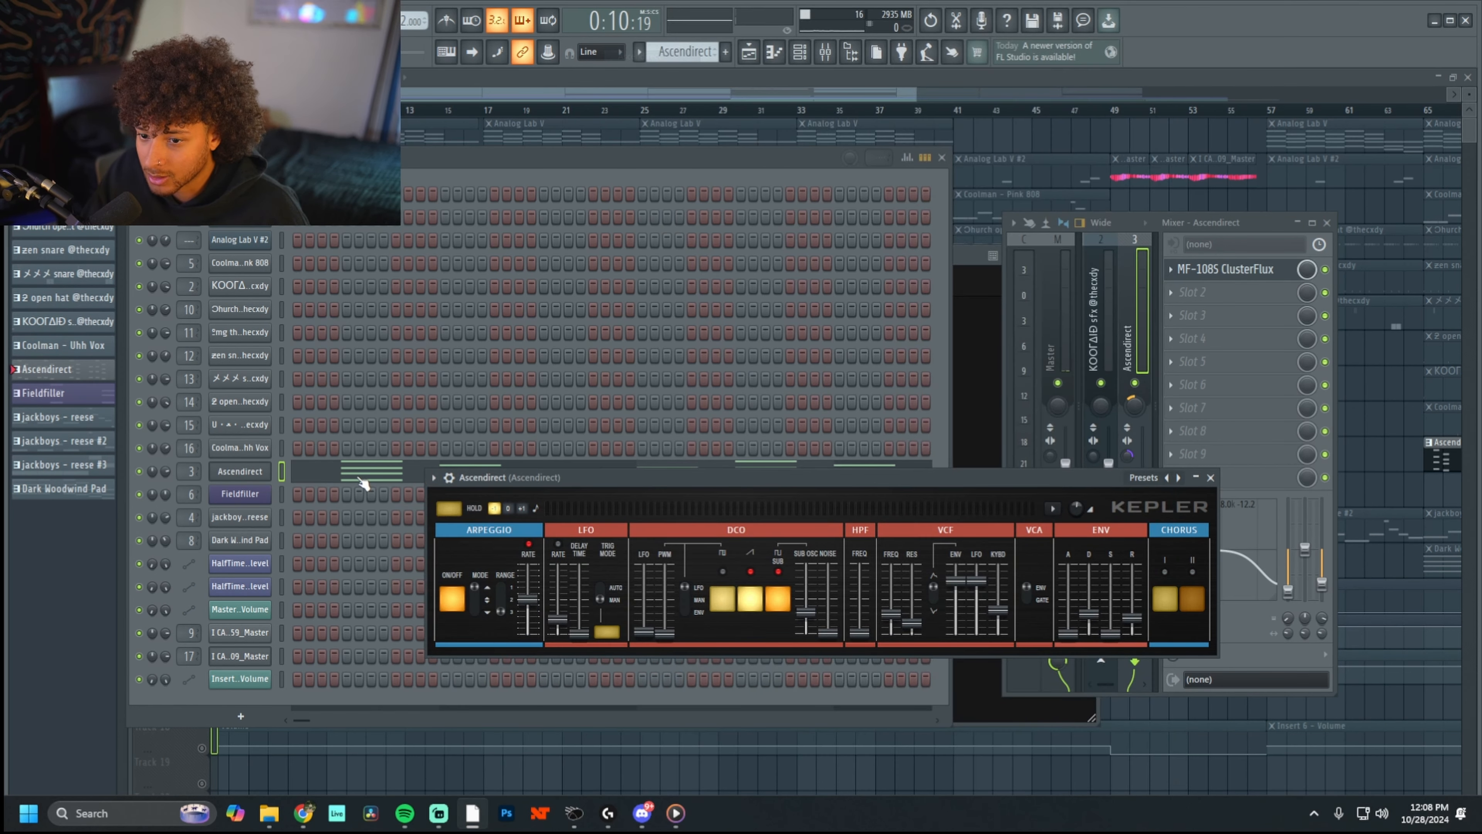
left_click(357, 476)
key("space")
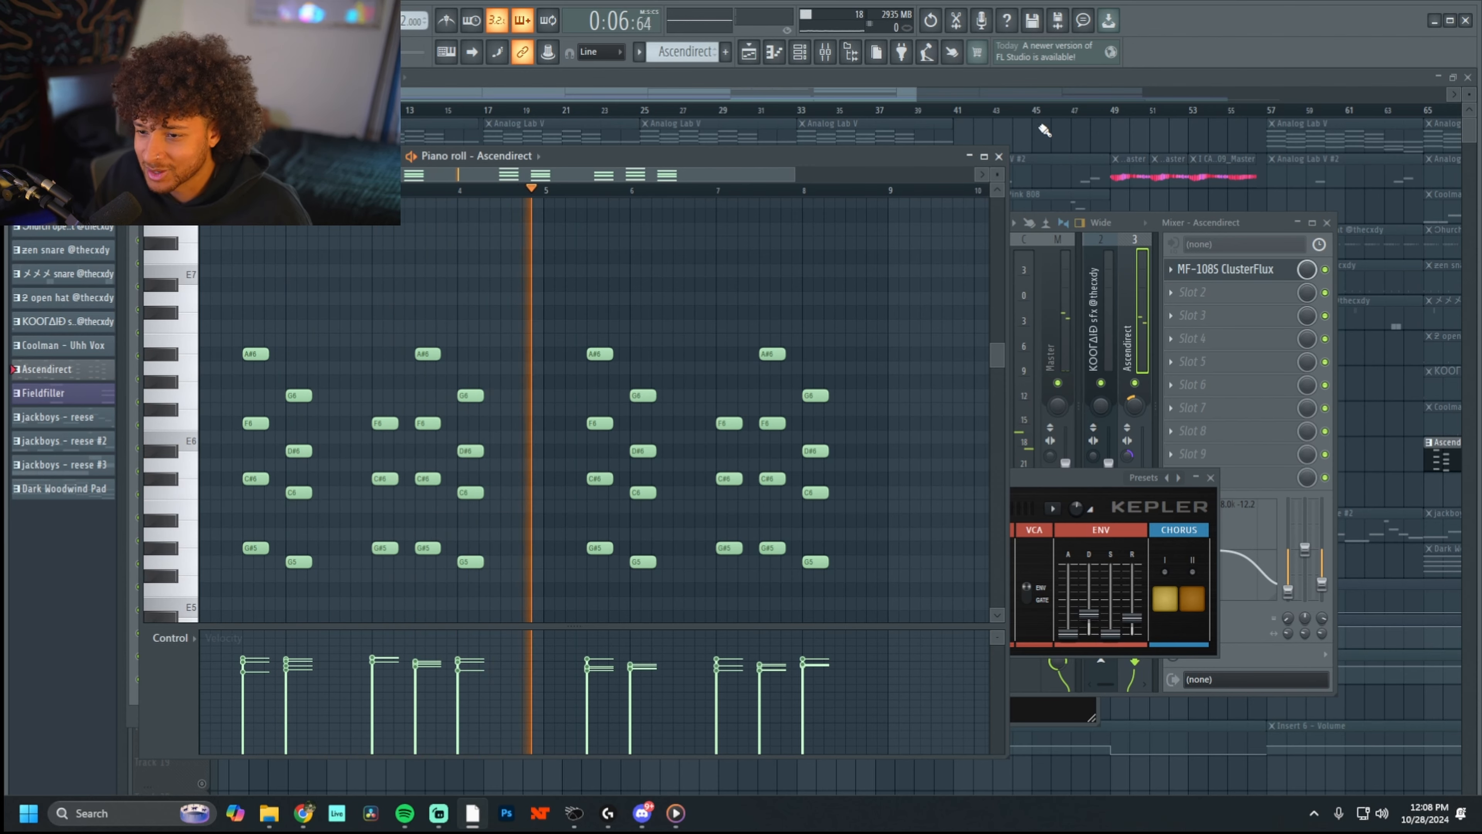
key("space")
- Unsolo Track 10 in the playlist and play the full arrangement from bar 17
left_click(1019, 79)
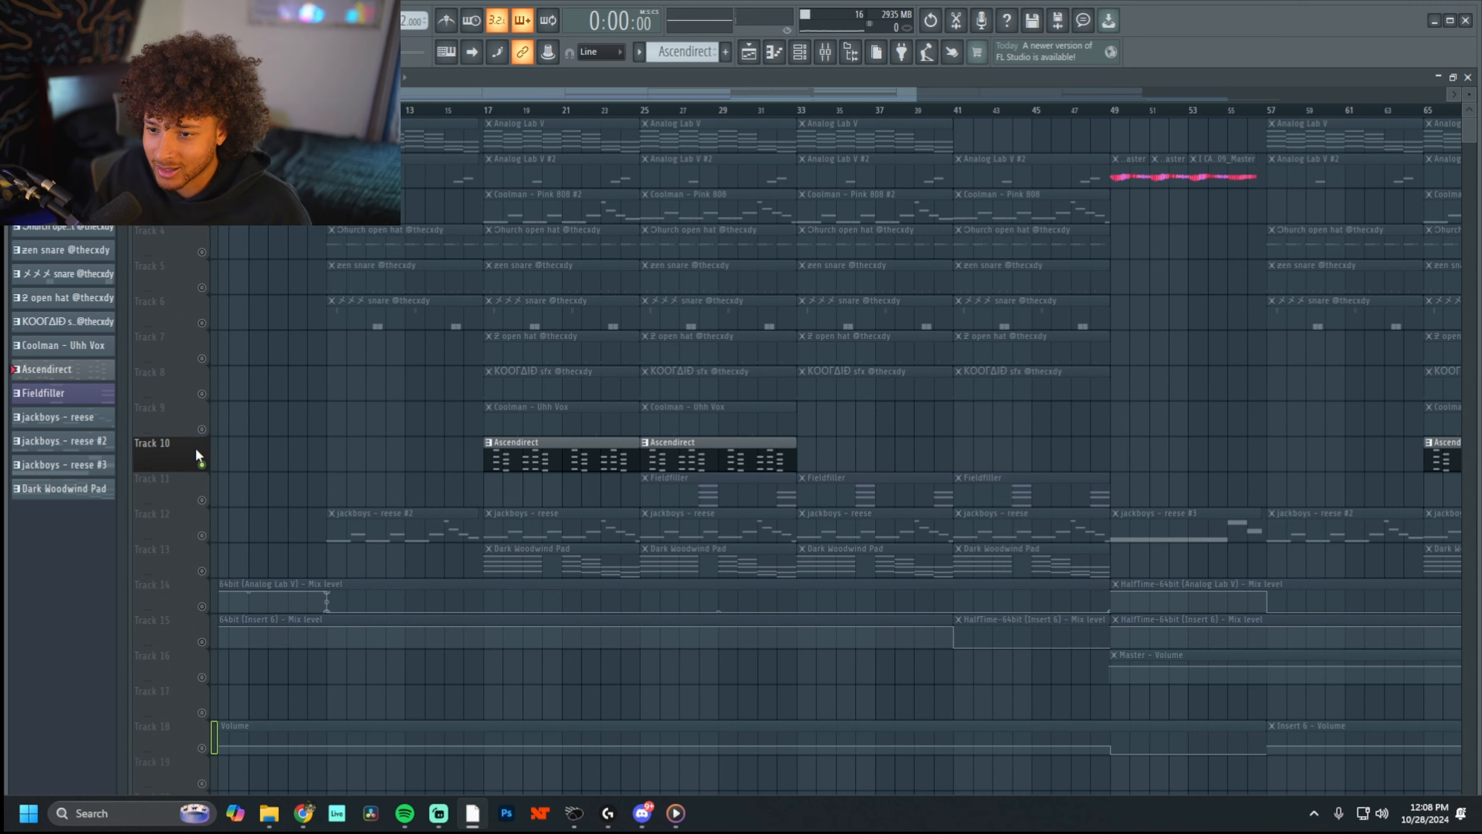
scroll(242, 540, "up", 2)
right_click(202, 465)
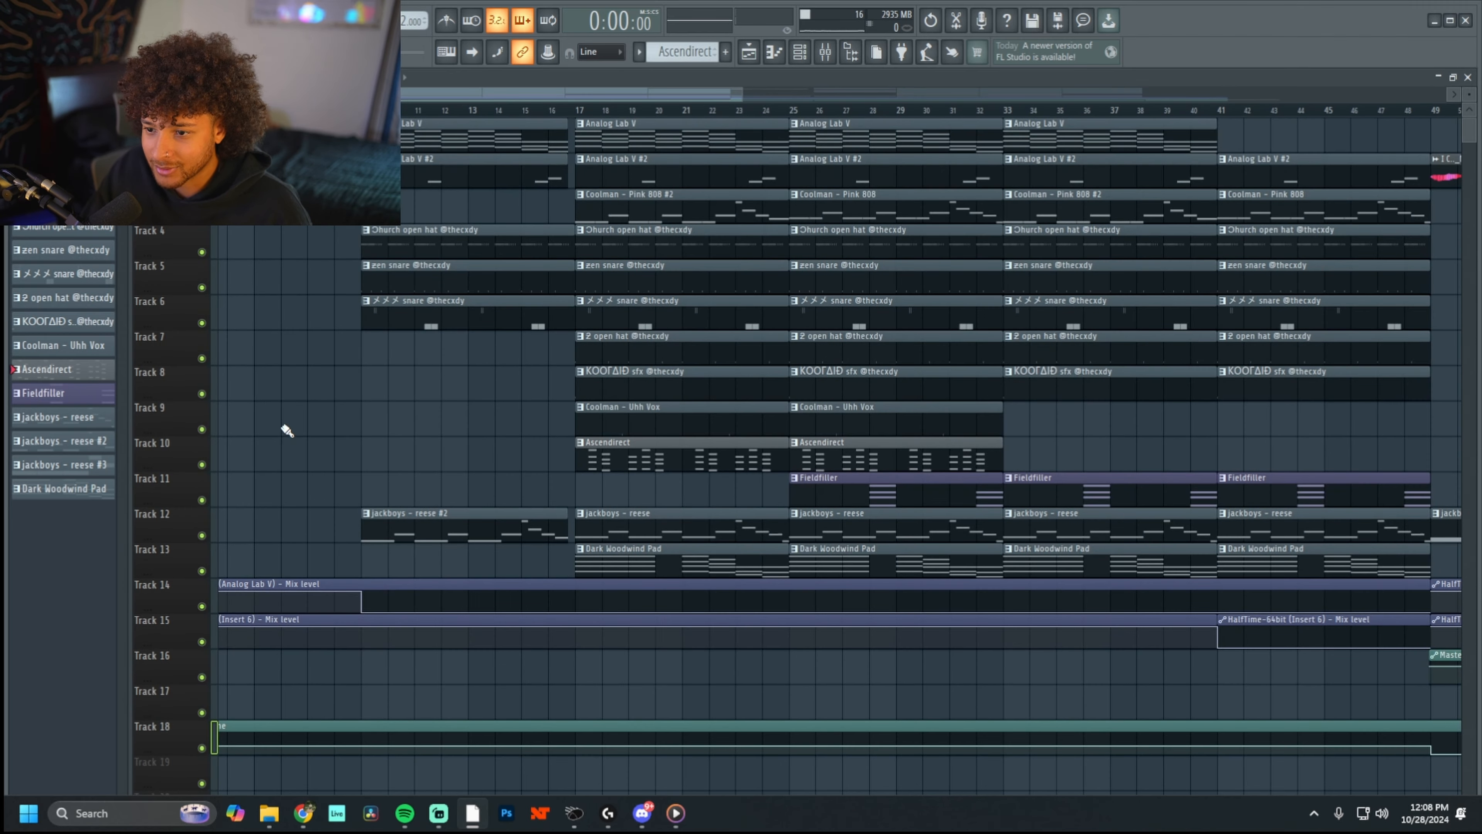
left_click(575, 110)
key("space")
key("space")
- Solo the Ascendirect track and enable the Dark Woodwind Pad track alongside it
right_click(202, 466)
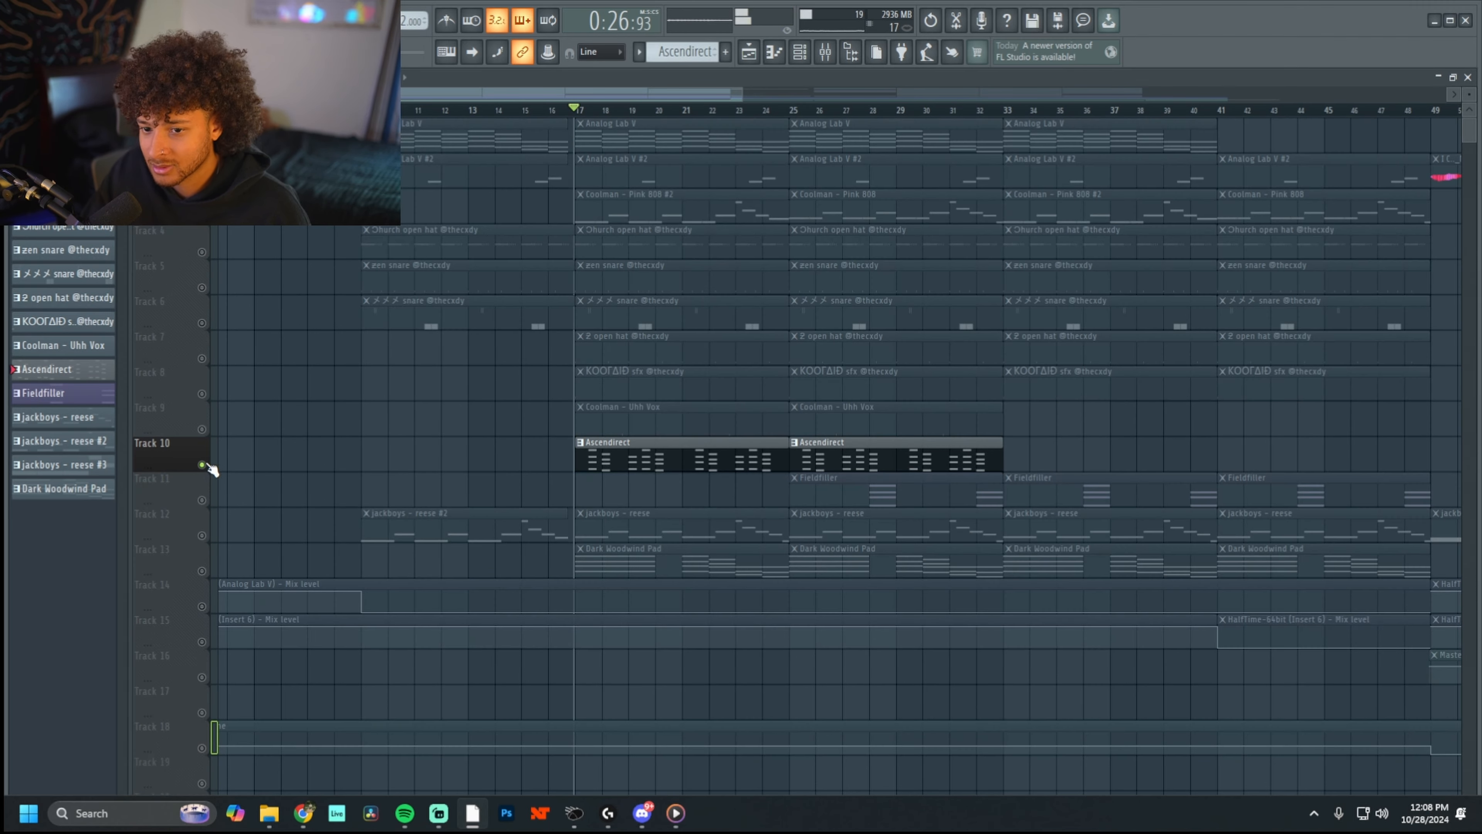
left_click(201, 571)
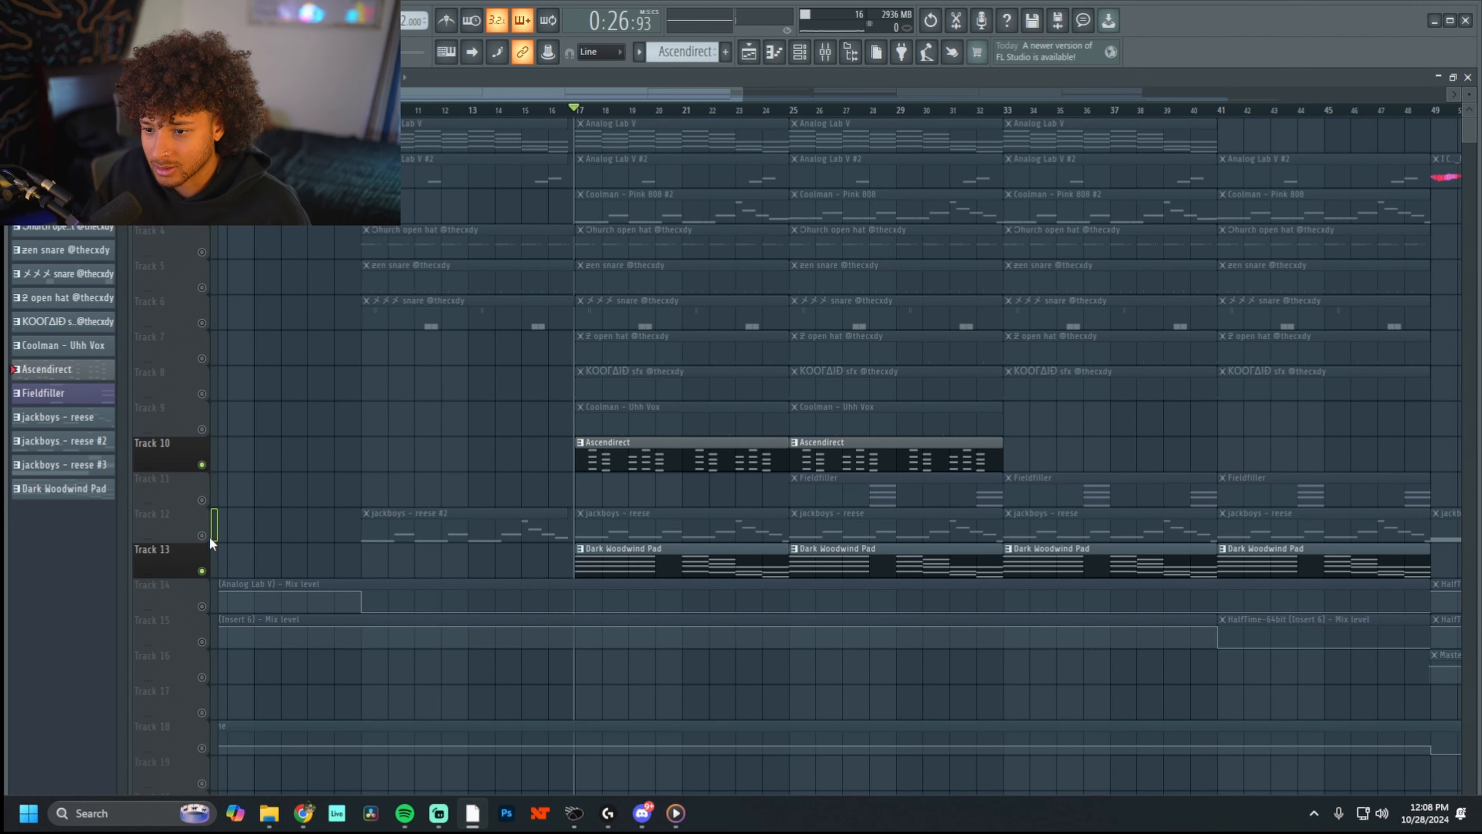
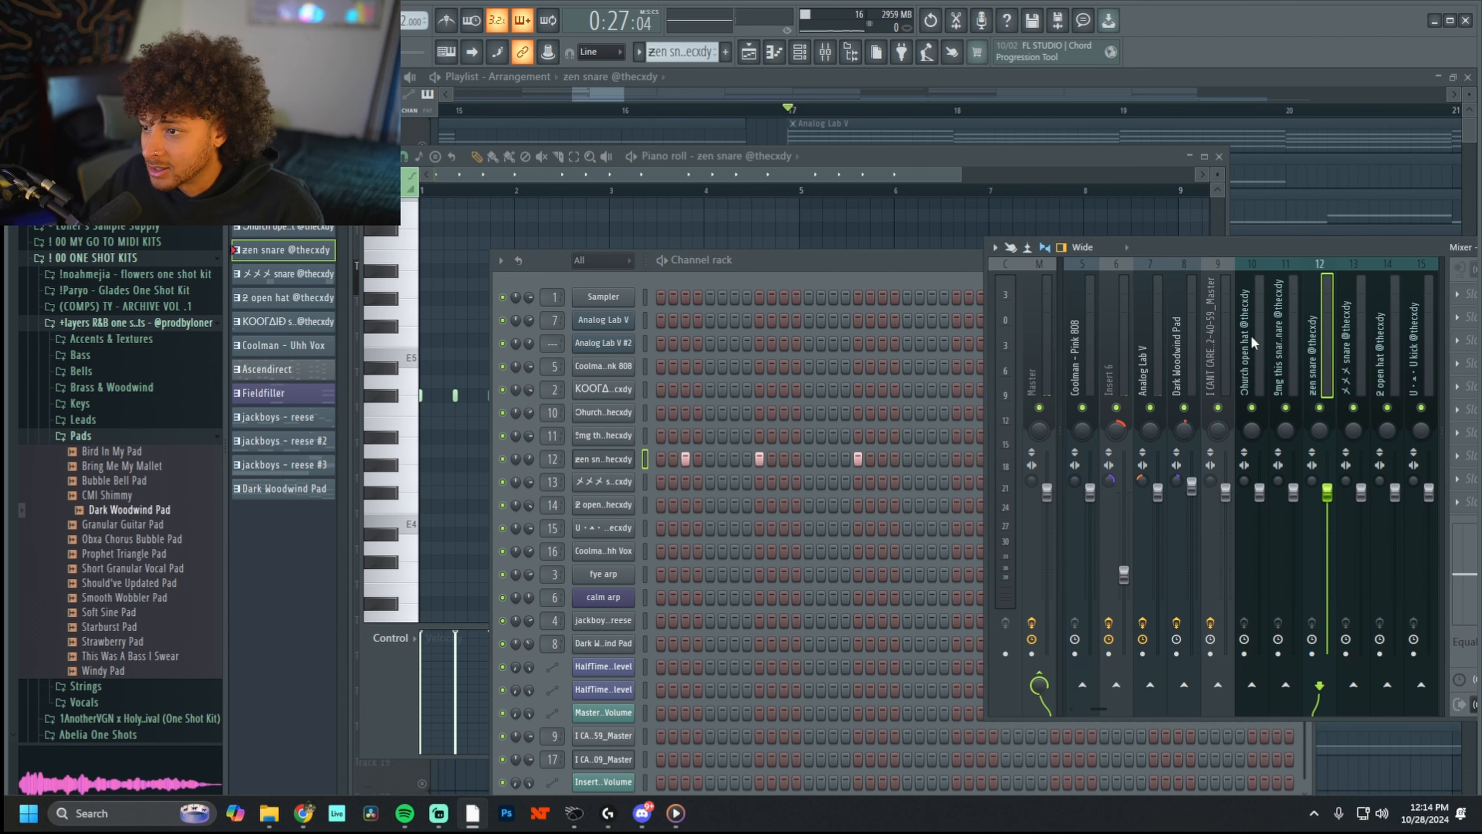
- Close the open windows and play the Pink 808, Church open hat and zen snare tracks from bar 17 with jackboys - reese muted
left_click_drag(1350, 251, 1160, 246)
key("F12")
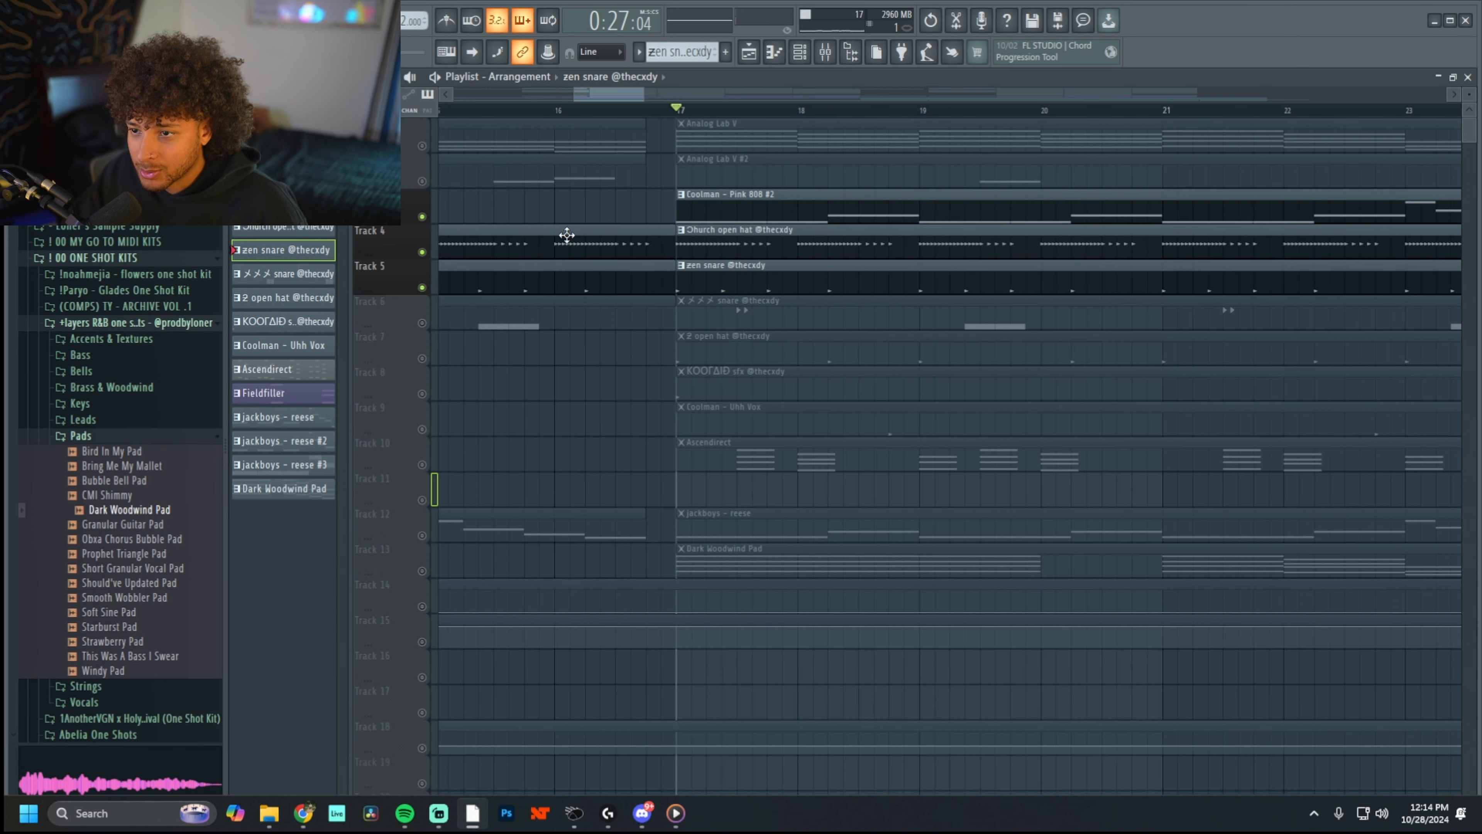
key("space")
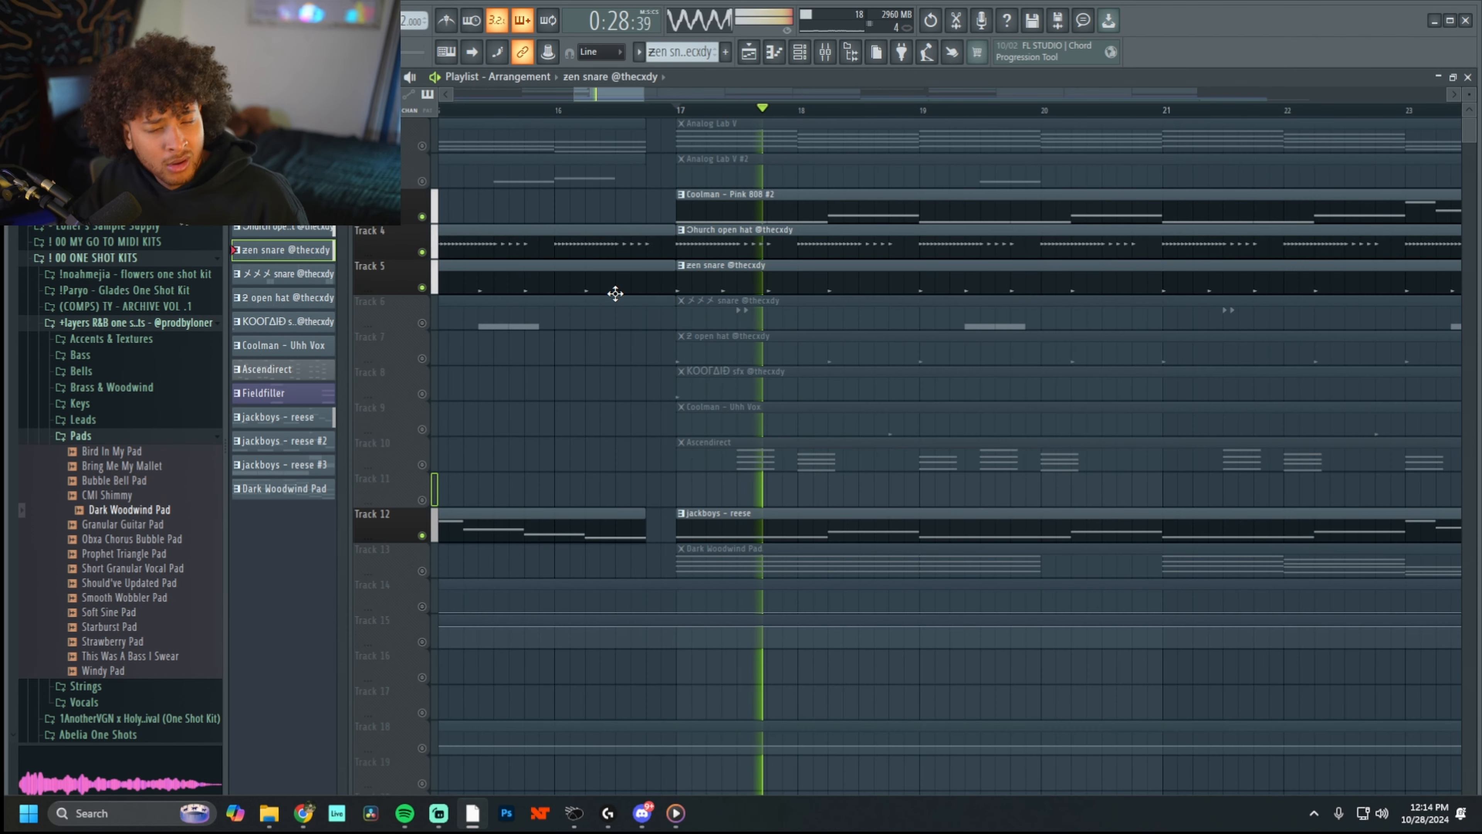
scroll(612, 293, "down", 3)
left_click(422, 536)
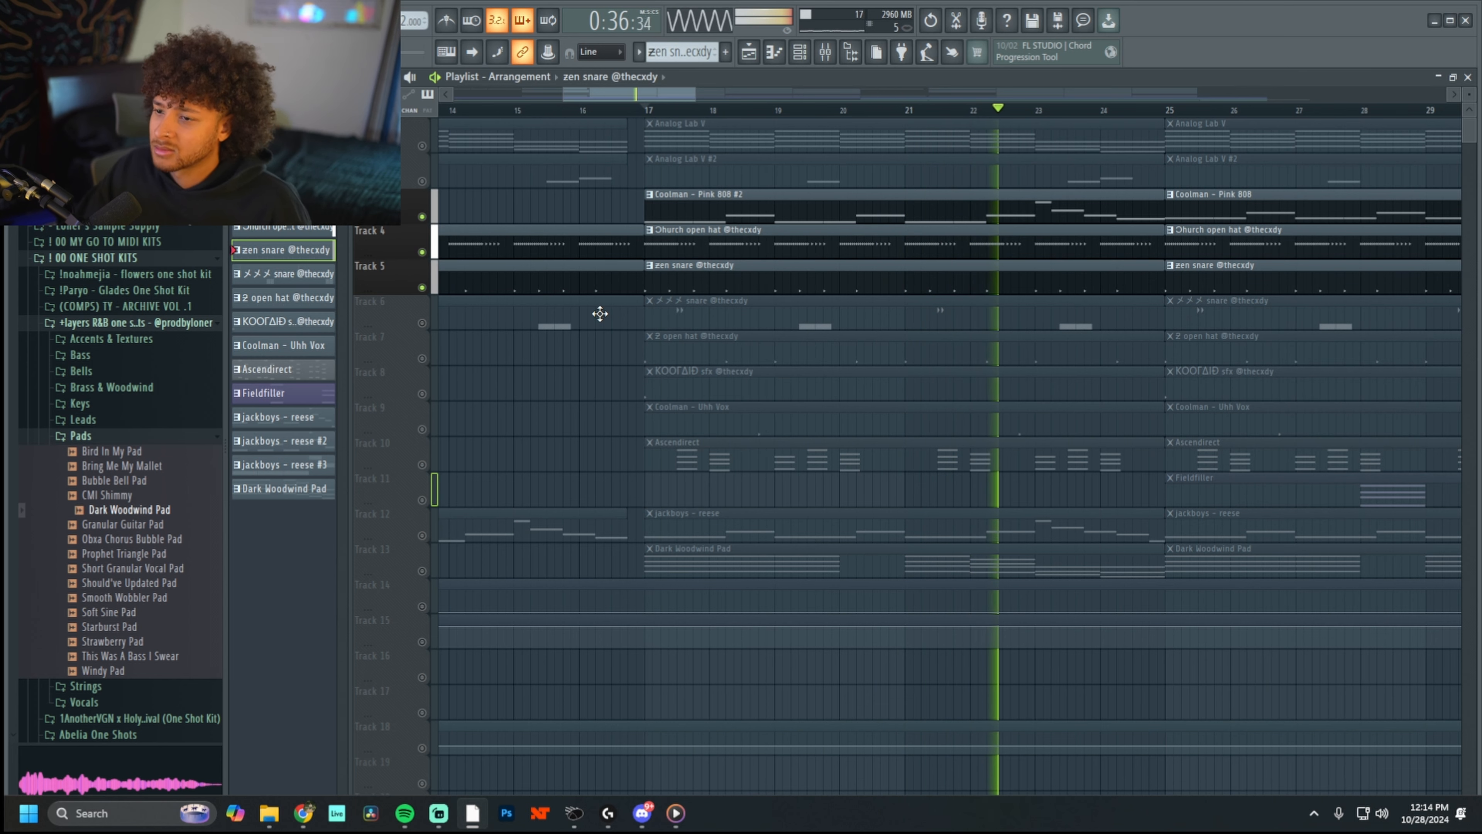
key("space")
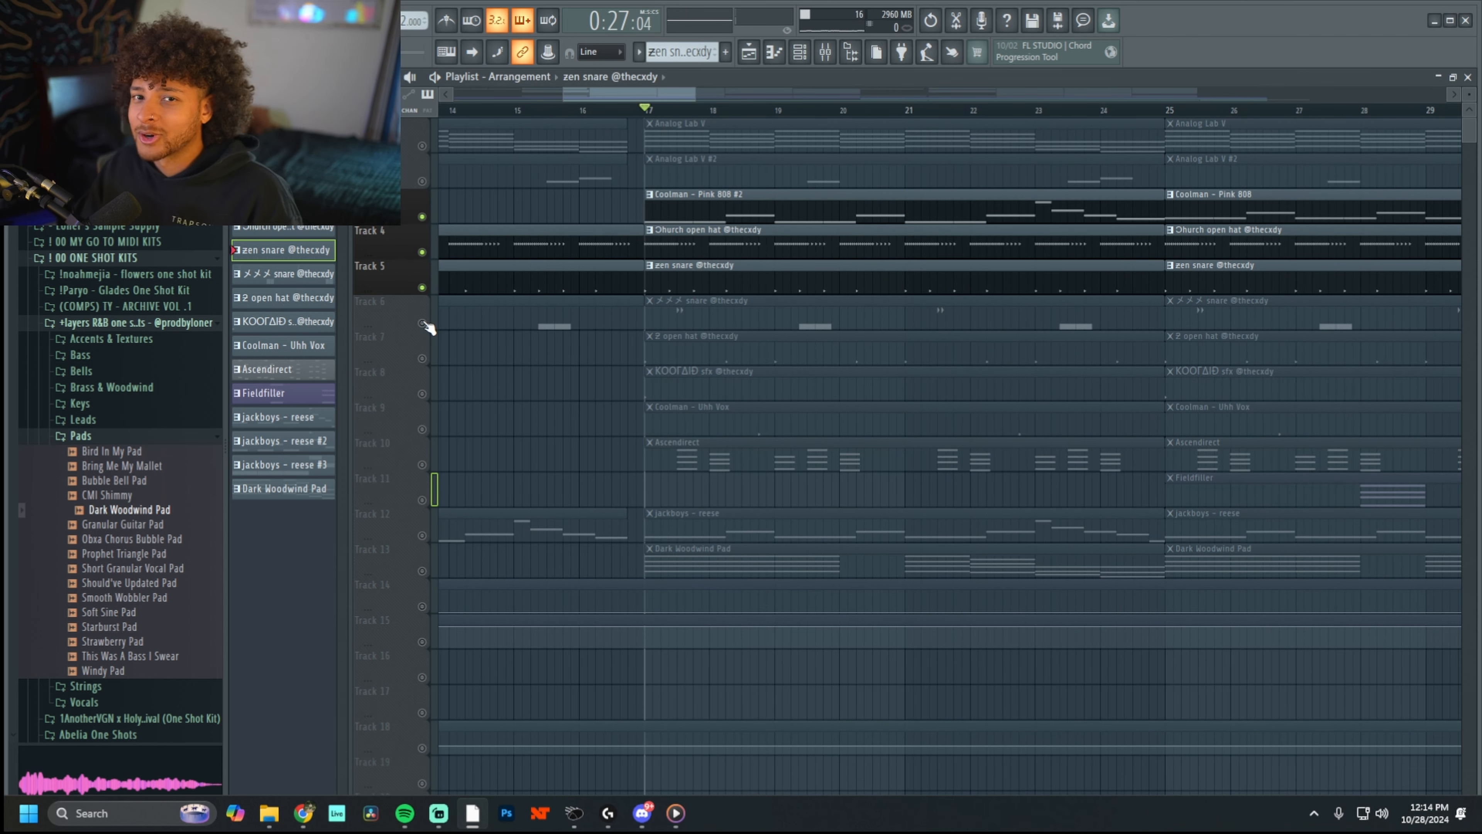
- Solo the snare on Track 6 and inspect its sample in the channel's Sampler settings
right_click(422, 322)
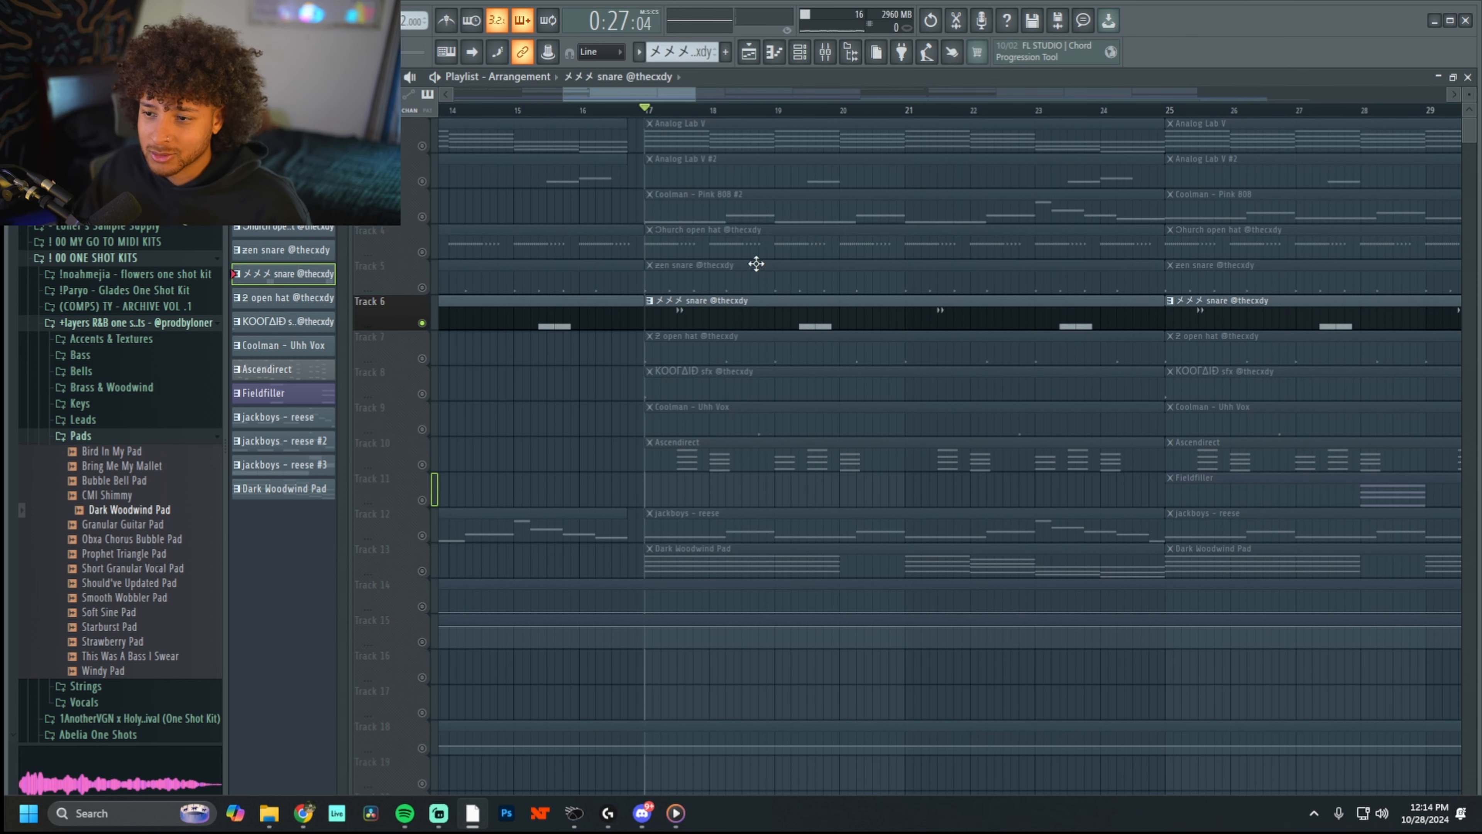
left_click(806, 51)
left_click(601, 483)
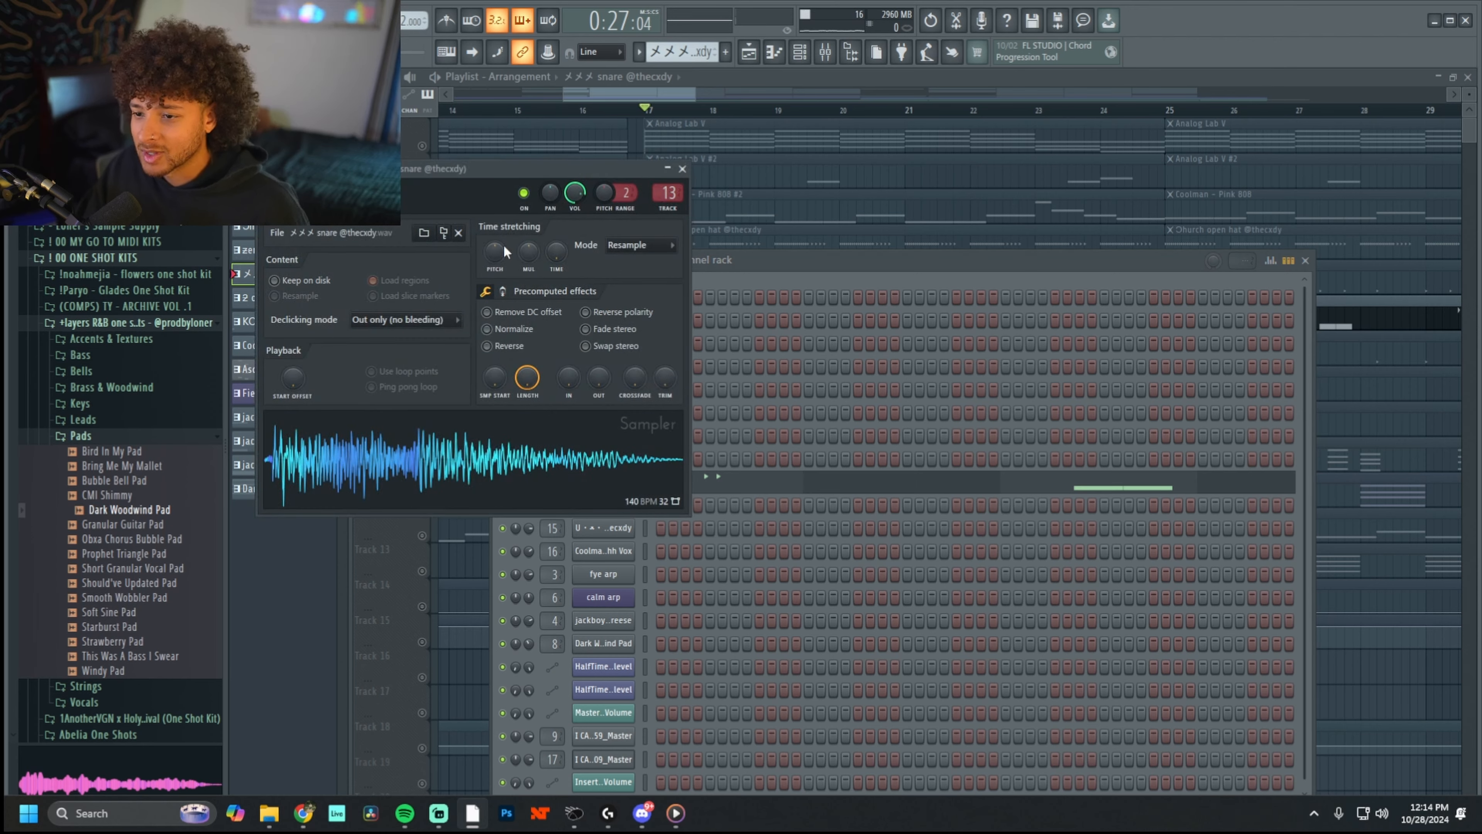
left_click(424, 233)
left_click(1135, 288)
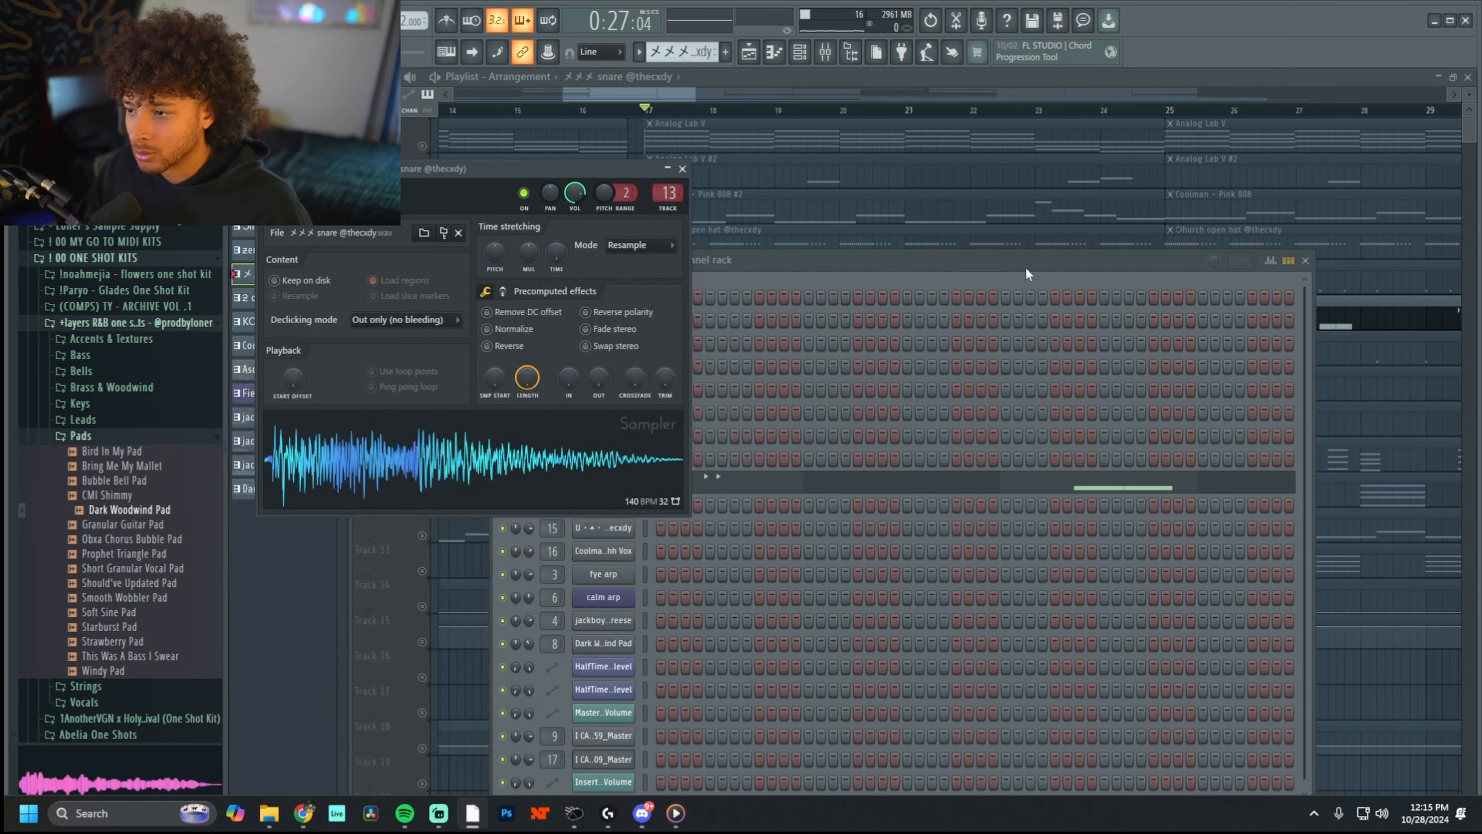
left_click(1025, 266)
left_click(617, 482)
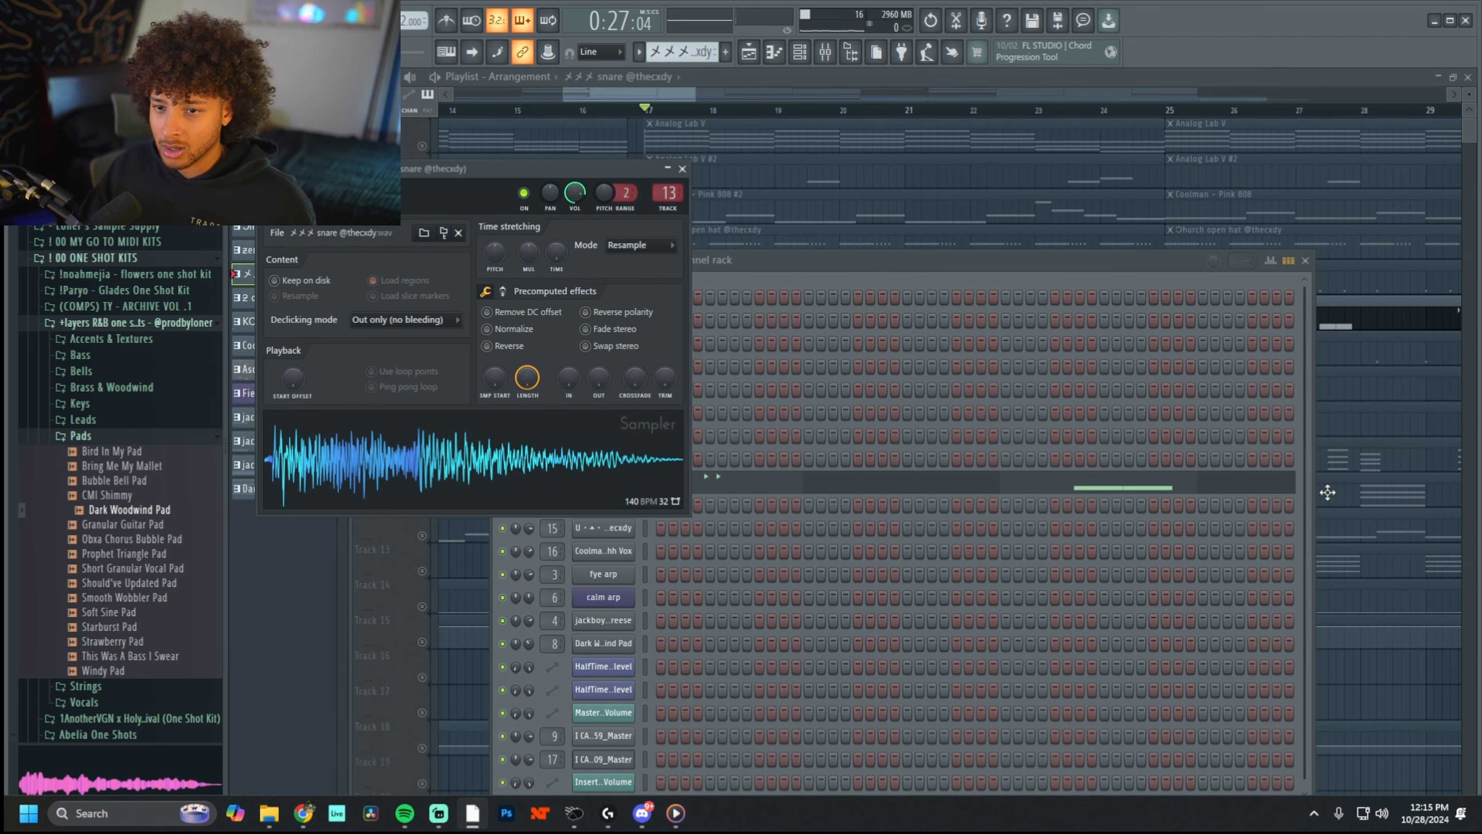
- Return to the playlist, select the Track 6 snare clip and play the soloed snare from bar 17
left_click(1334, 461)
left_click(687, 308)
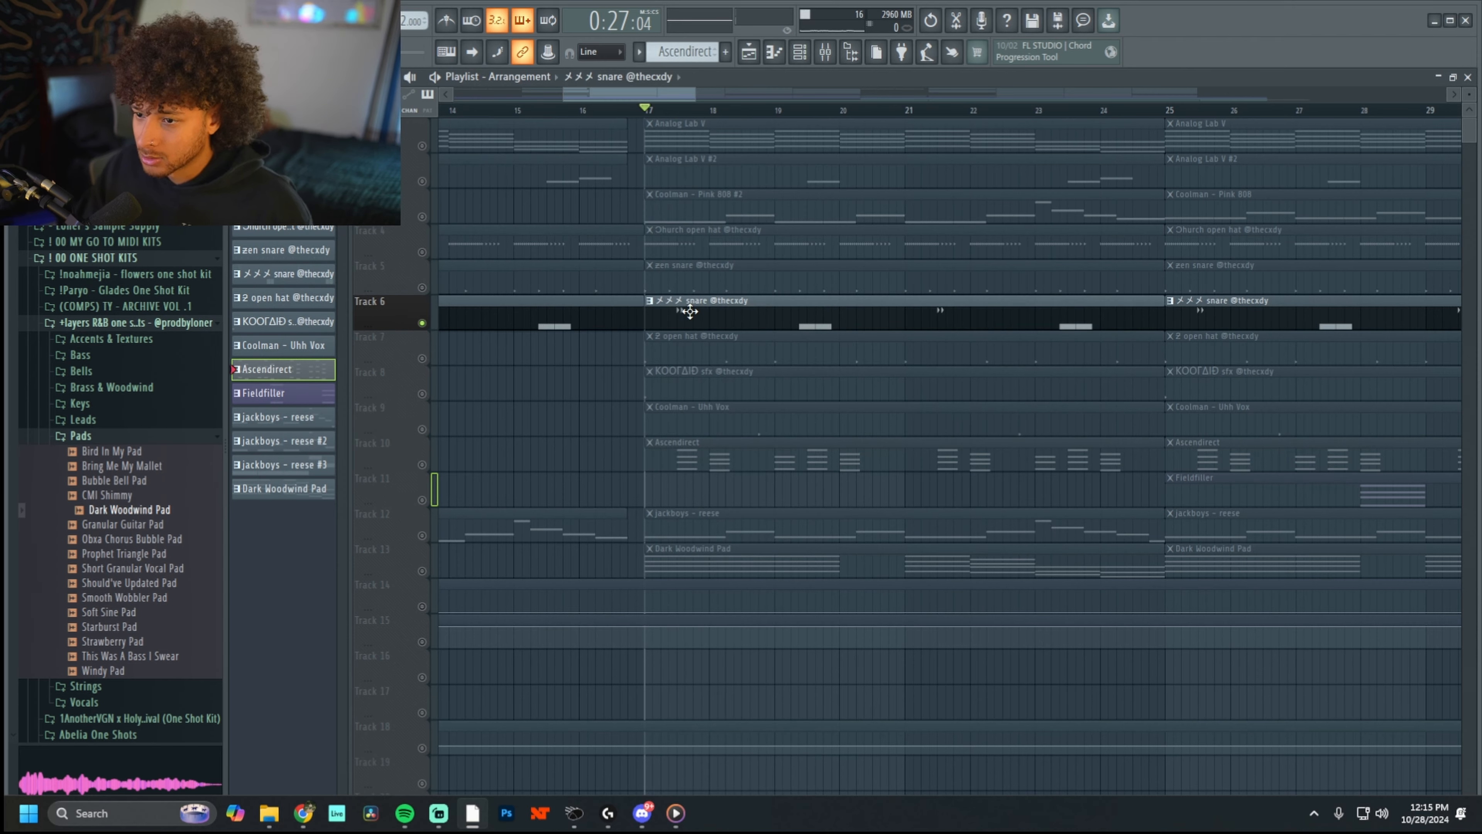
scroll(688, 310, "up", 3)
key("space")
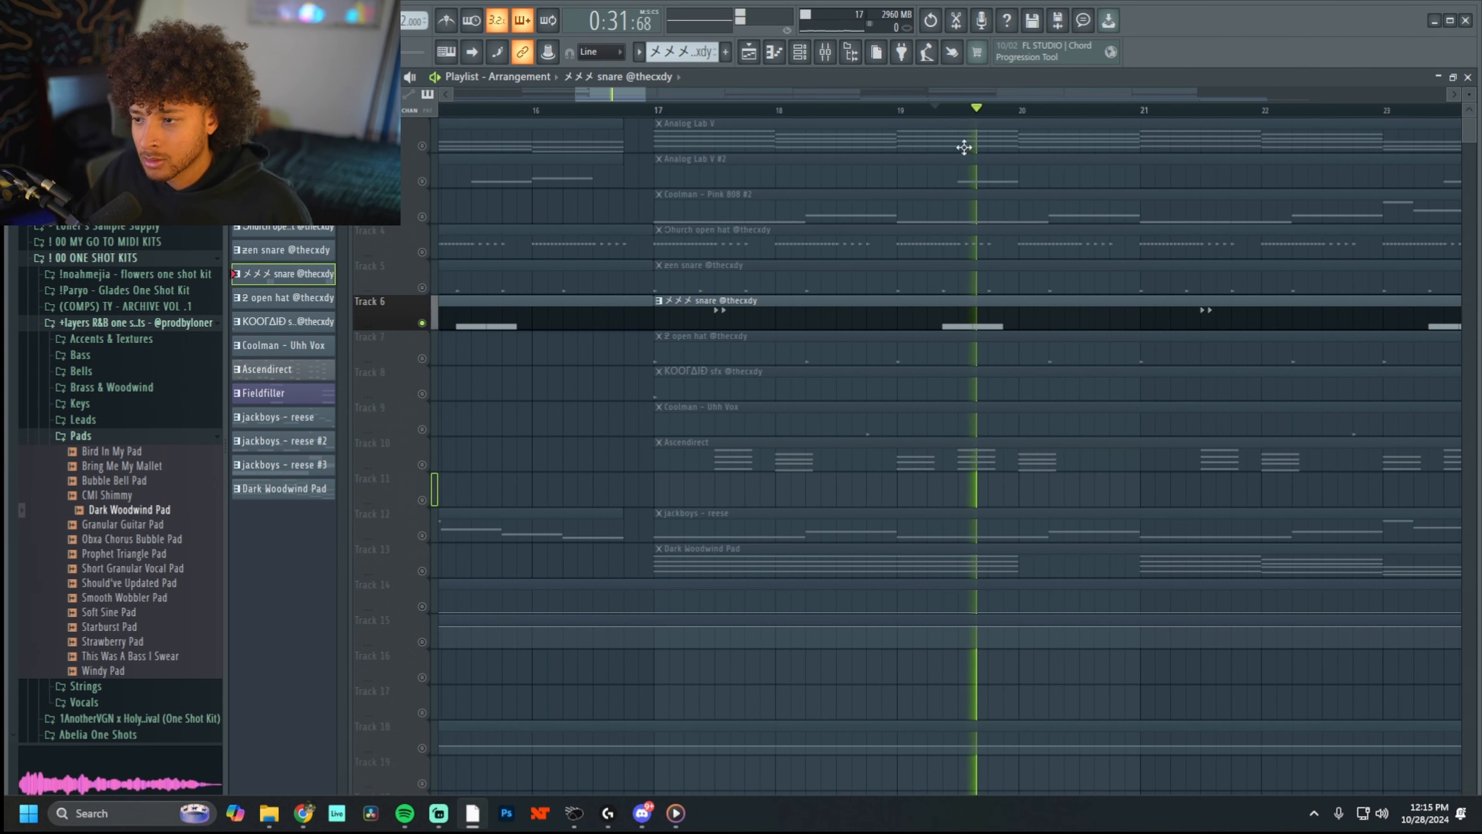
scroll(1053, 249, "down", 2)
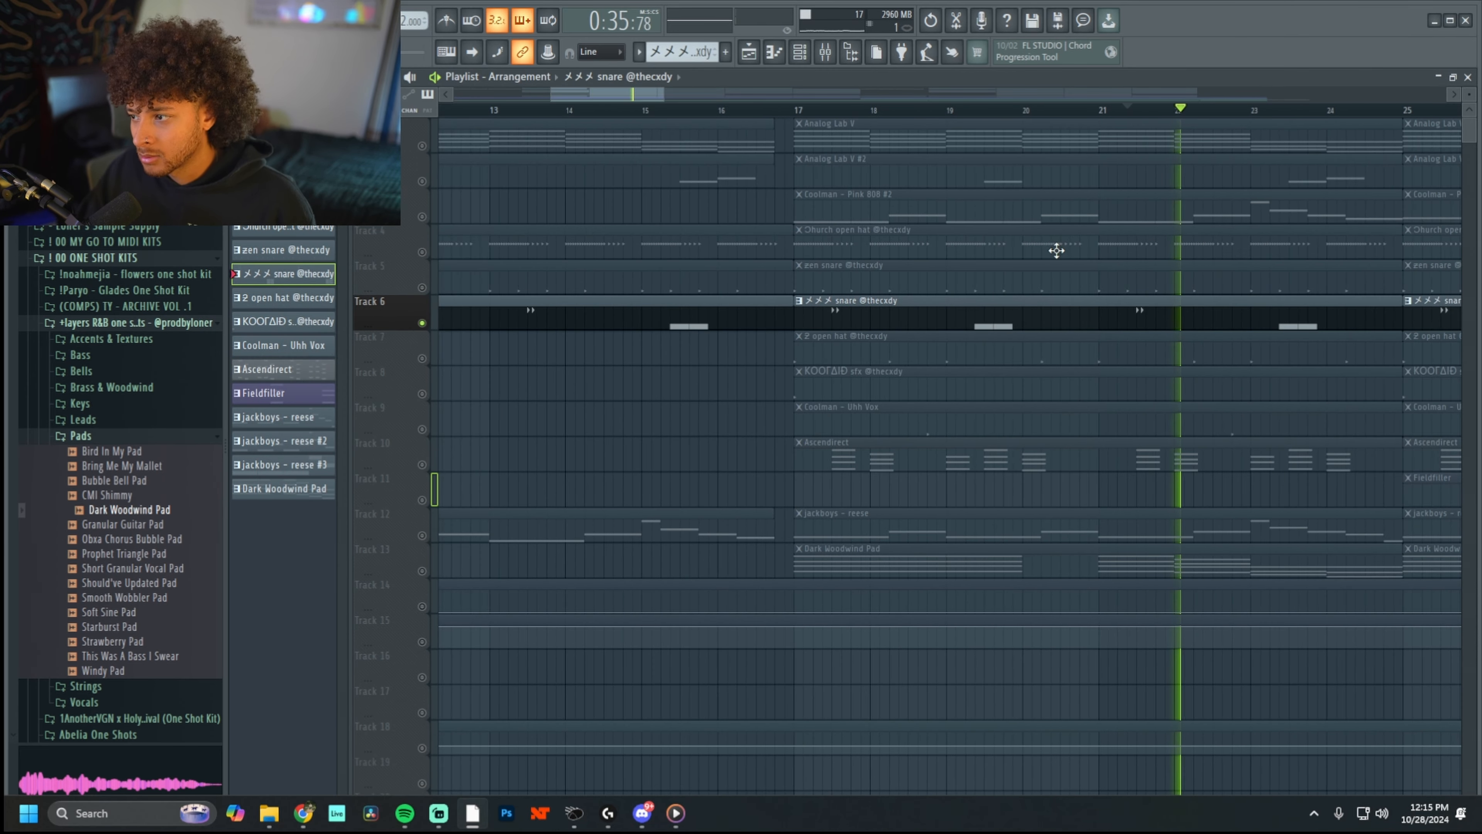
key("space")
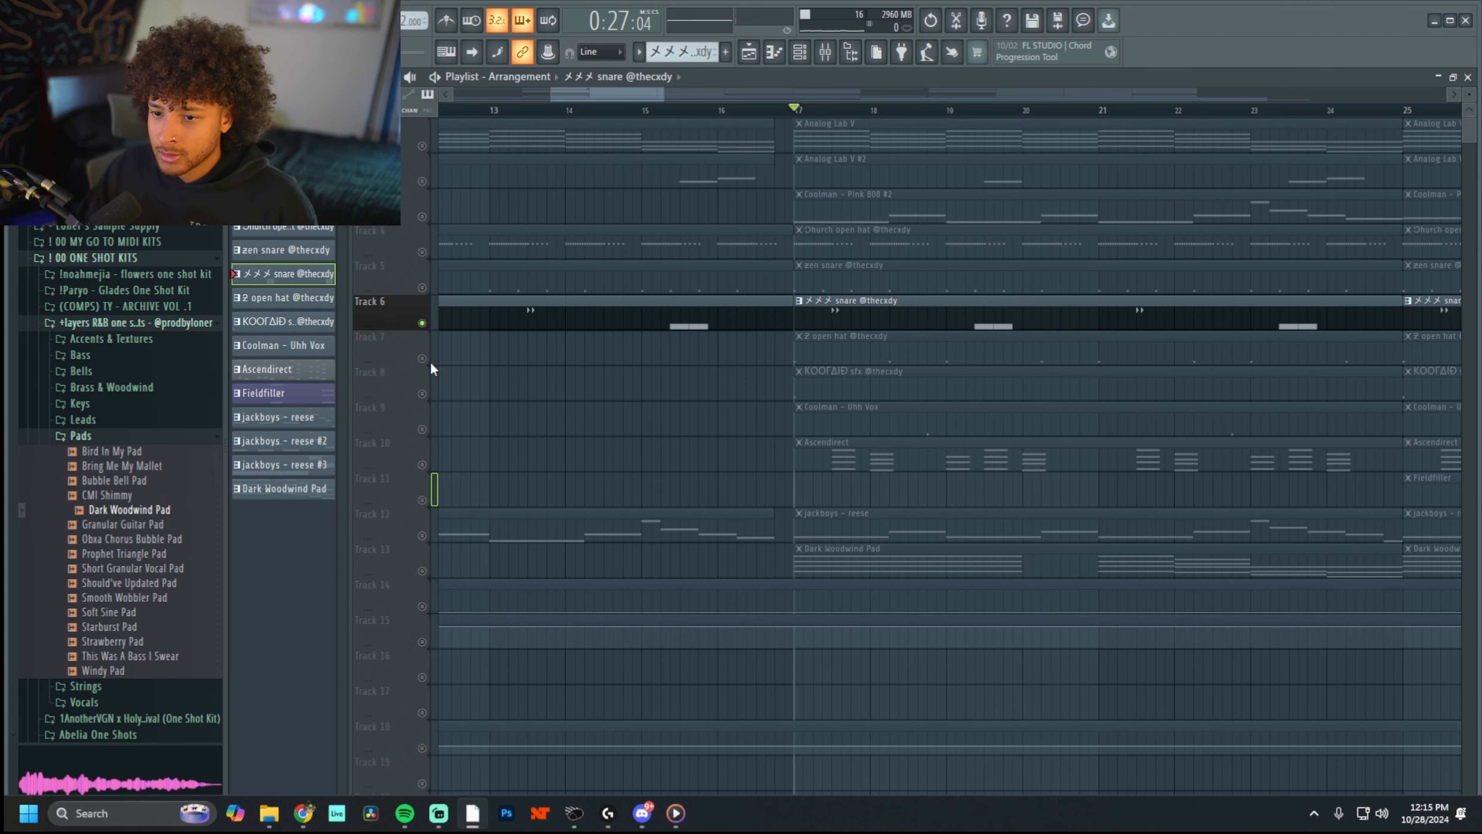
- Enable the open hat on Track 7, select its clip and briefly check it in the channel rack
left_click(872, 350)
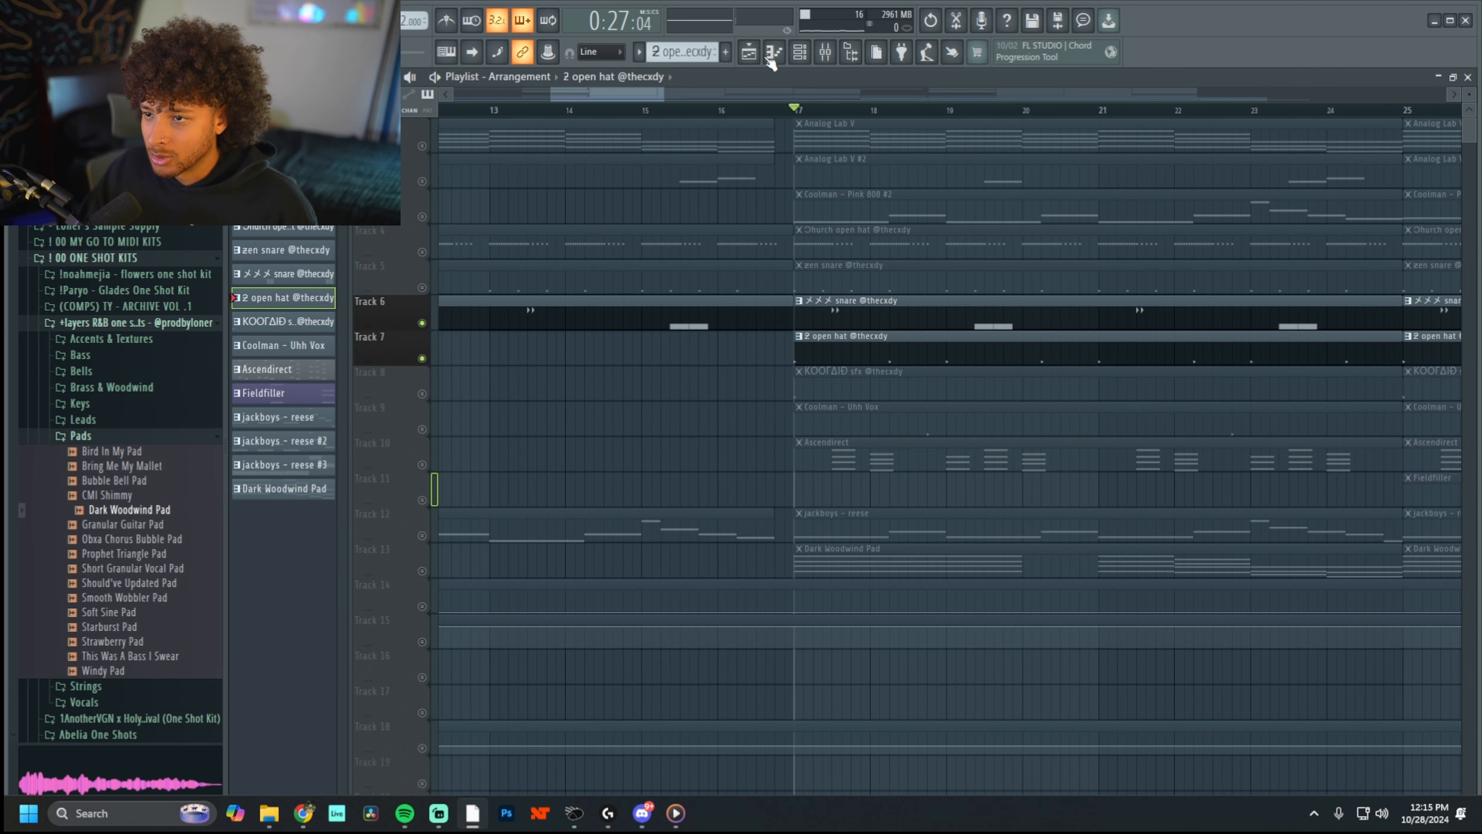
left_click(800, 52)
left_click(801, 52)
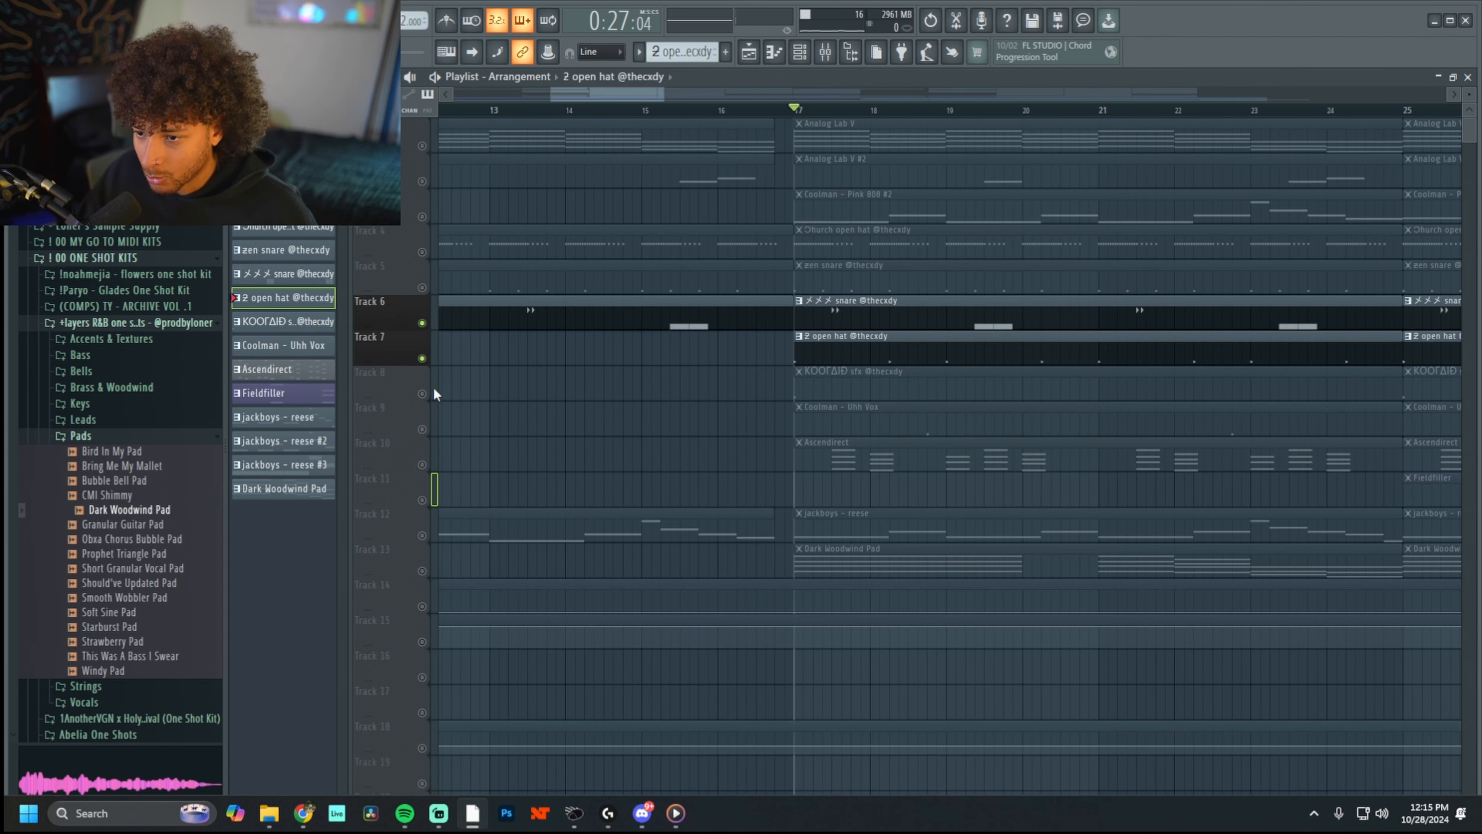
- Examine the Track 7 open hat's notes in the piano roll, play the pattern and return to the playlist
left_click(422, 393)
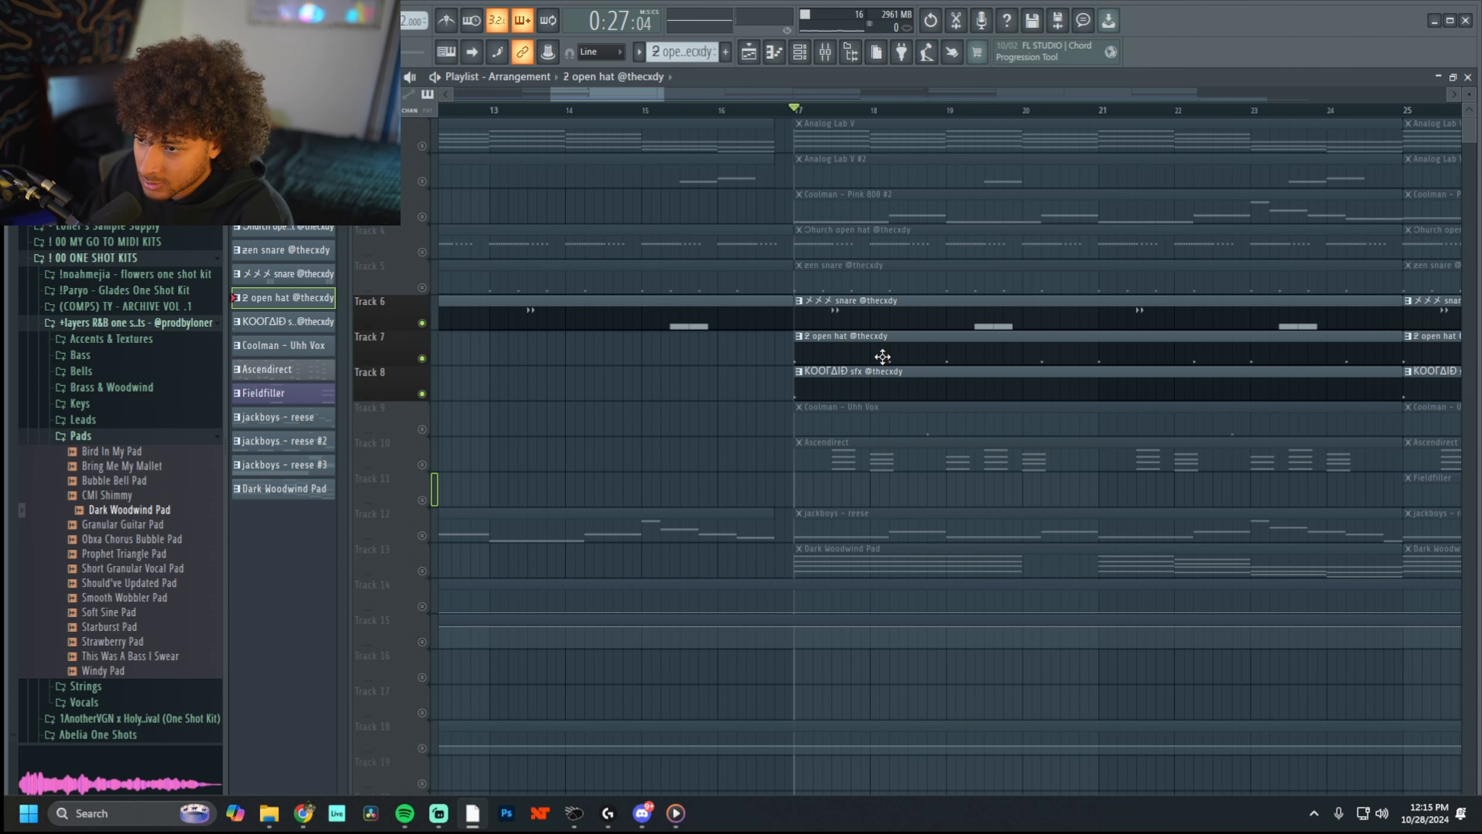
left_click(422, 393)
double_click(834, 348)
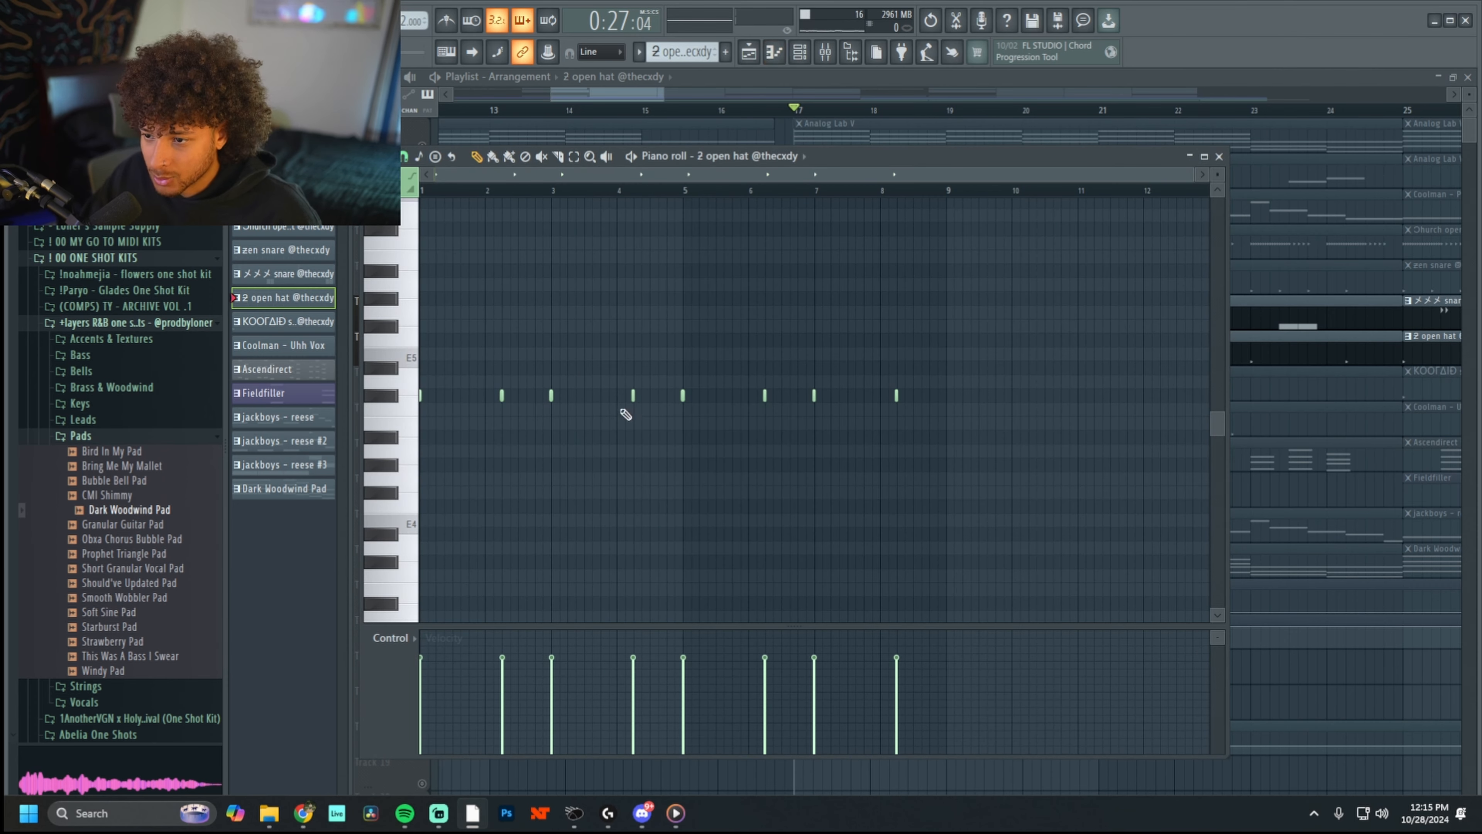
left_click(281, 16)
key("space")
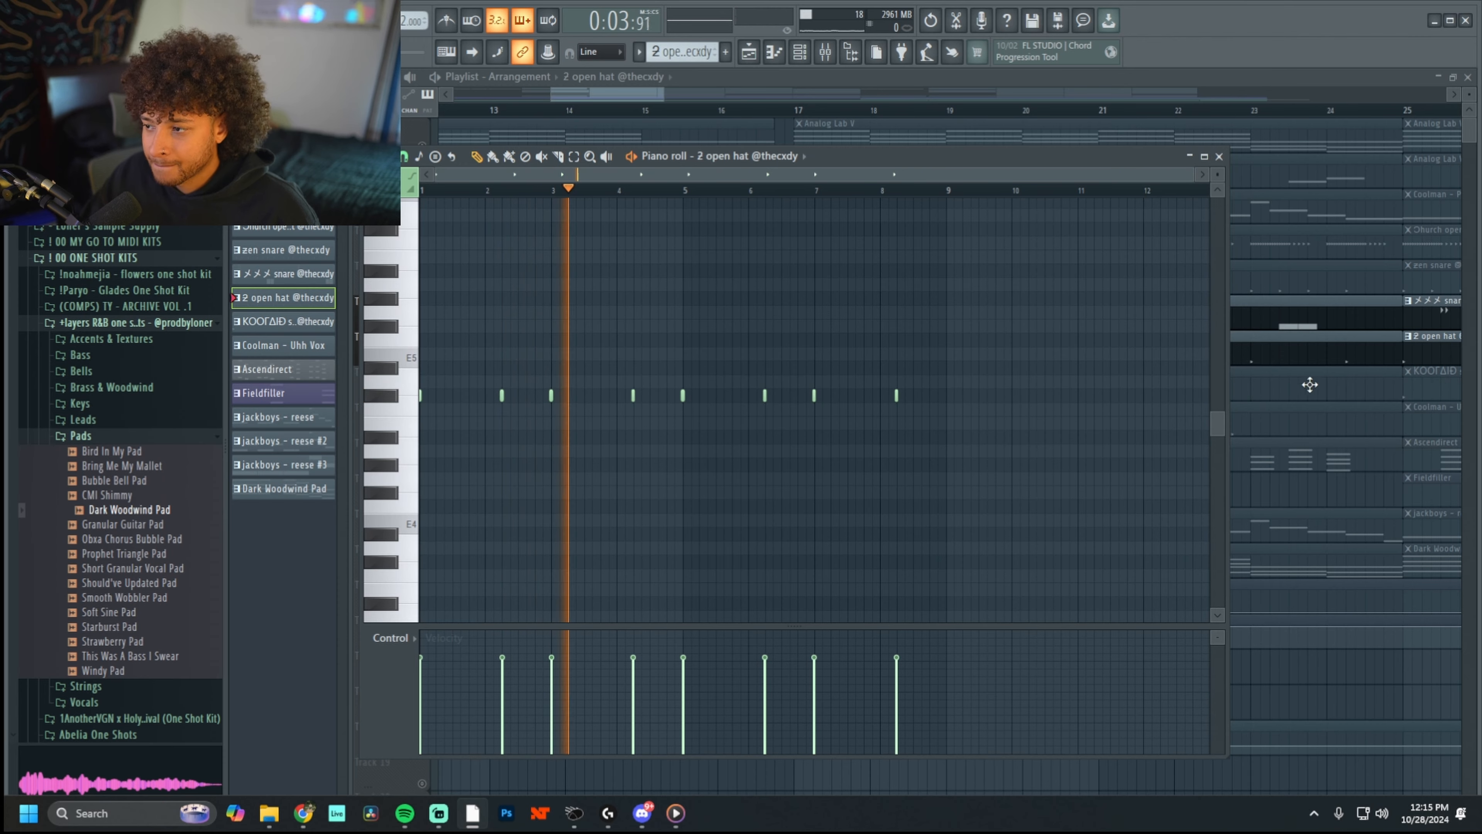
key("space")
left_click(1307, 362)
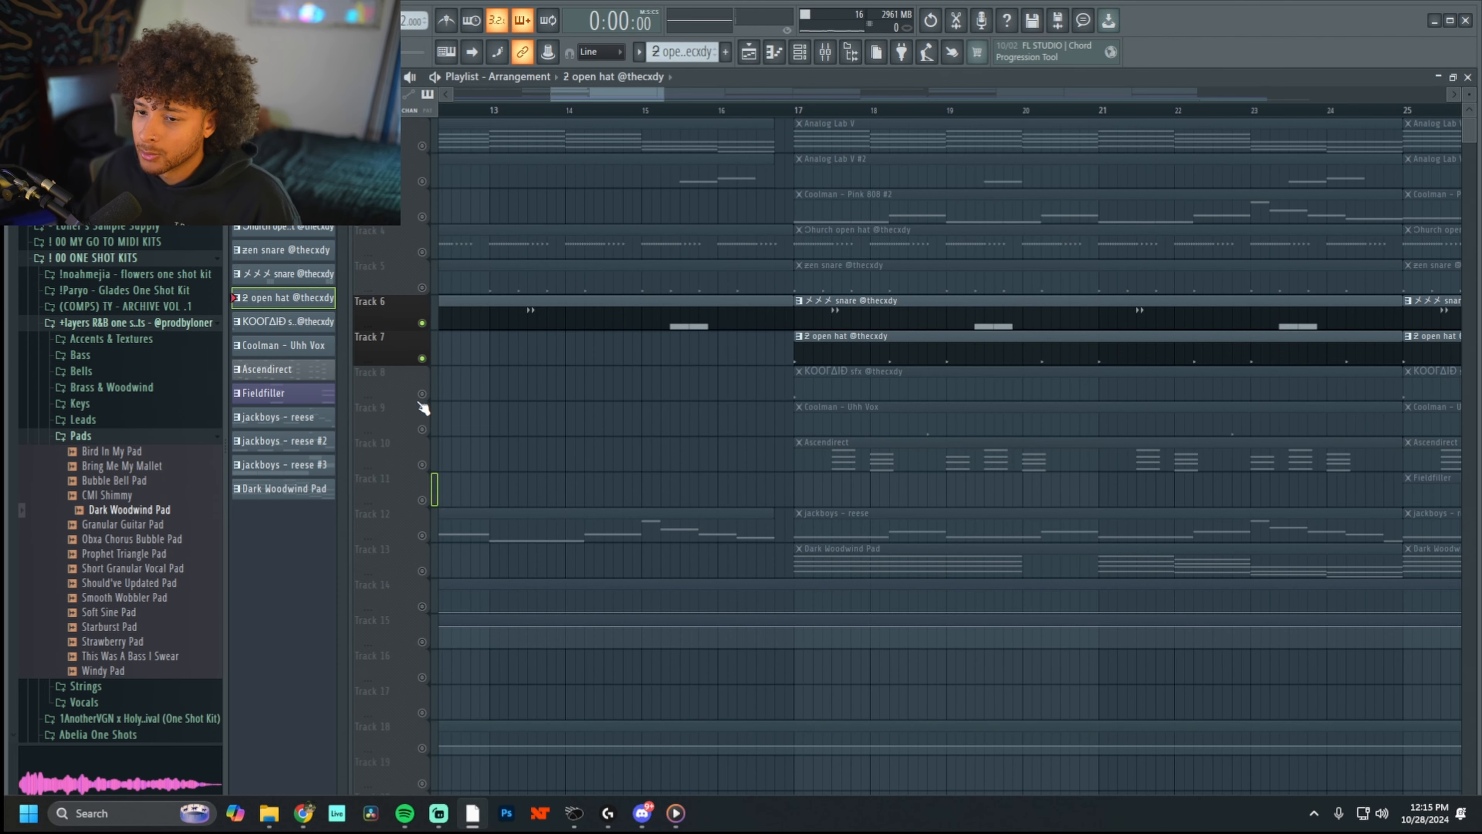
- Solo Track 8, place the playhead at bar 17 and select the sfx clip there
left_click(426, 390)
right_click(429, 390)
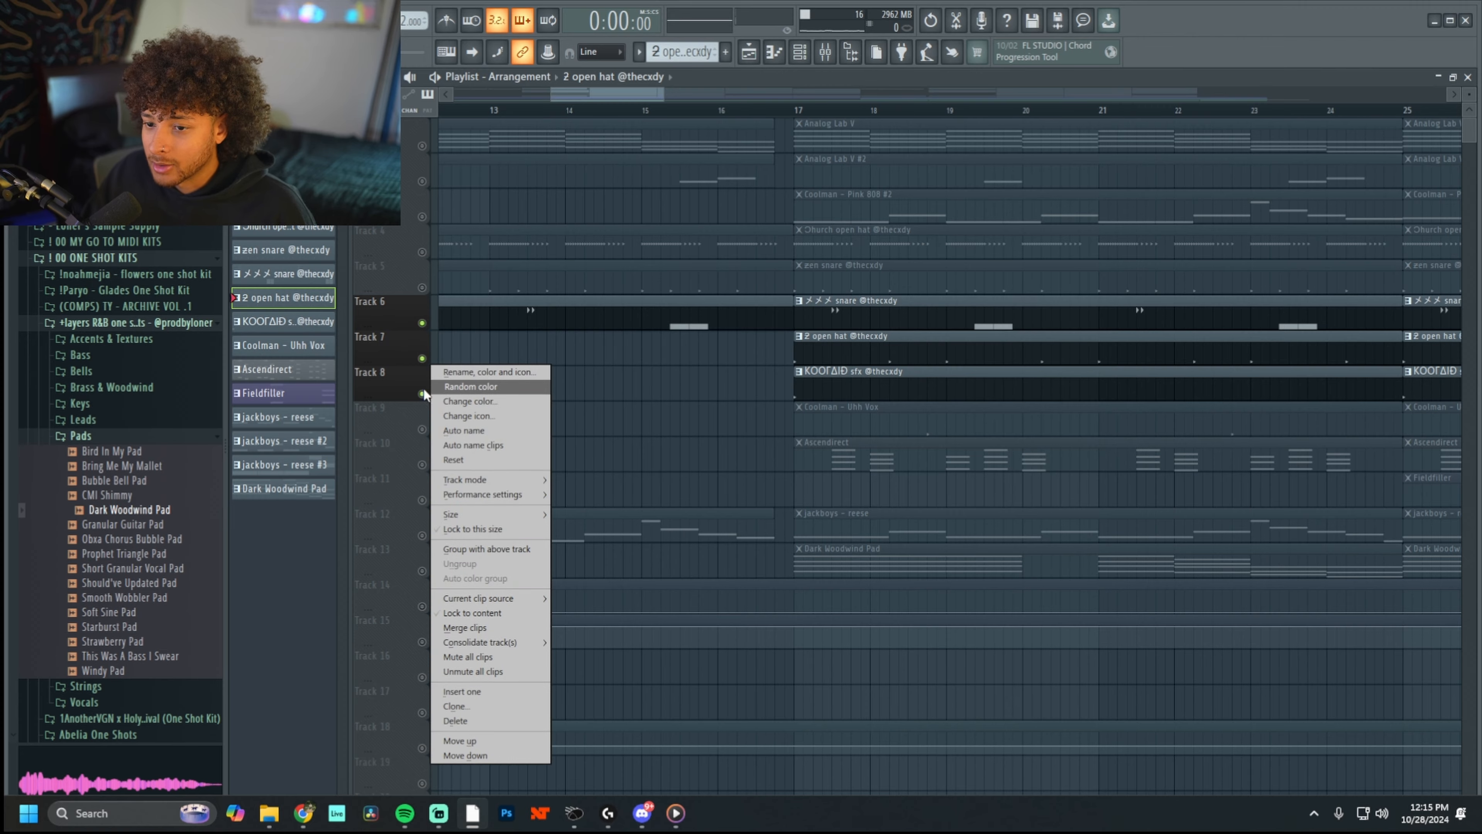
right_click(423, 391)
scroll(770, 263, "up", 2)
left_click(815, 105)
left_click(868, 374)
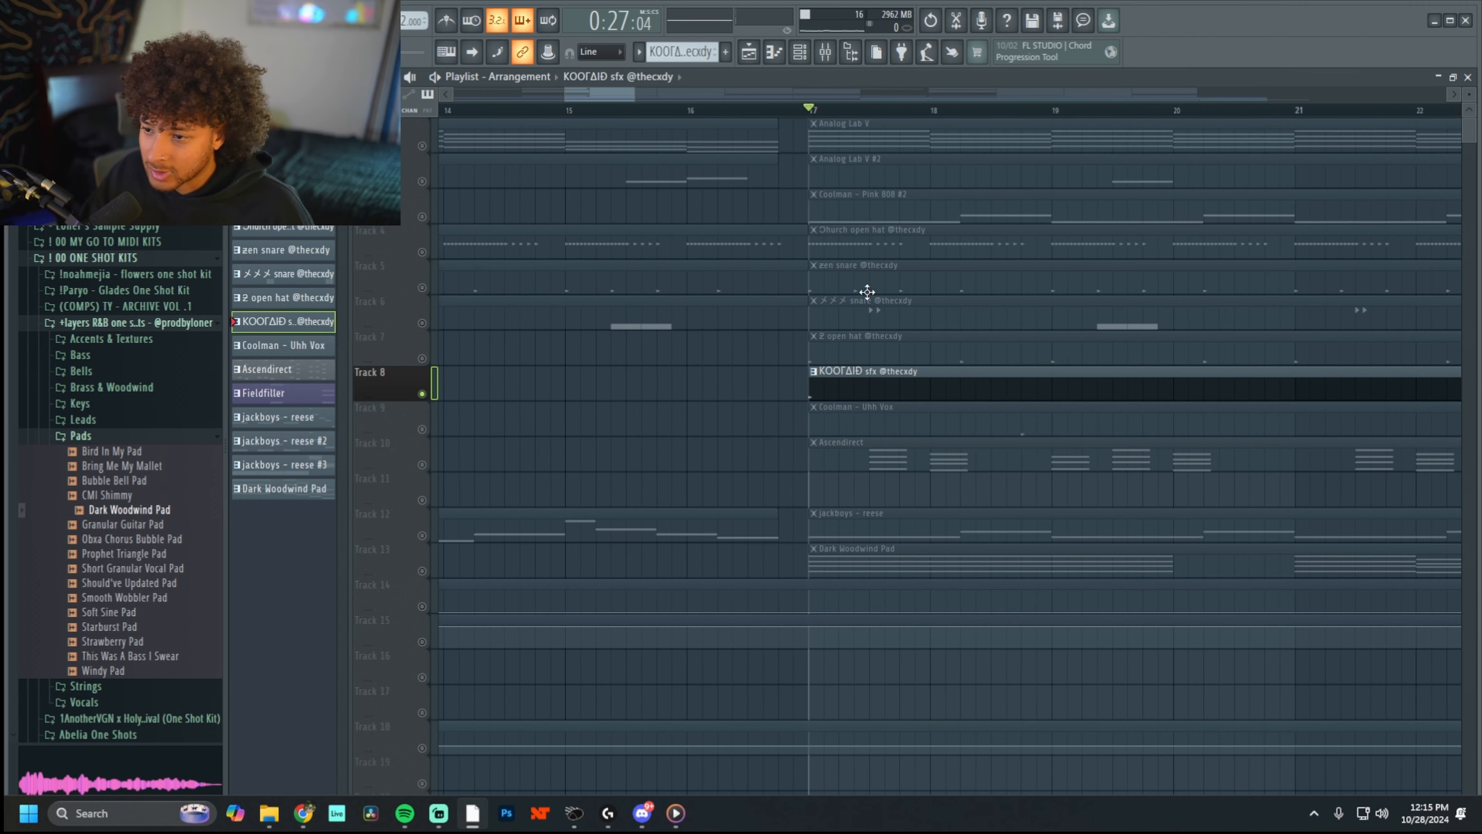
- Open the open hat's Sampler settings, briefly play the soloed sfx track from bar 17 and close the windows
left_click(801, 53)
left_click(624, 507)
key("space")
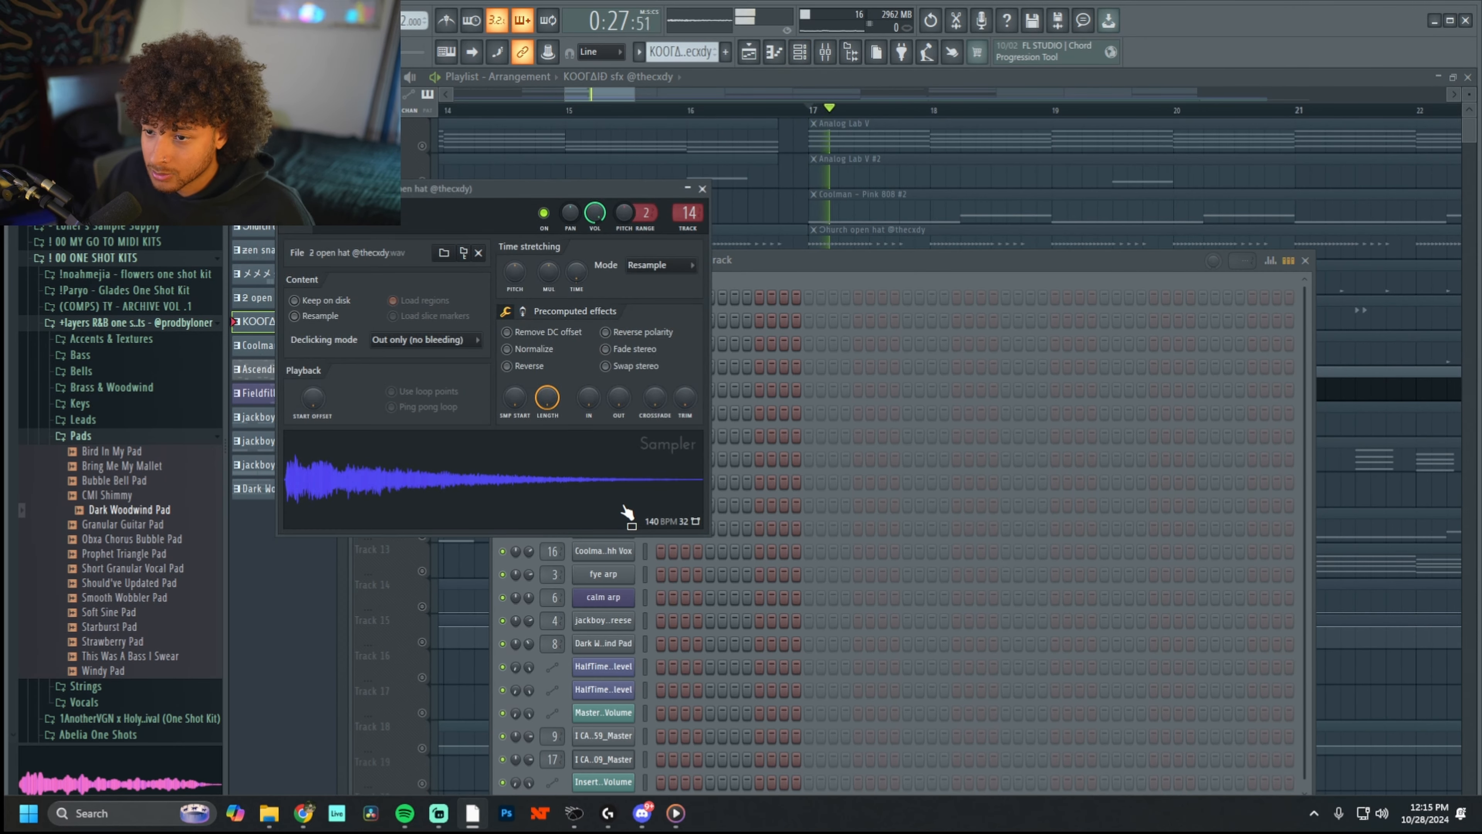
key("space")
key("Escape")
key("Escape")
- Solo the Coolman - Uhh Vox on Track 9 and play it from bar 2 of its piano roll
scroll(588, 471, "down", 4)
right_click(422, 429)
double_click(841, 407)
left_click(499, 190)
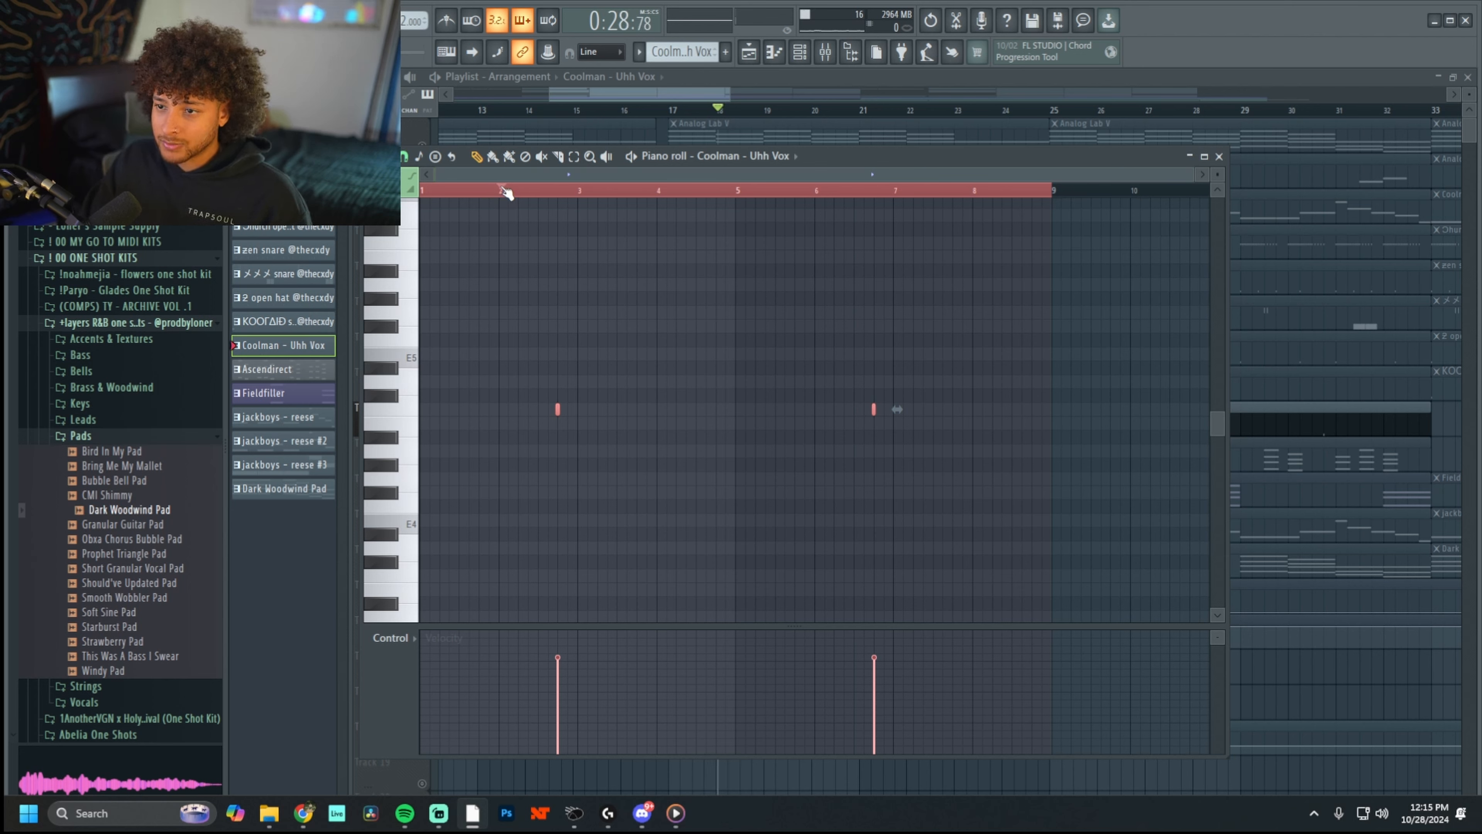
key("space")
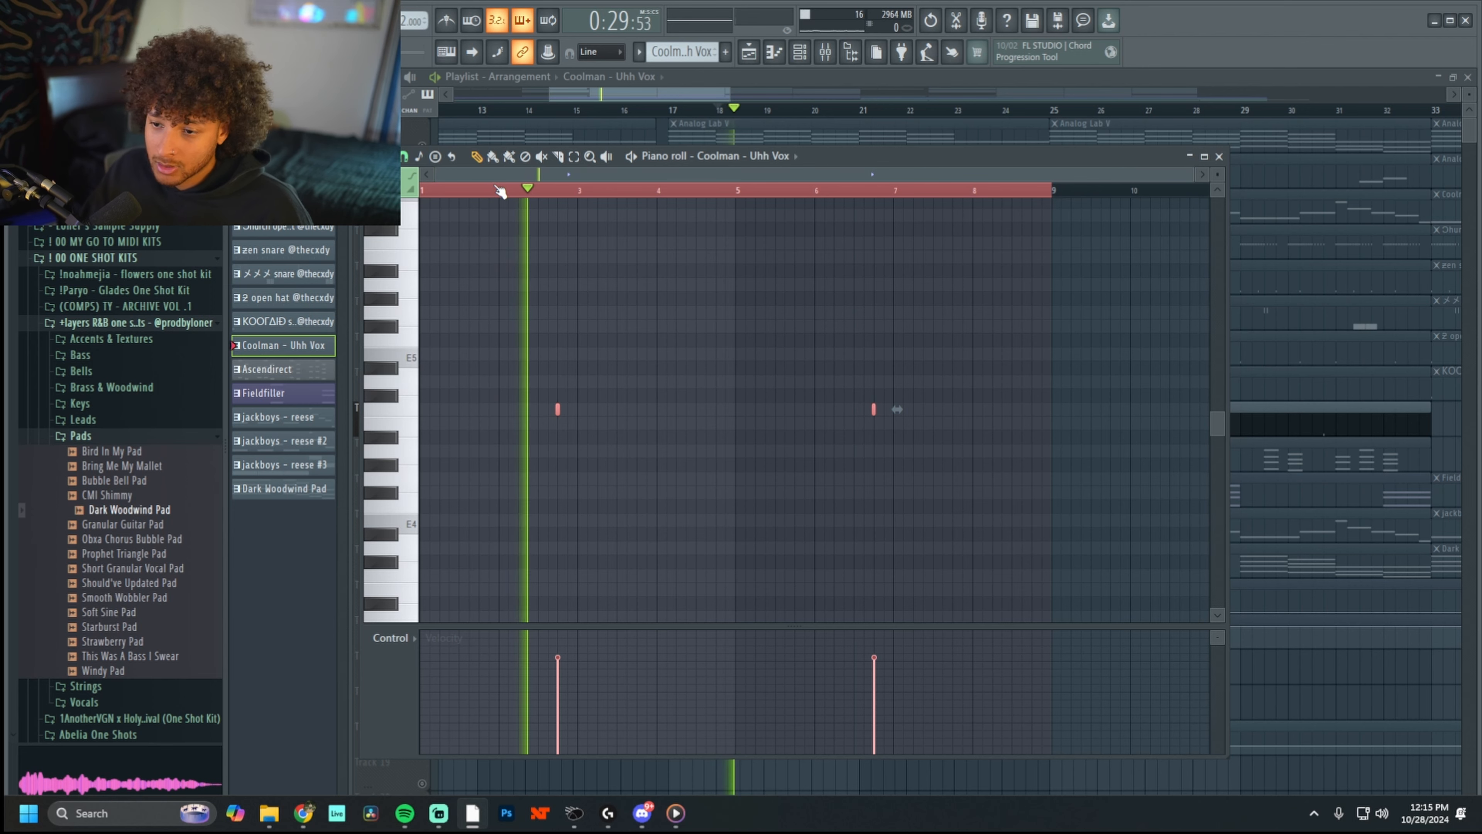
key("space")
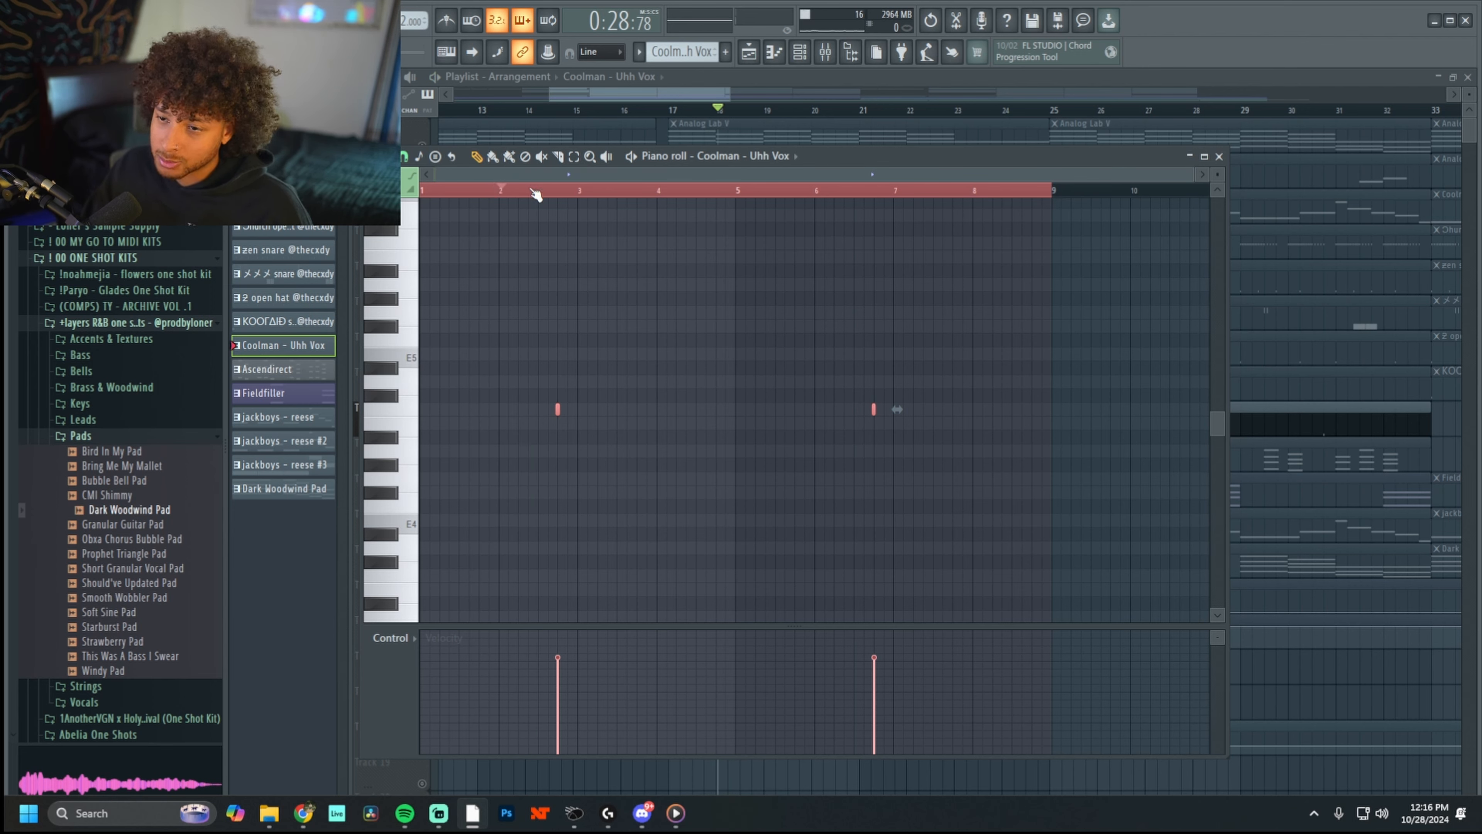
key("space")
left_click(1220, 156)
- Solo Ascendirect on Track 10, play it from bar 17 and examine where its clips occur in the arrangement
right_click(422, 464)
left_click(673, 109)
key("space")
scroll(817, 467, "down", 4)
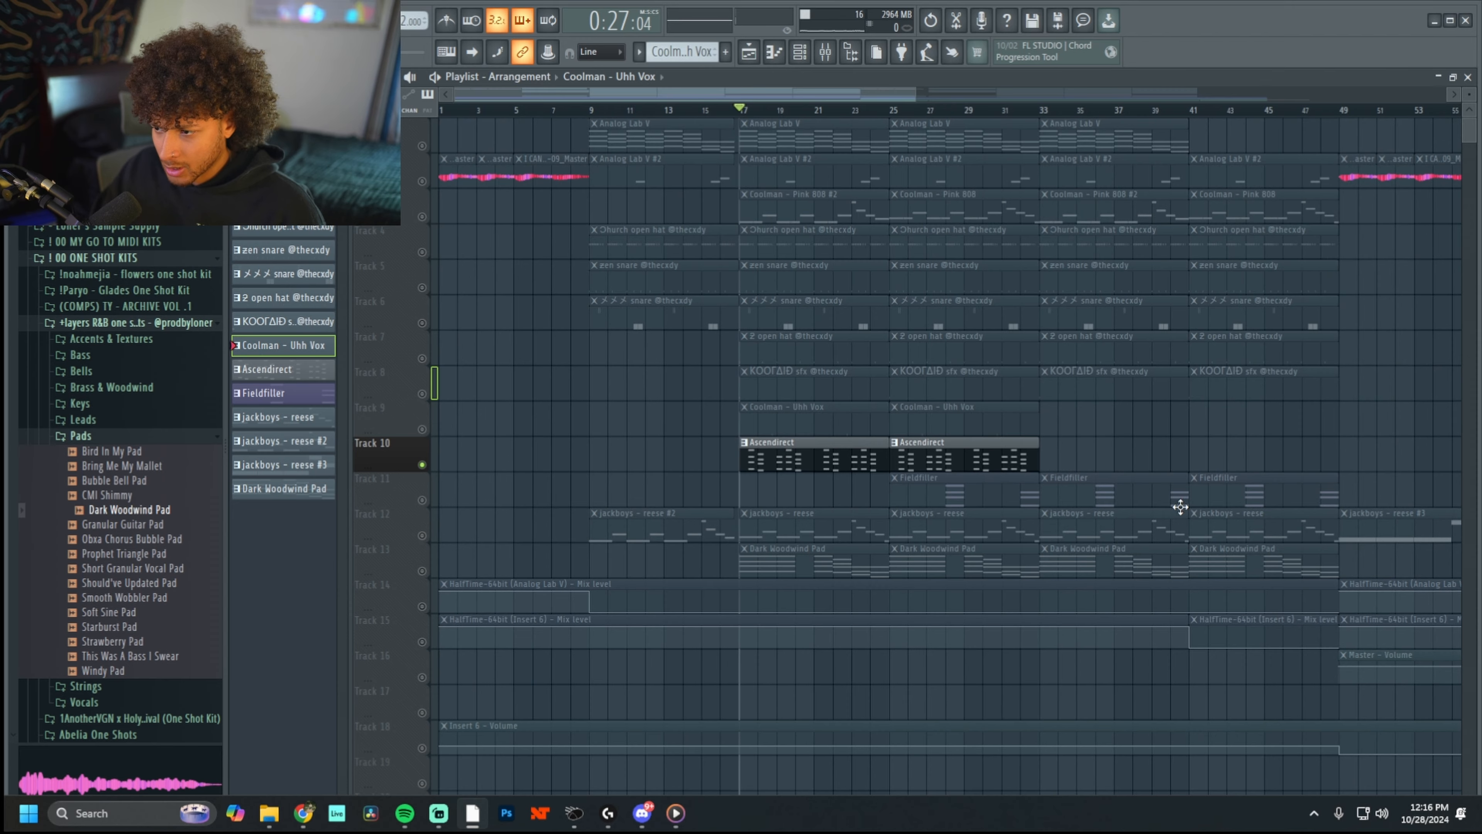
scroll(798, 478, "down", 1)
scroll(797, 477, "down", 1)
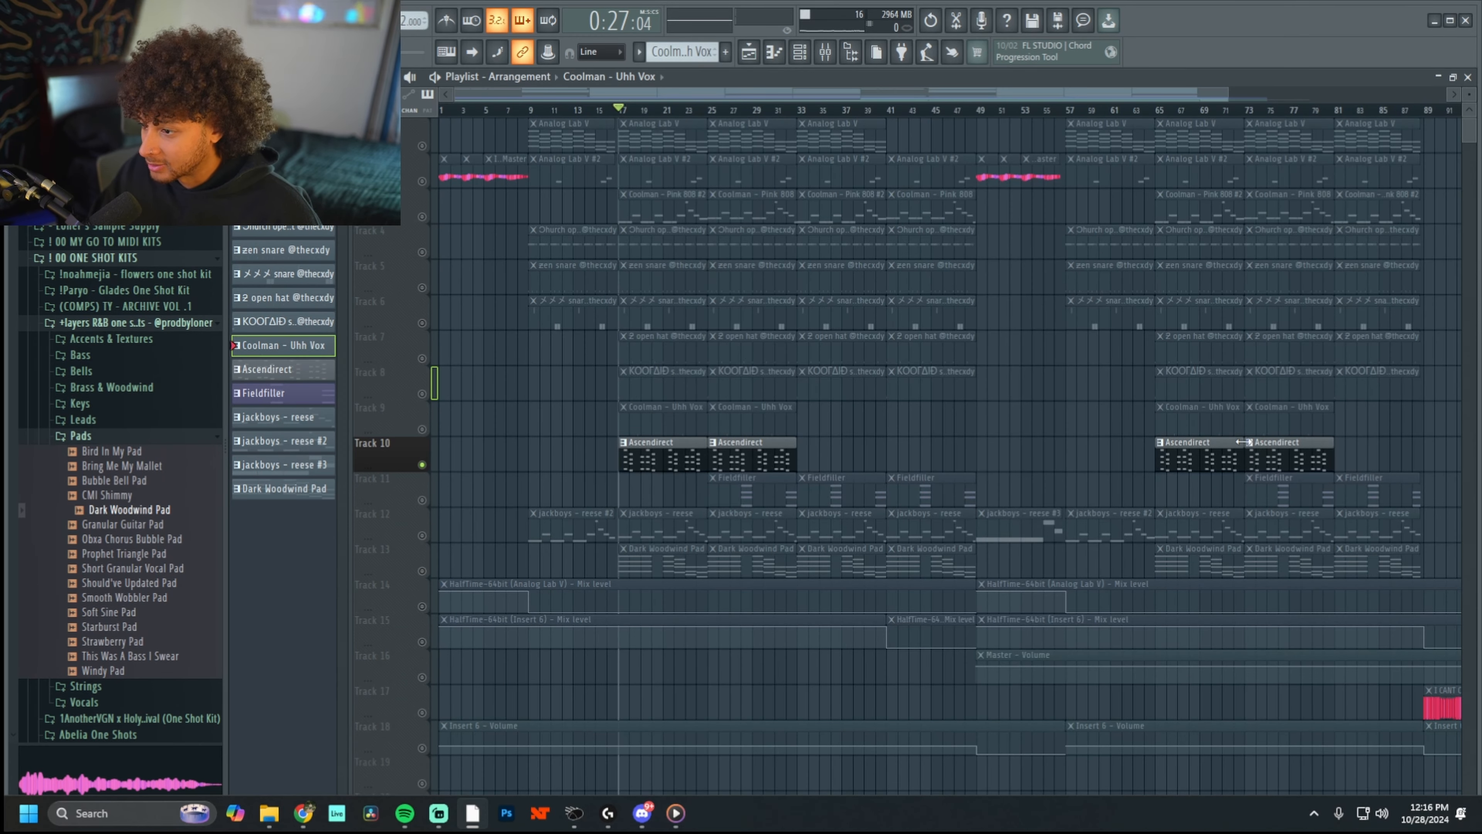
scroll(731, 523, "up", 4)
- Select the jackboys - reese clip and solo Track 12 together with the Coolman - Pink 808 track
left_click(731, 523)
left_click(799, 52)
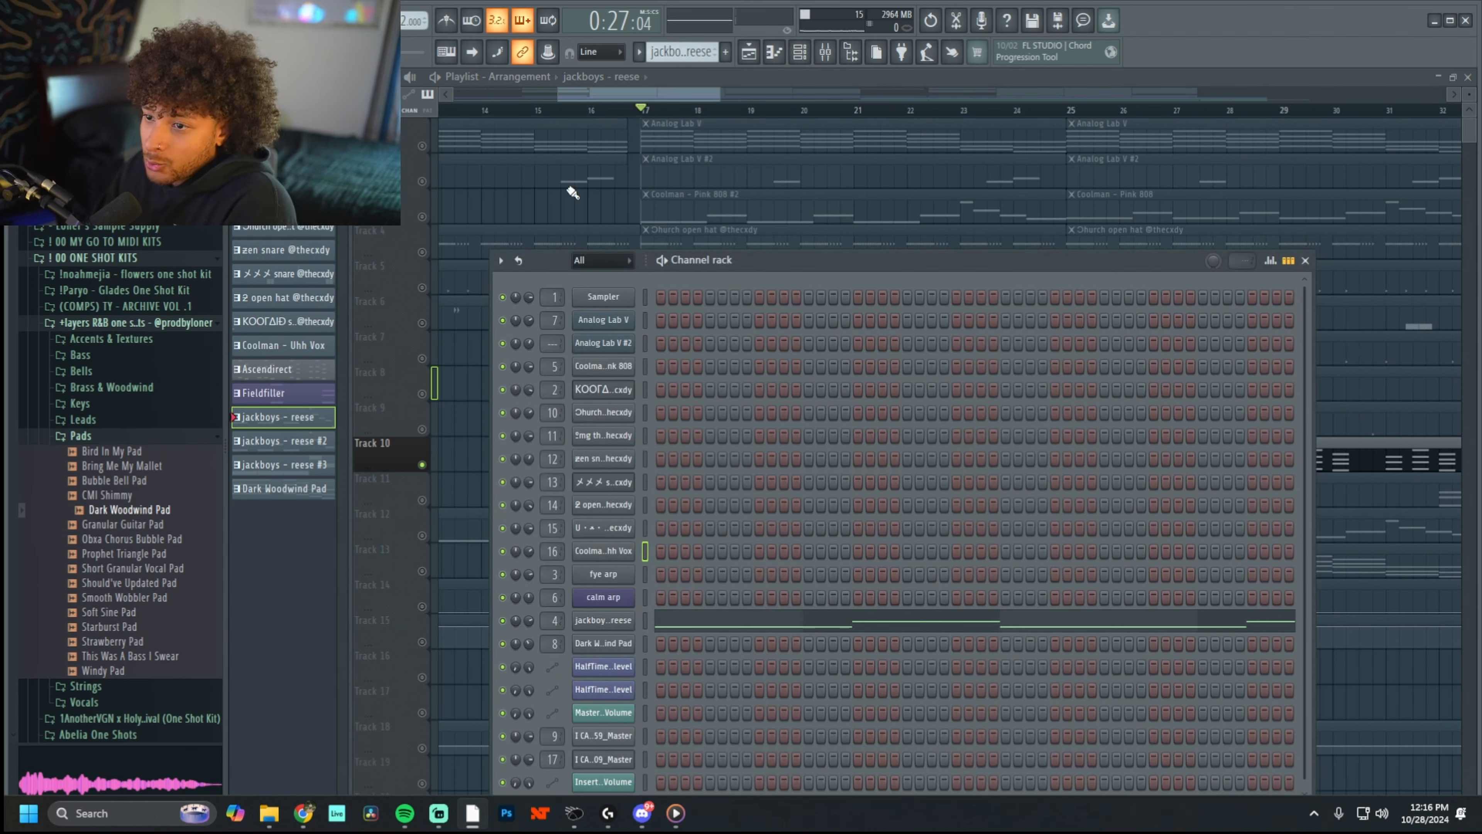
right_click(422, 216)
left_click(422, 536)
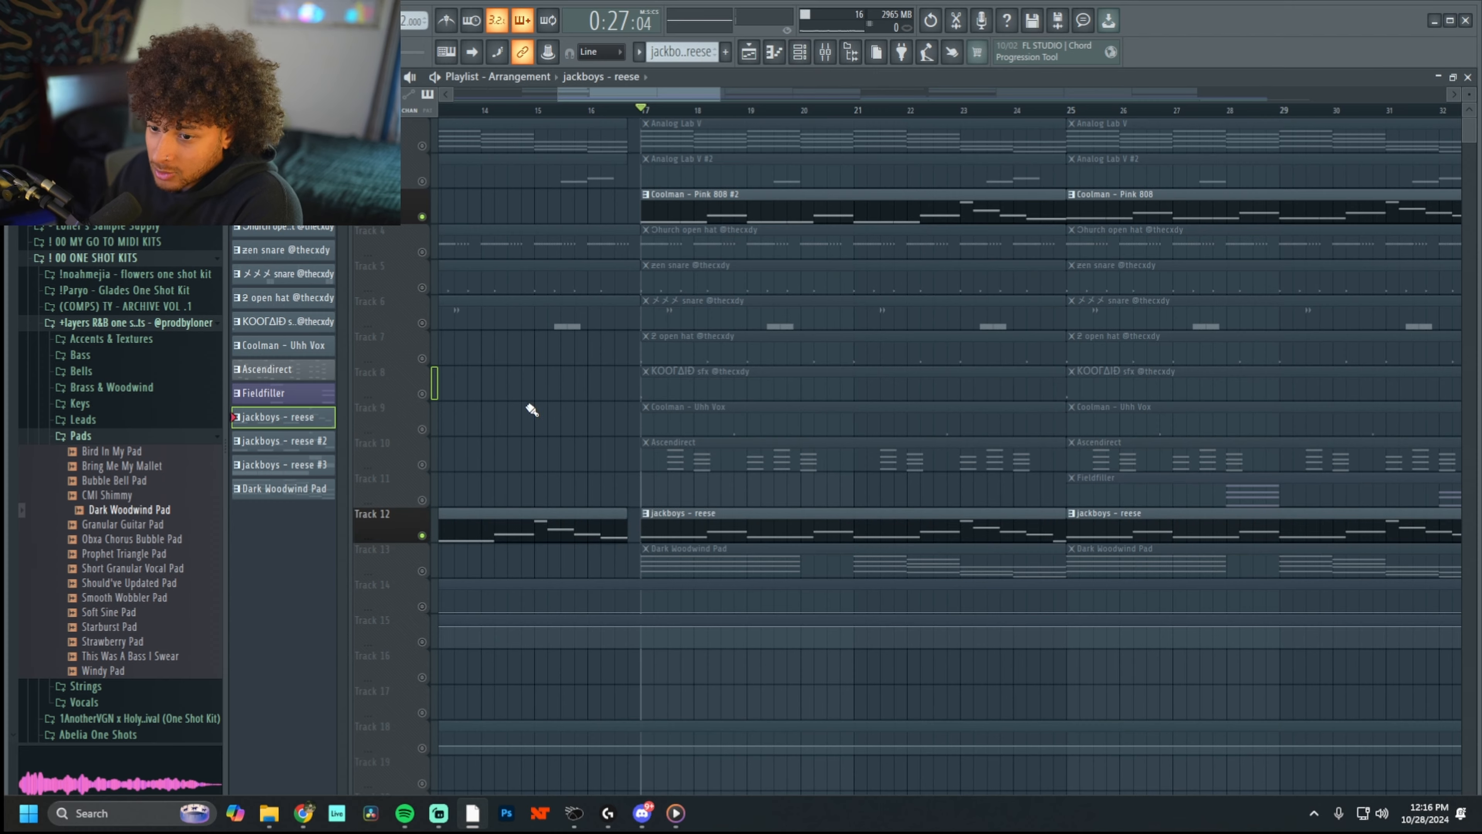
- Open the jackboys - reese channel's Sampler settings and move the window clear of the channel list
key("F6")
left_click(603, 620)
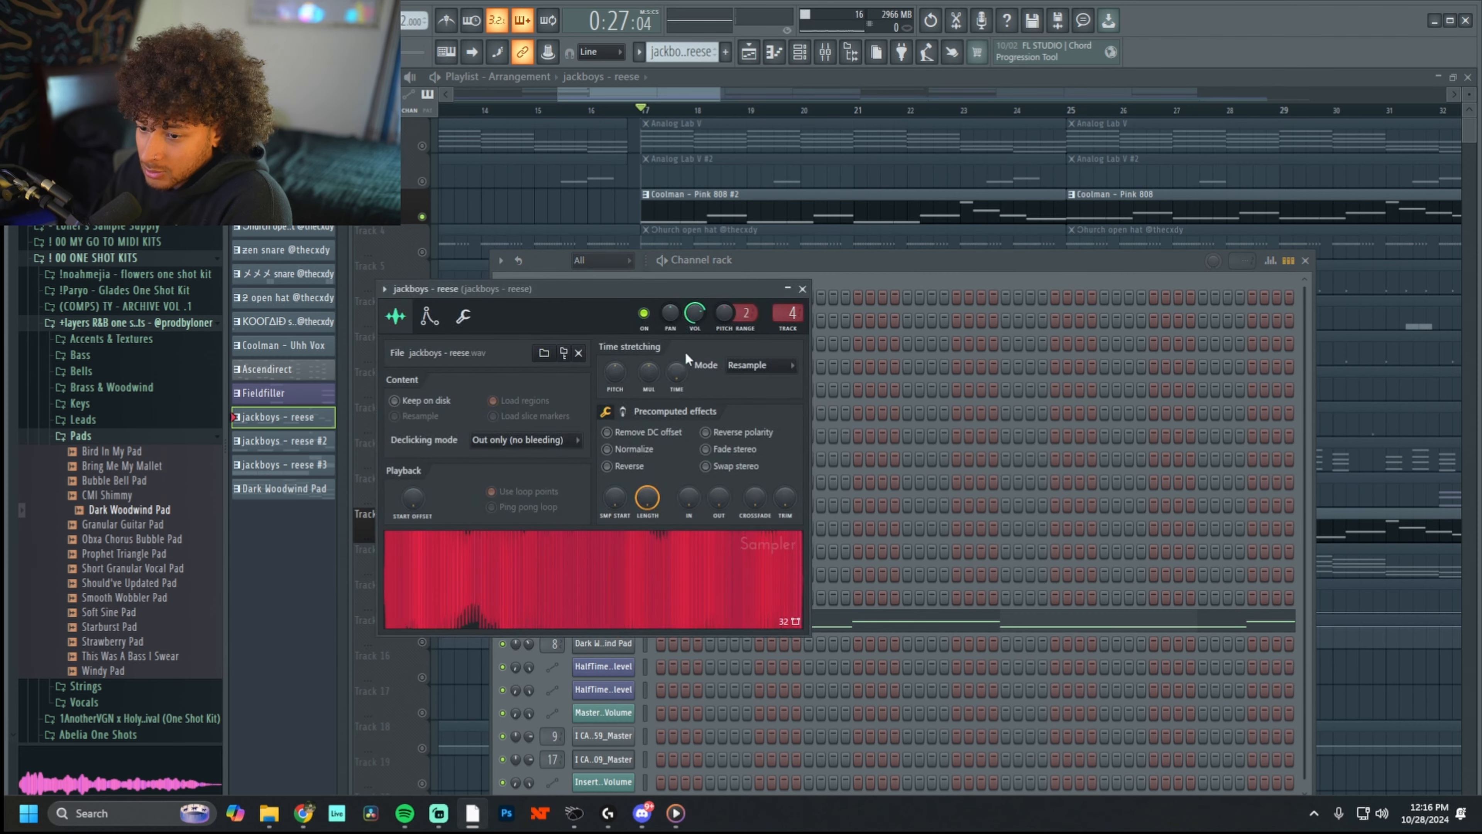
left_click_drag(648, 278, 1061, 285)
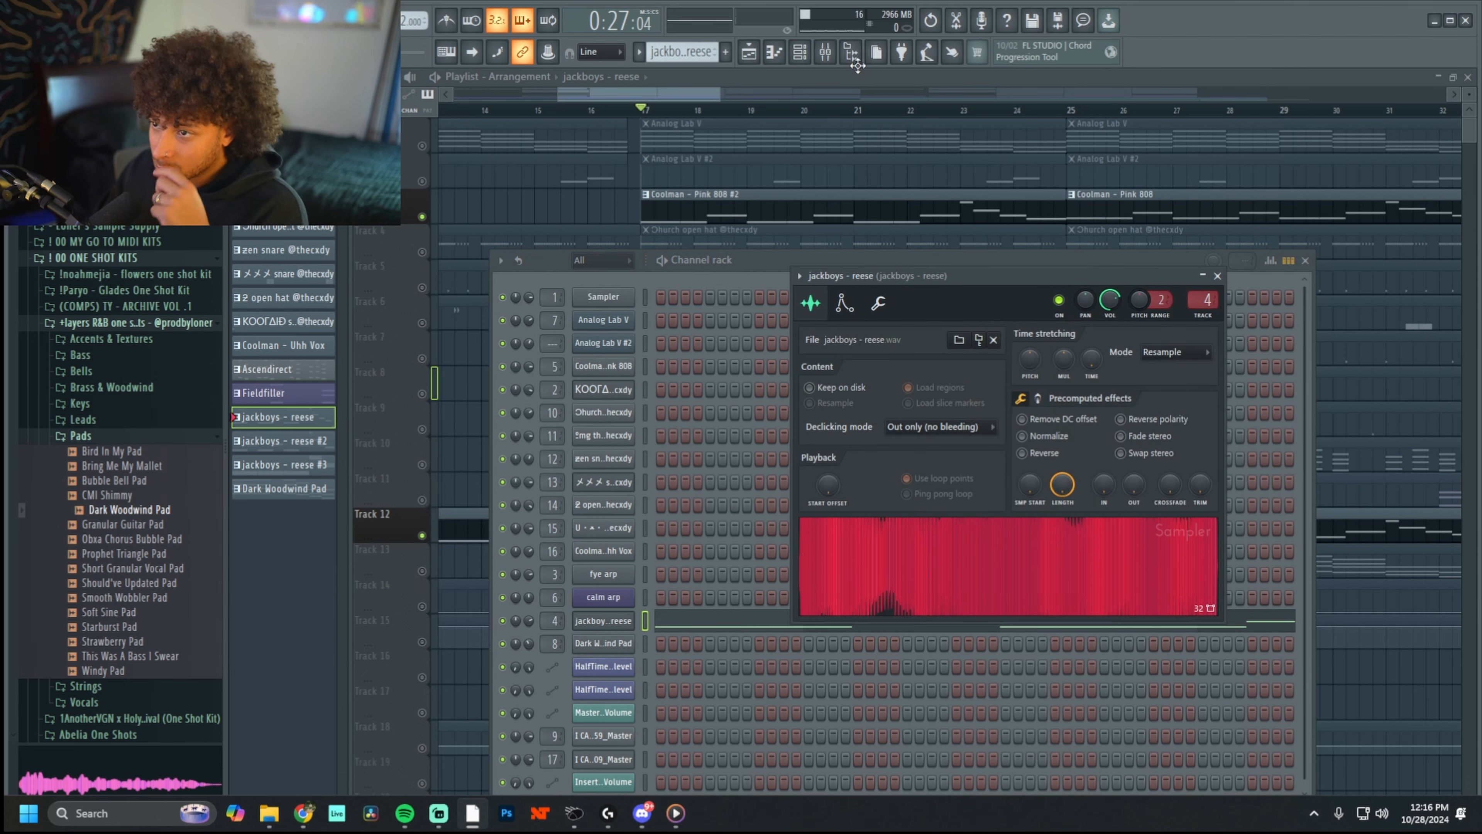
- Compare the effect chains and routing of the jackboys - reese and Coolman - Pink 808 tracks in the mixer
left_click(826, 52)
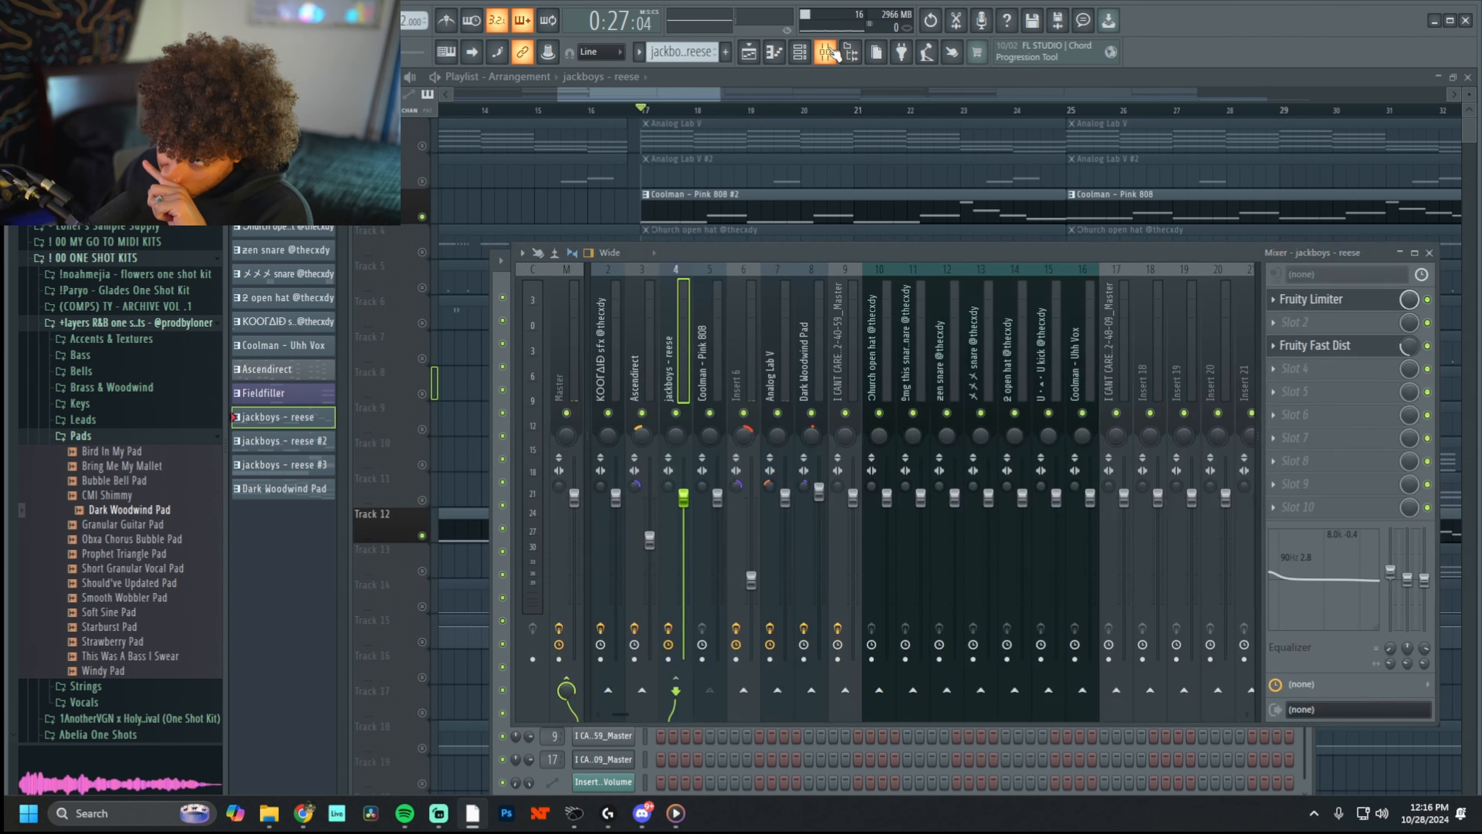
left_click(712, 368)
left_click(675, 375)
left_click(704, 372)
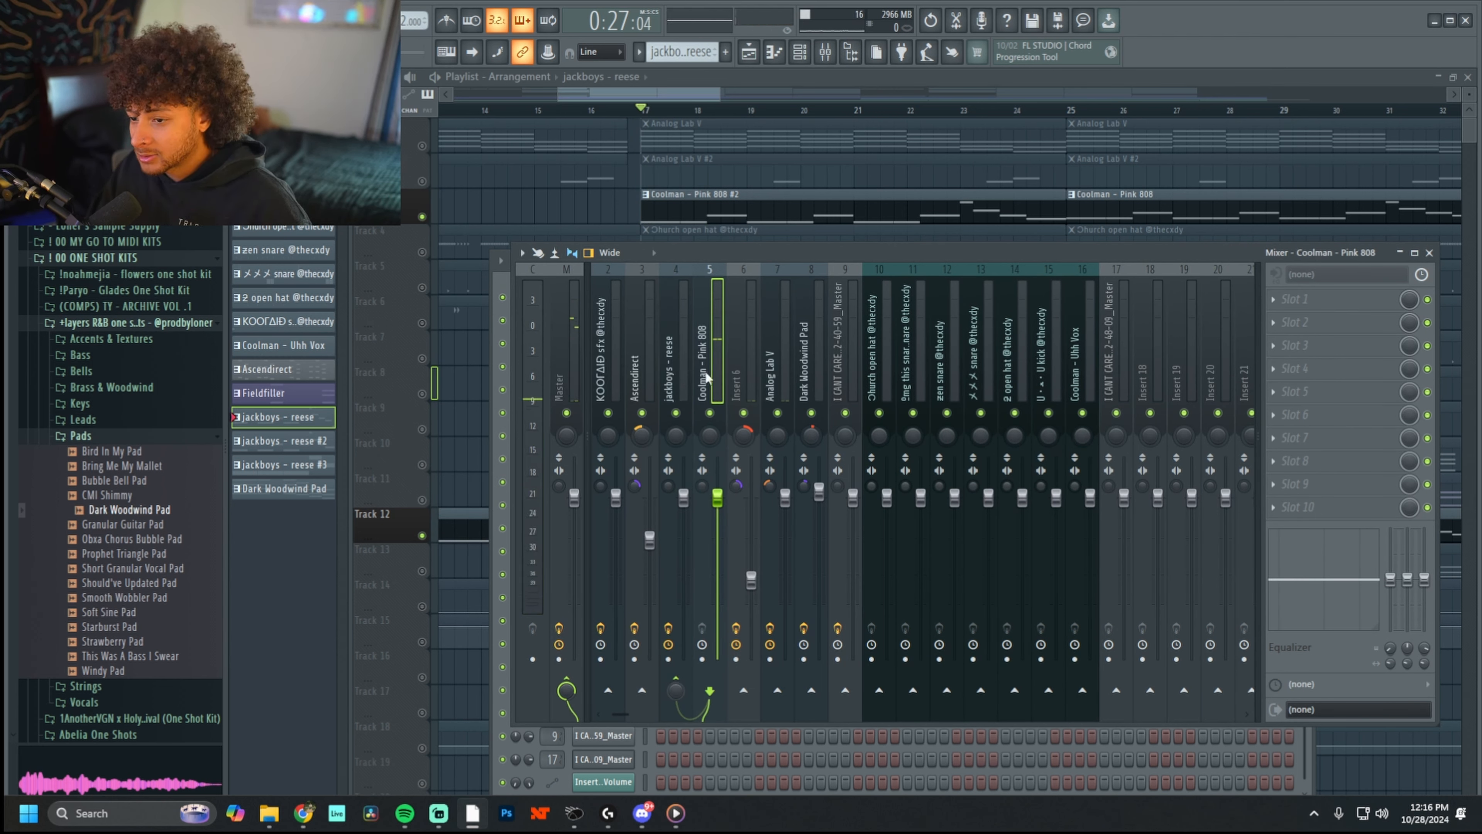
left_click(687, 372)
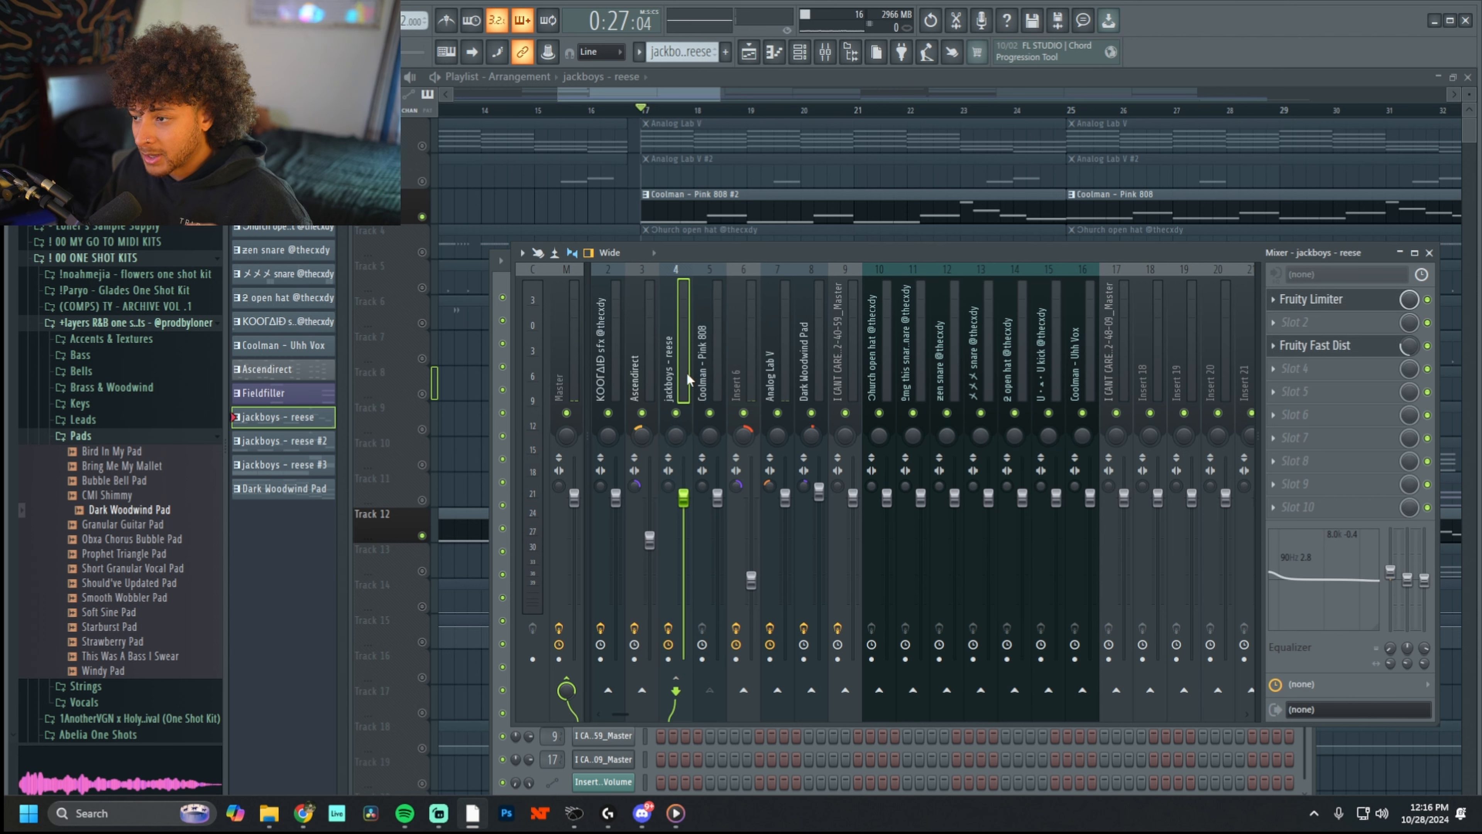
left_click(714, 378)
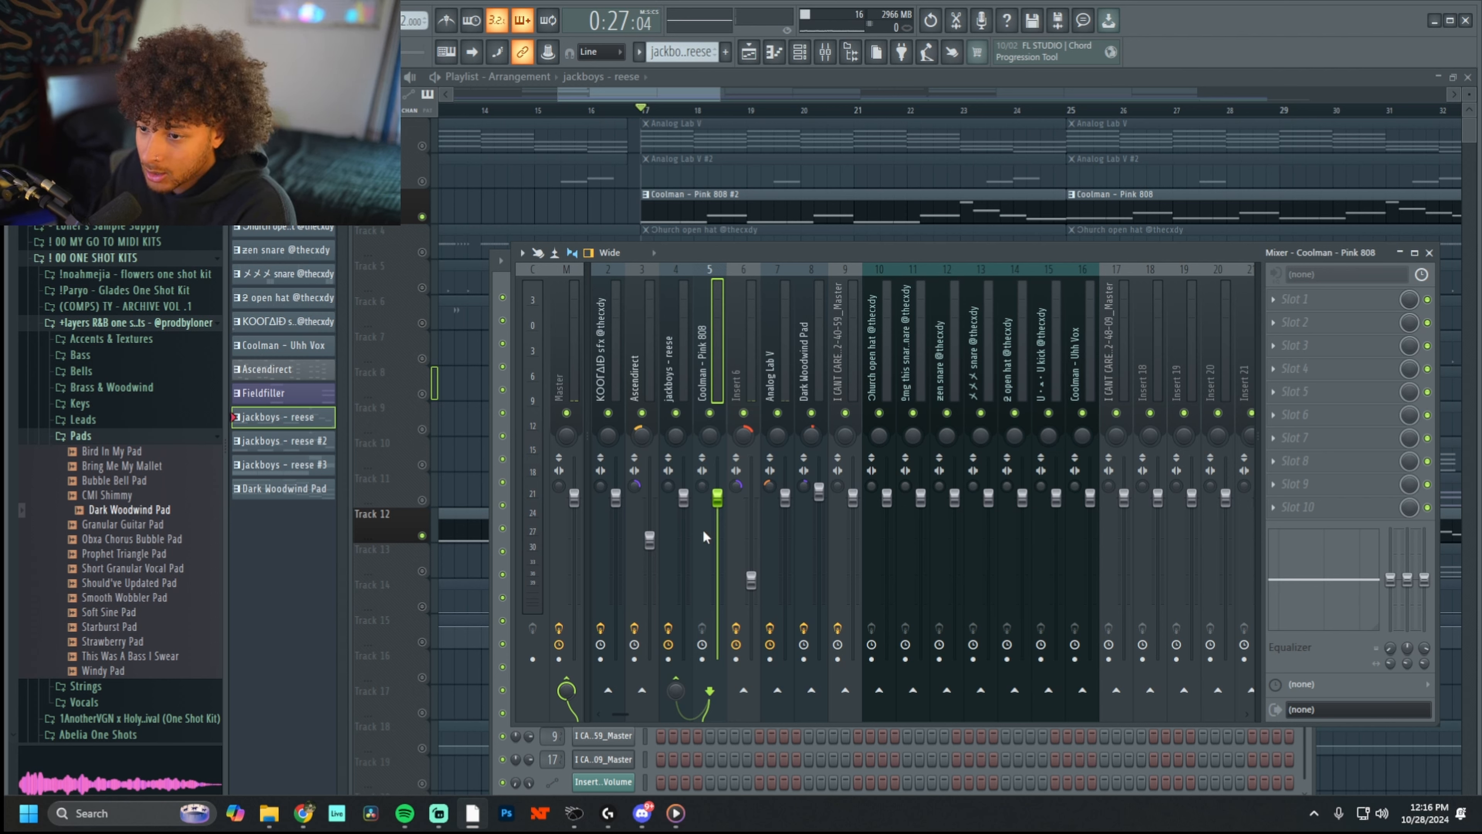
- Sidechain the Coolman - Pink 808 mixer track to the jackboys - reese track
right_click(678, 690)
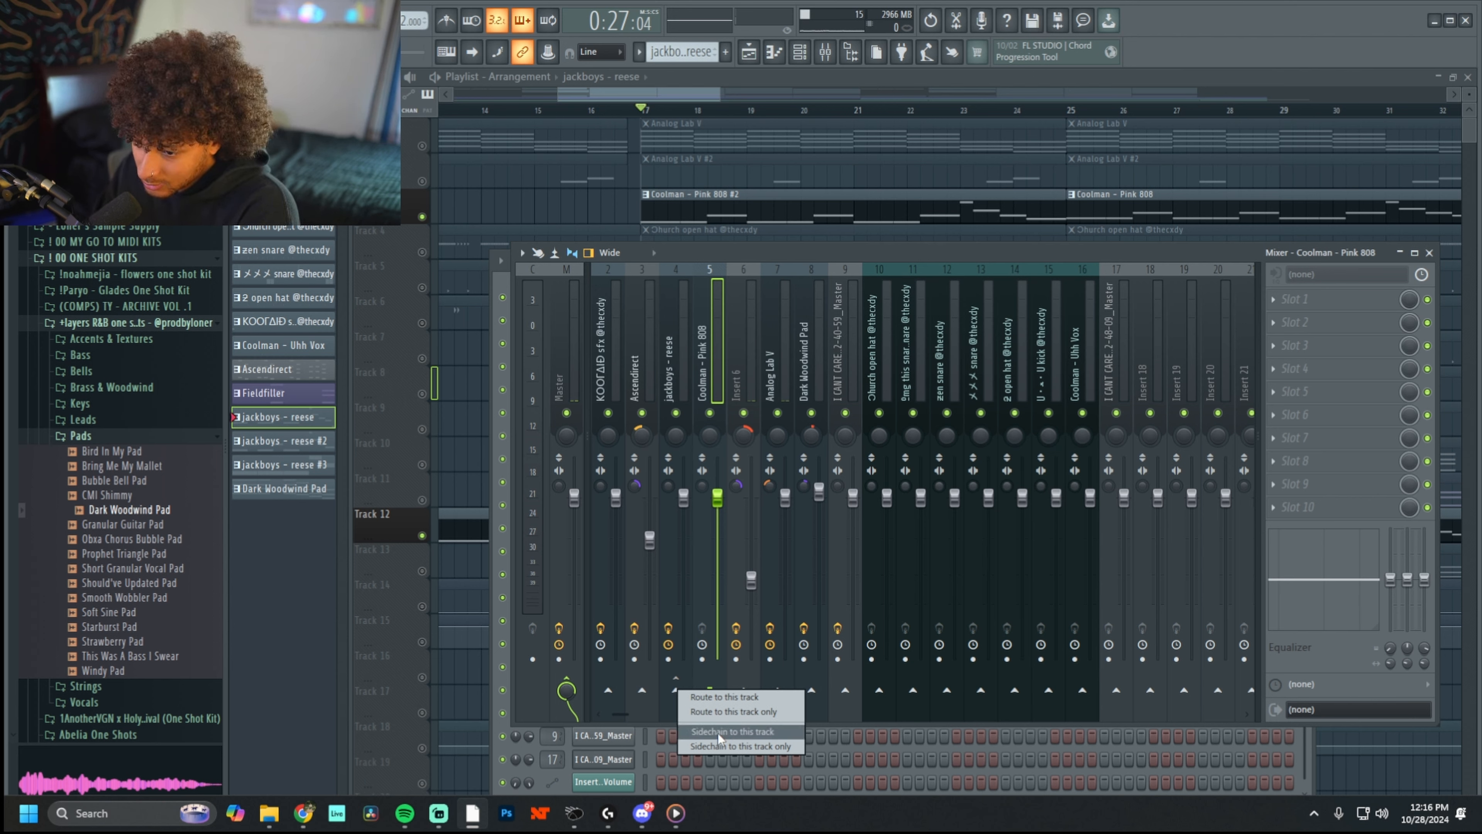
right_click(674, 691)
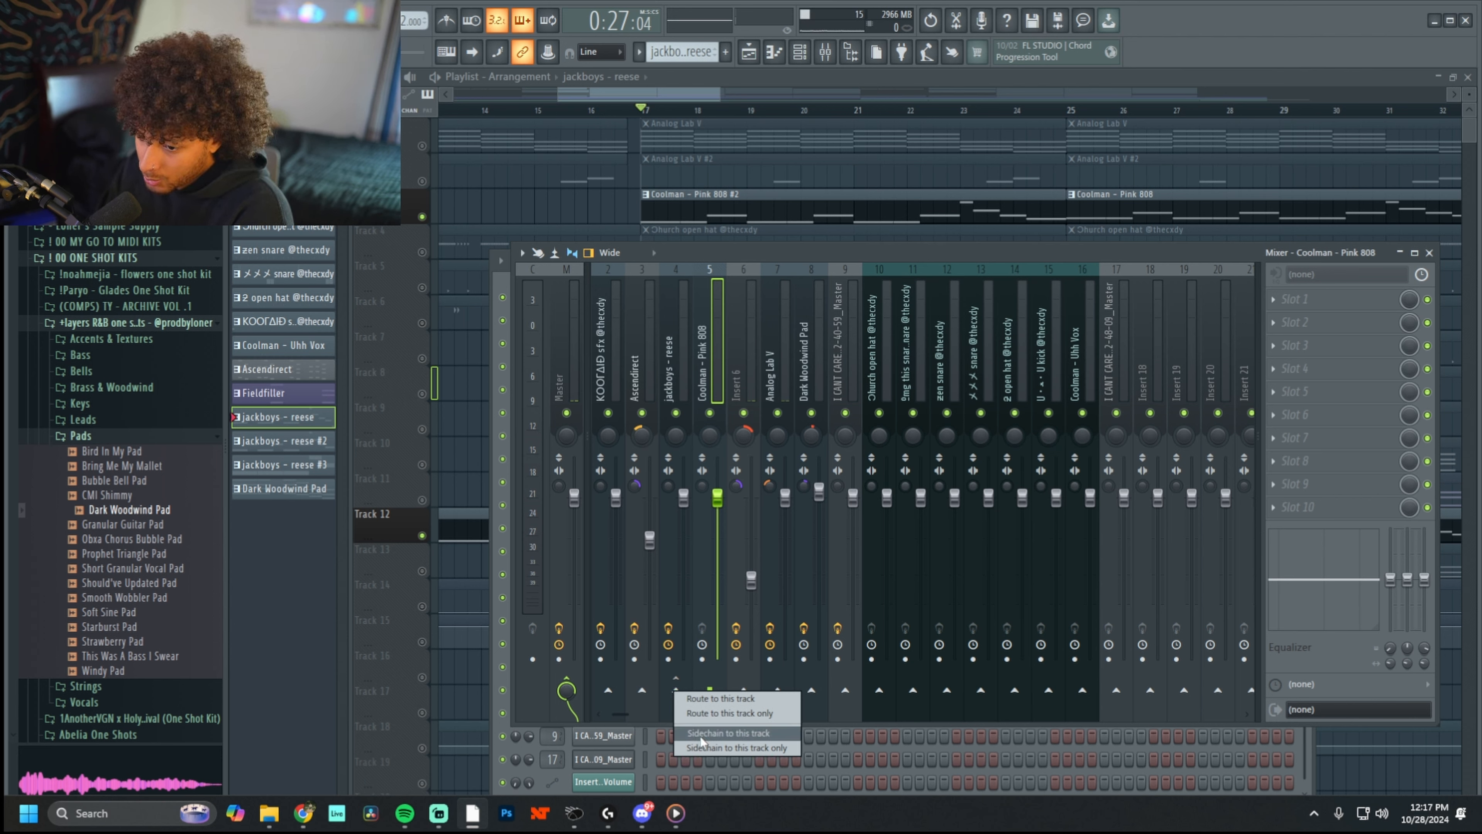
right_click(686, 687)
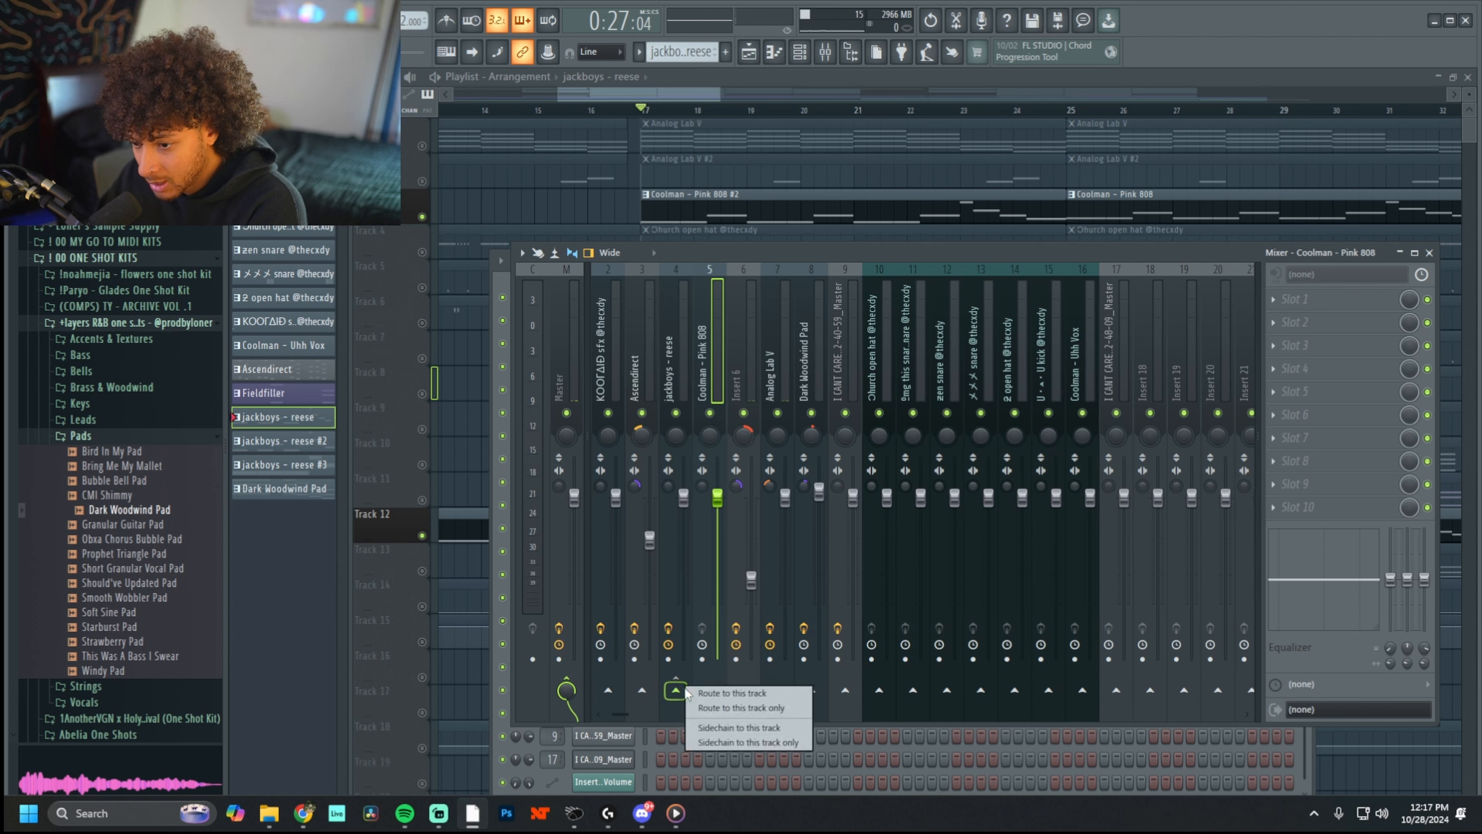
left_click(727, 728)
- Open the Fruity Limiter on jackboys - reese in compressor mode and set its sidechain source to Coolman - Pink 808
left_click(678, 357)
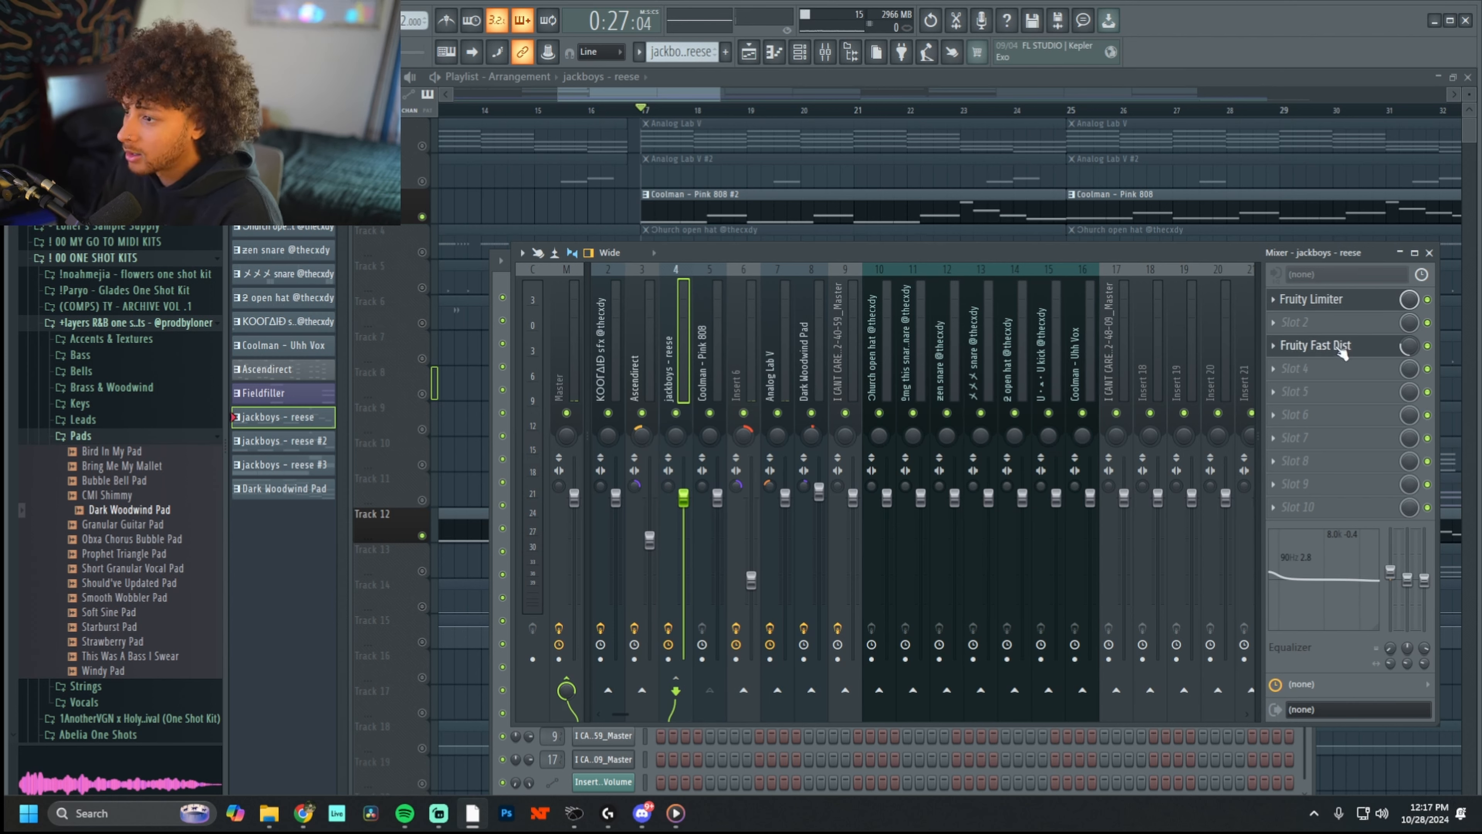
left_click(1331, 298)
left_click(285, 189)
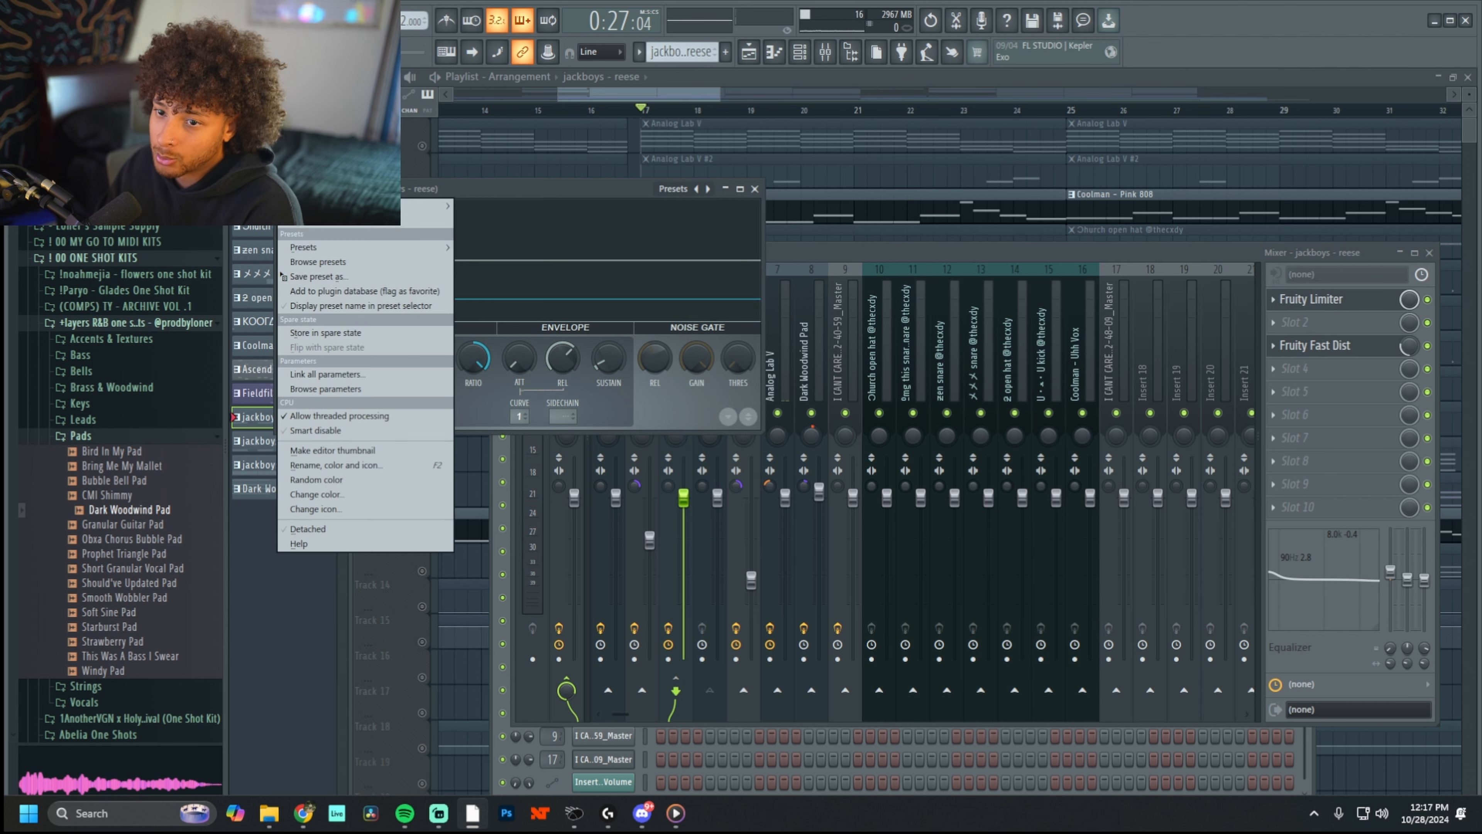
left_click(414, 422)
left_click(561, 418)
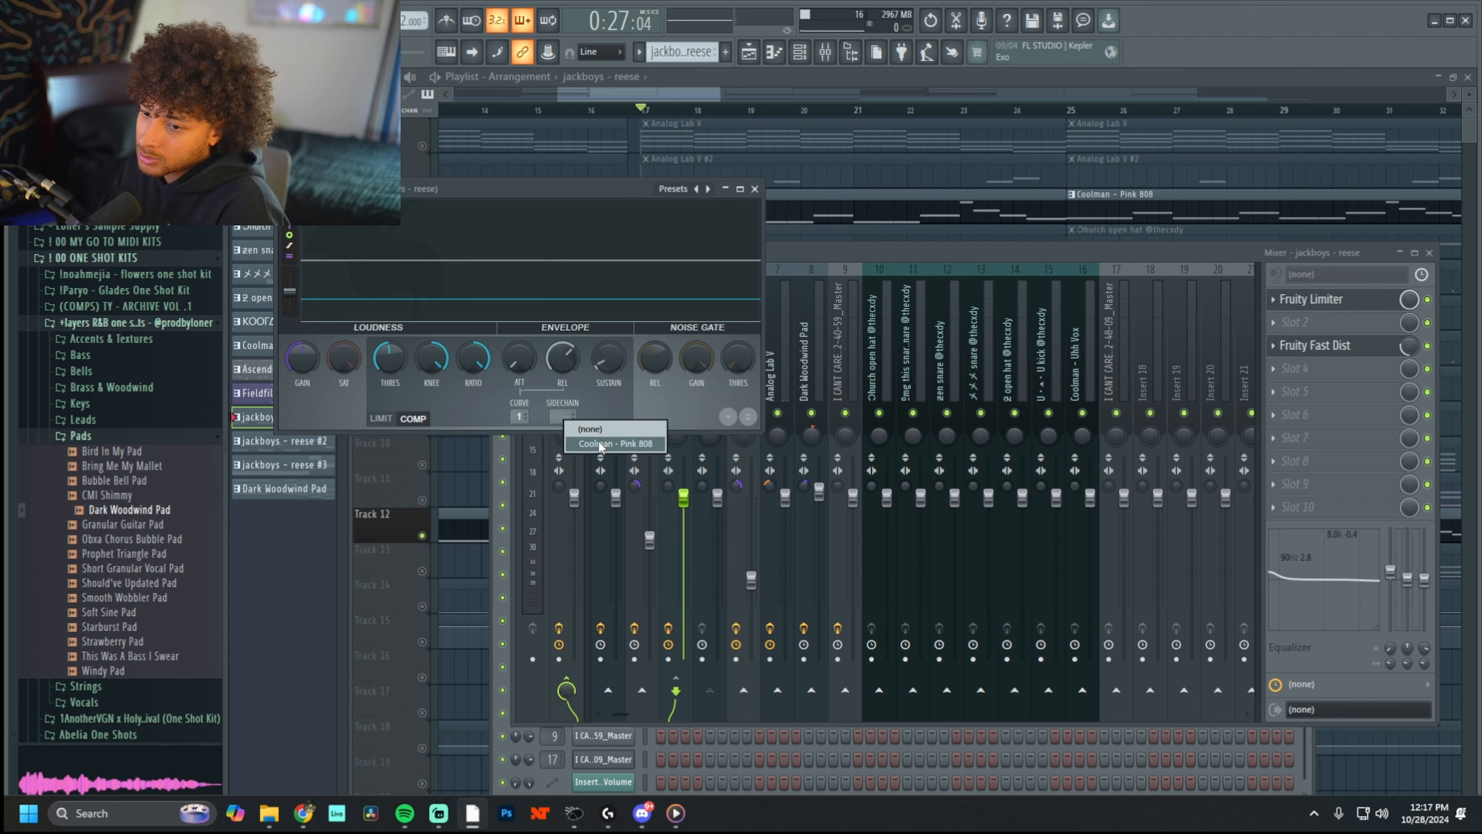
left_click(580, 433)
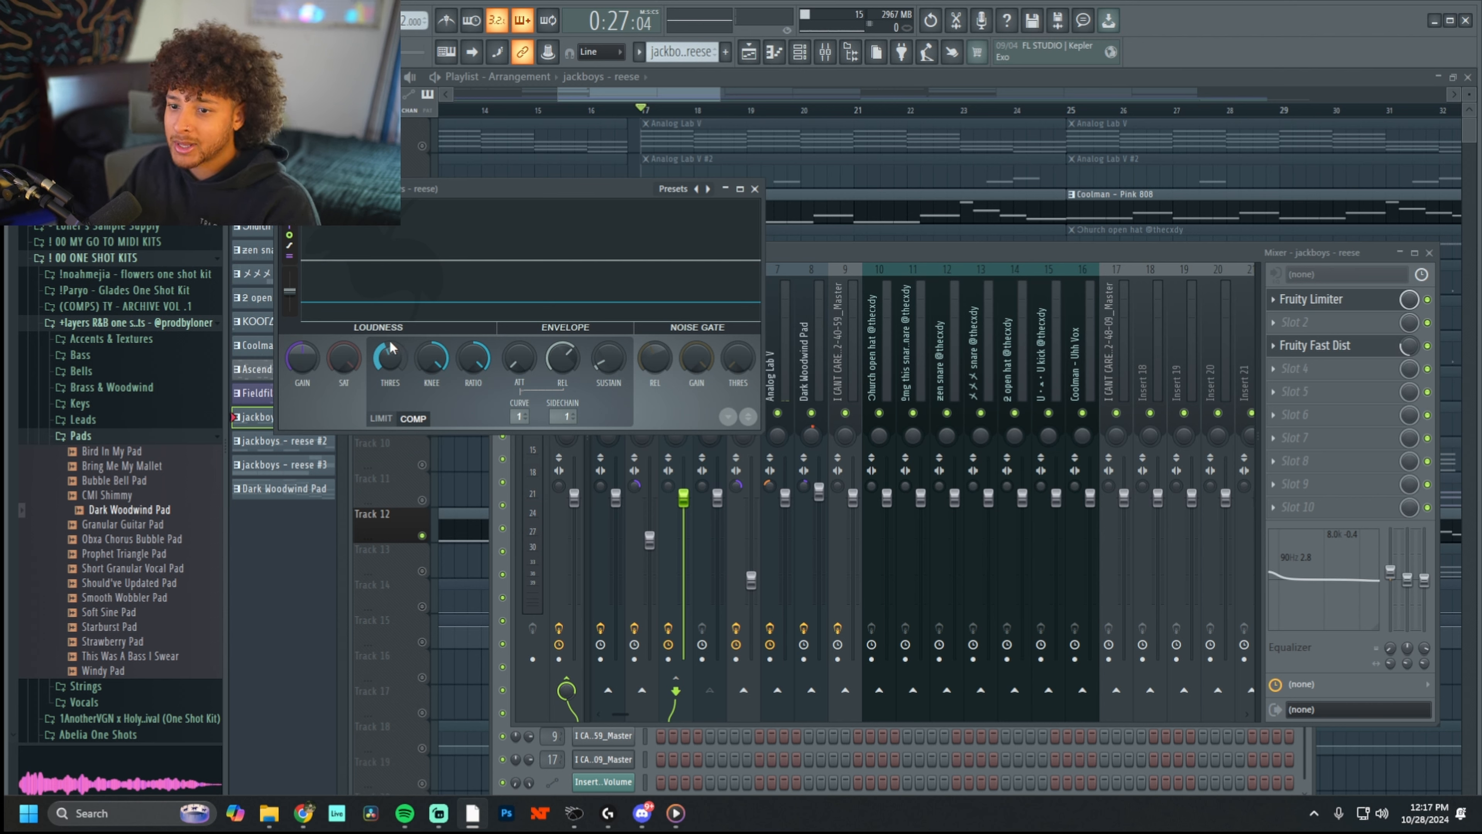
- Adjust the limiter's threshold and play the sidechained reese with the 808 from bar 17
mouse_move(390, 345)
left_mouse_down()
mouse_move(390, 376)
mouse_move(397, 313)
mouse_move(396, 328)
left_mouse_up()
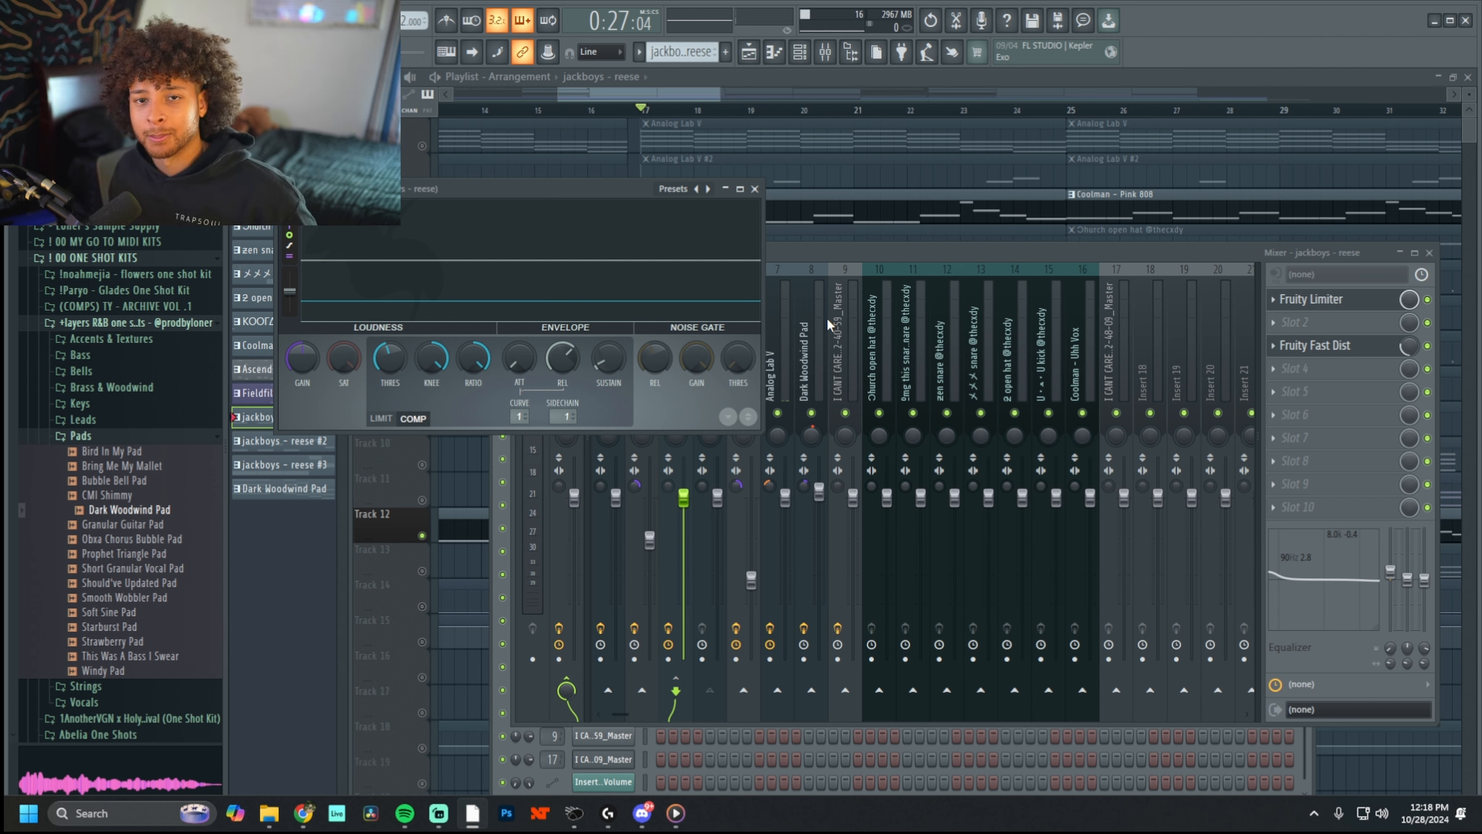
left_click(844, 249)
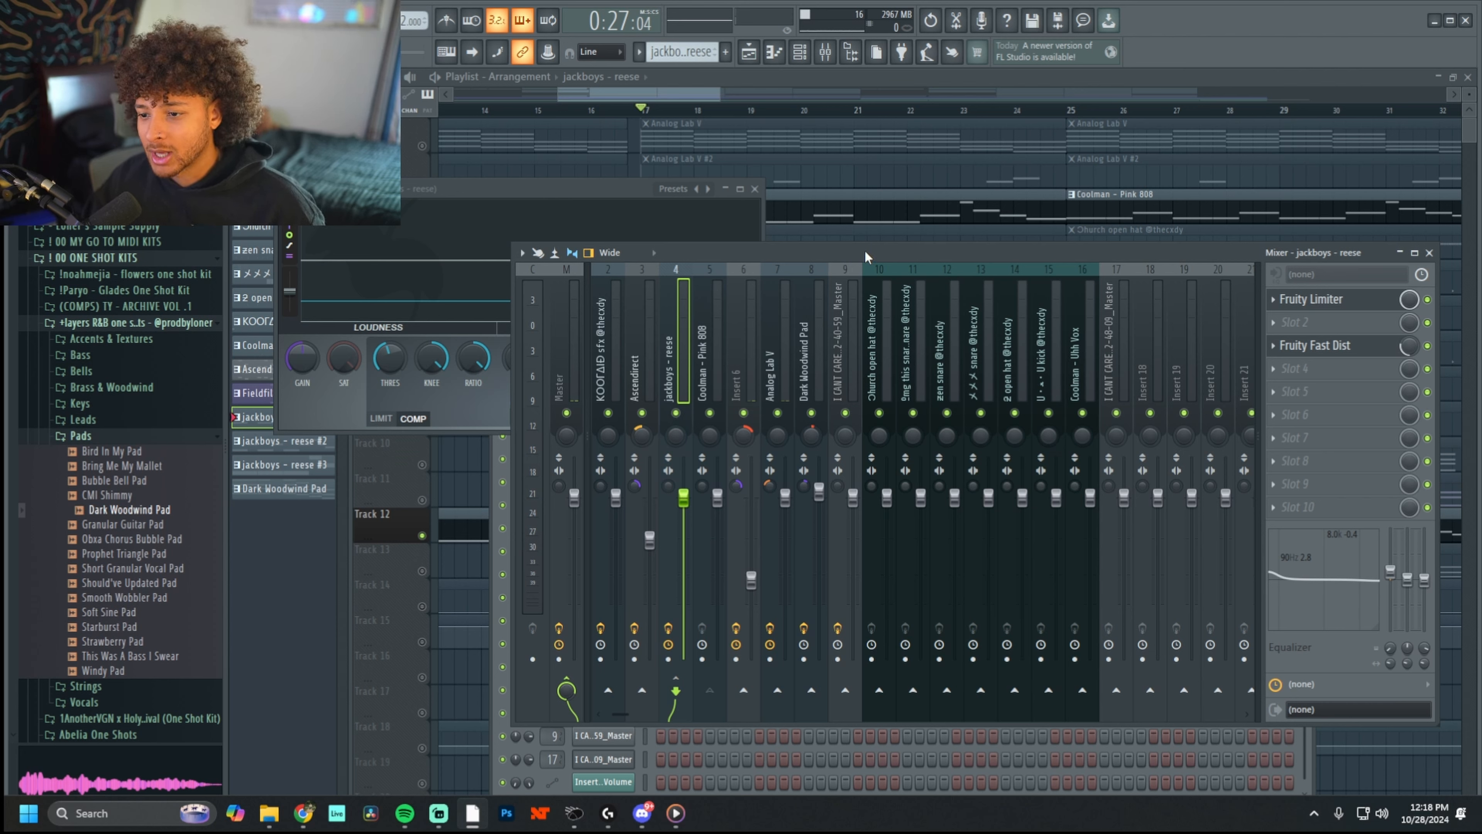
key("space")
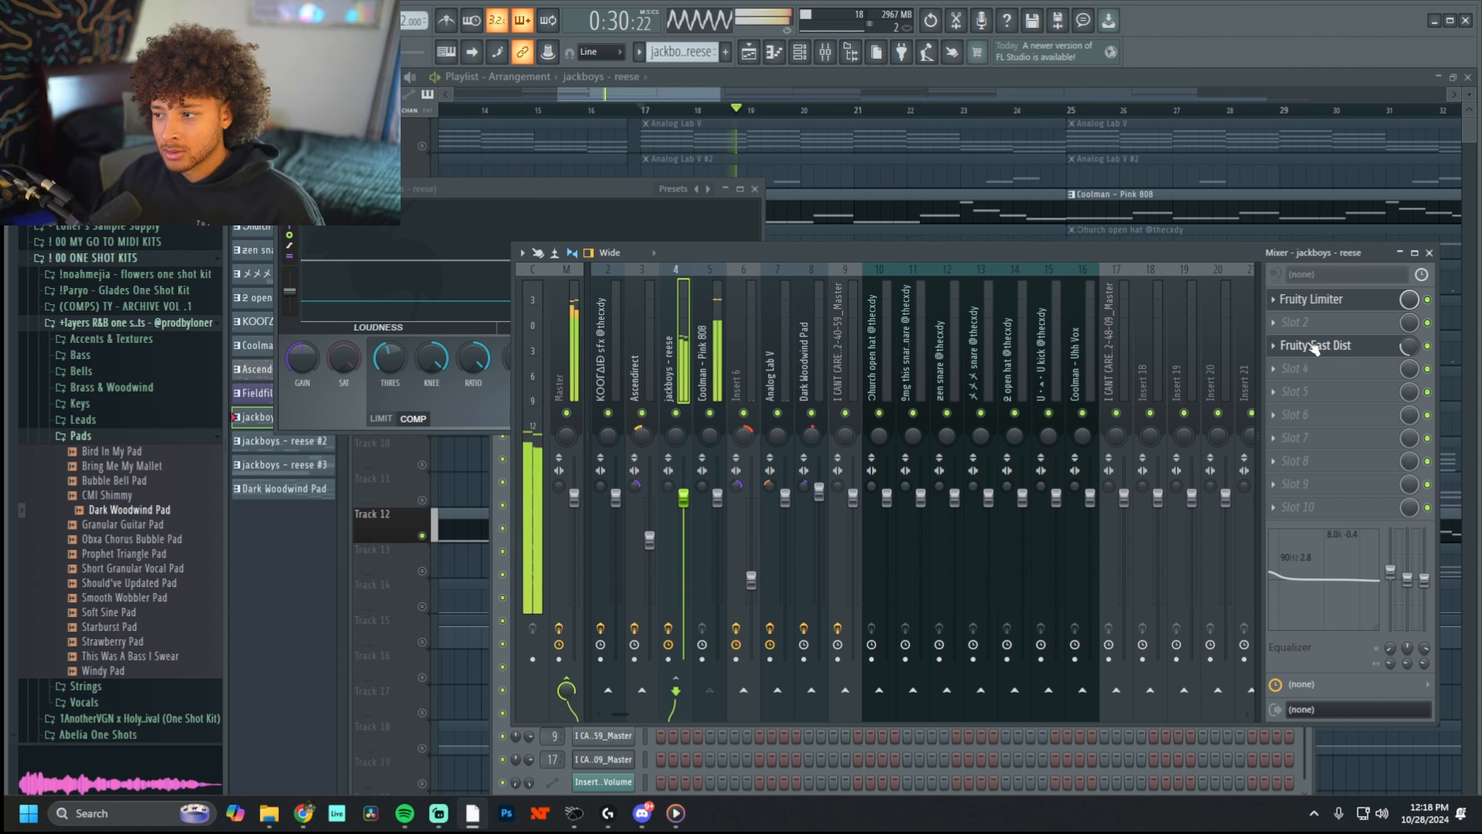
key("space")
left_click(475, 357)
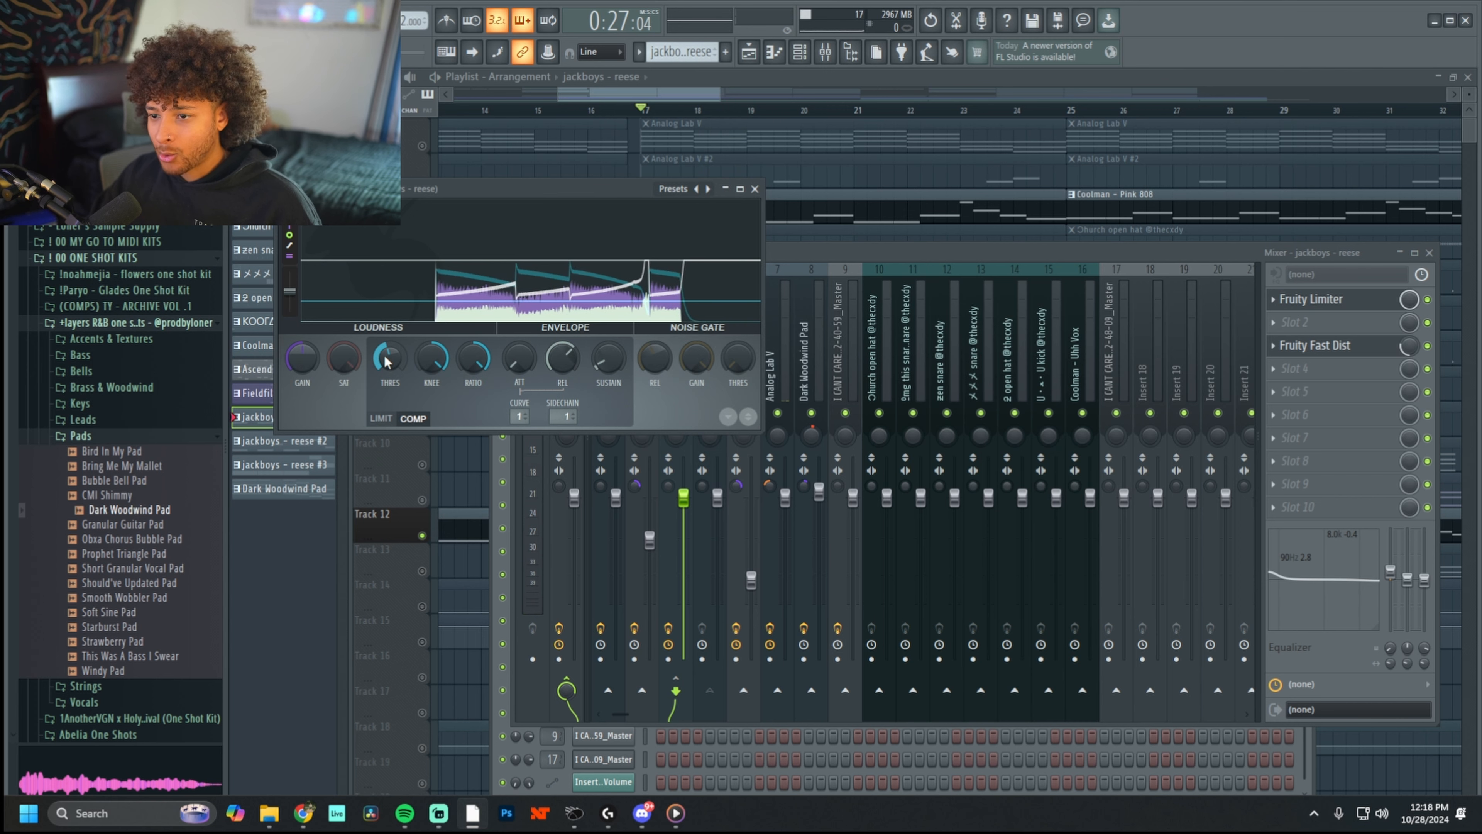
- Move the mixer clear of the Fruity Limiter window and lower the compressor threshold
left_click(856, 257)
left_click_drag(765, 253, 1014, 367)
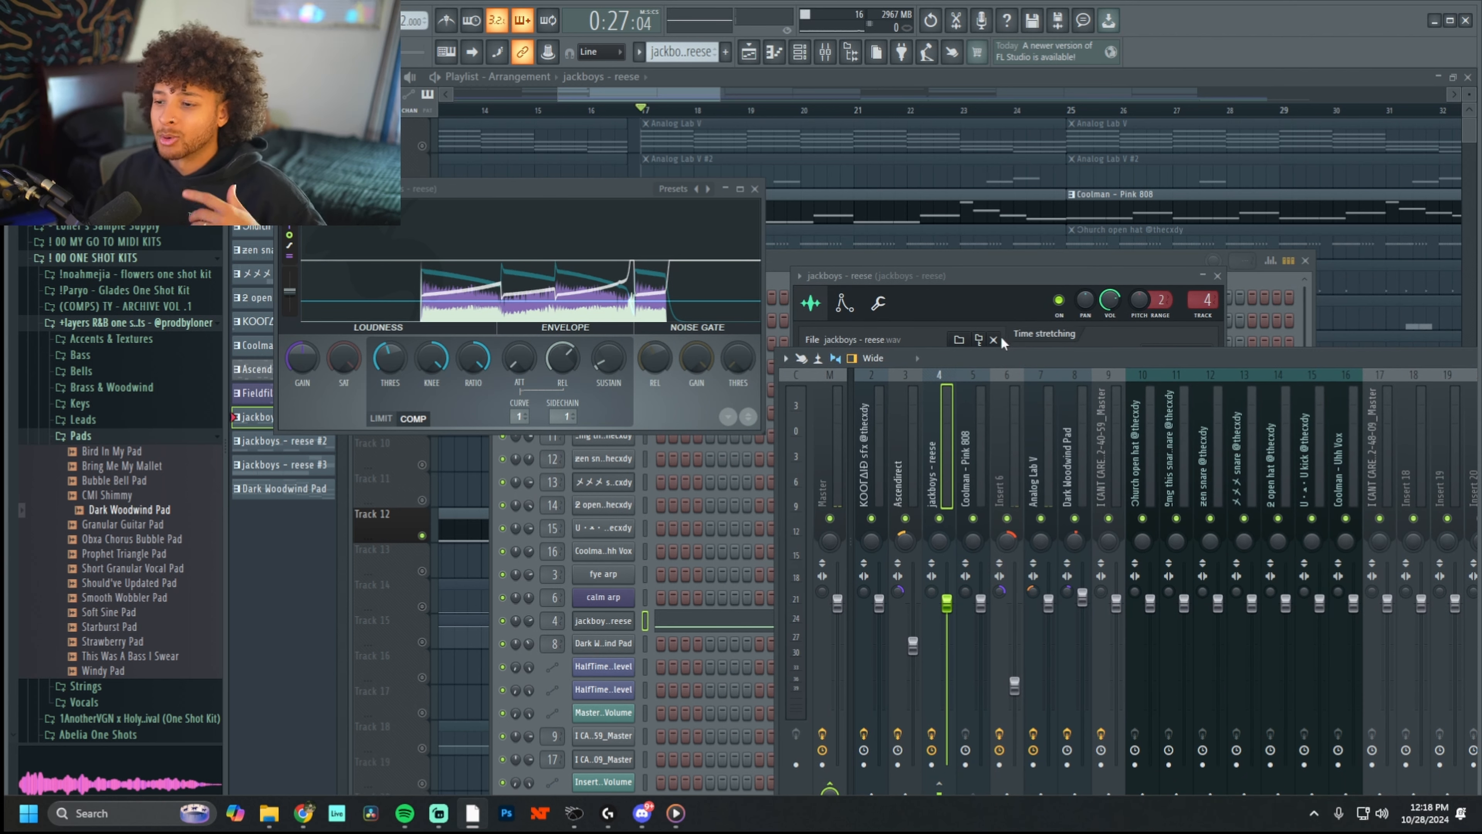
left_click_drag(1003, 362, 971, 353)
left_click_drag(389, 362, 389, 381)
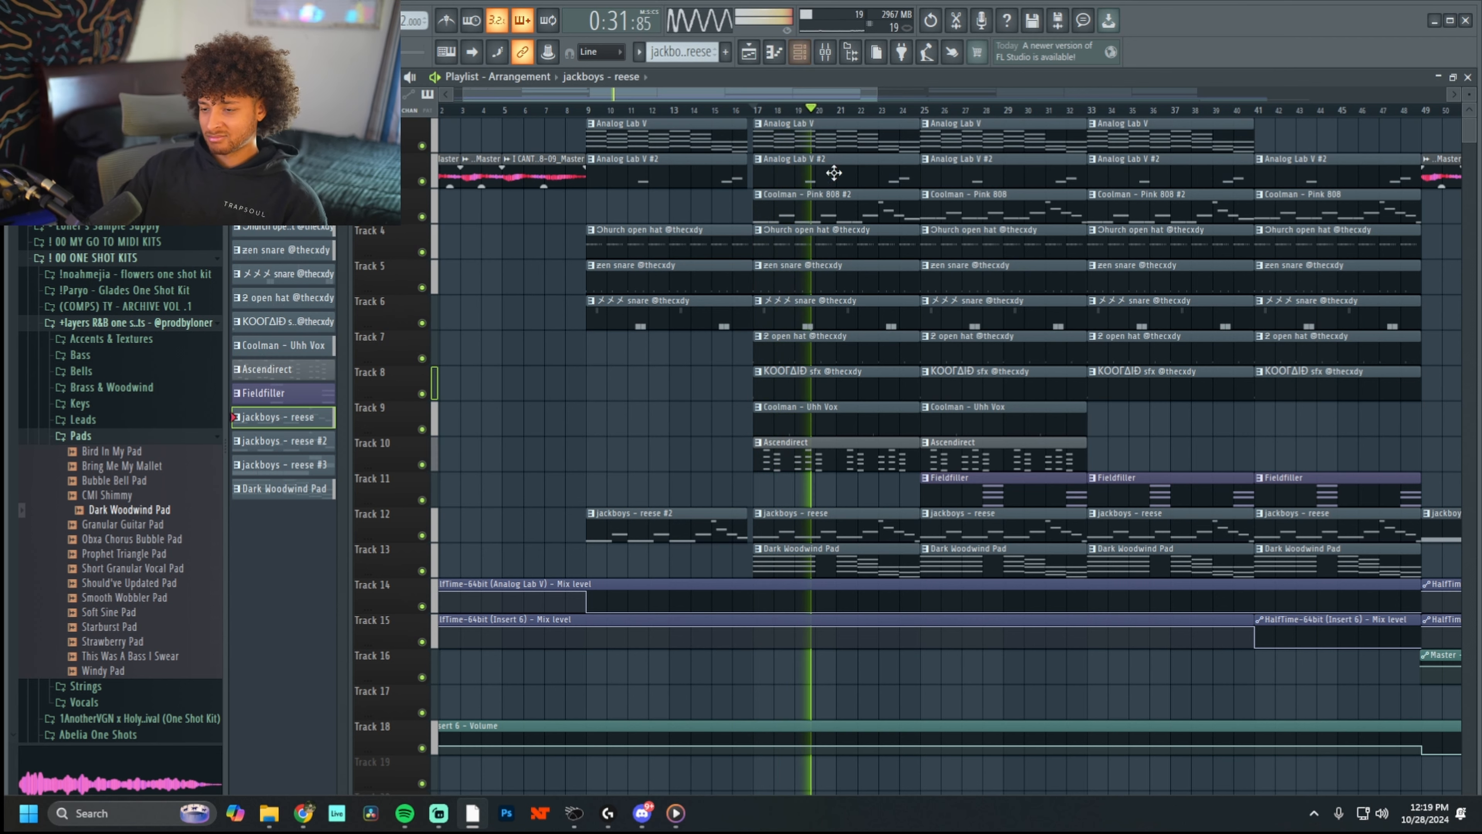
- Stop playback, place the playhead at bar 49 and examine the full arrangement through the closing audio clip on Track 17
scroll(891, 670, "down", 2)
scroll(890, 670, "down", 1)
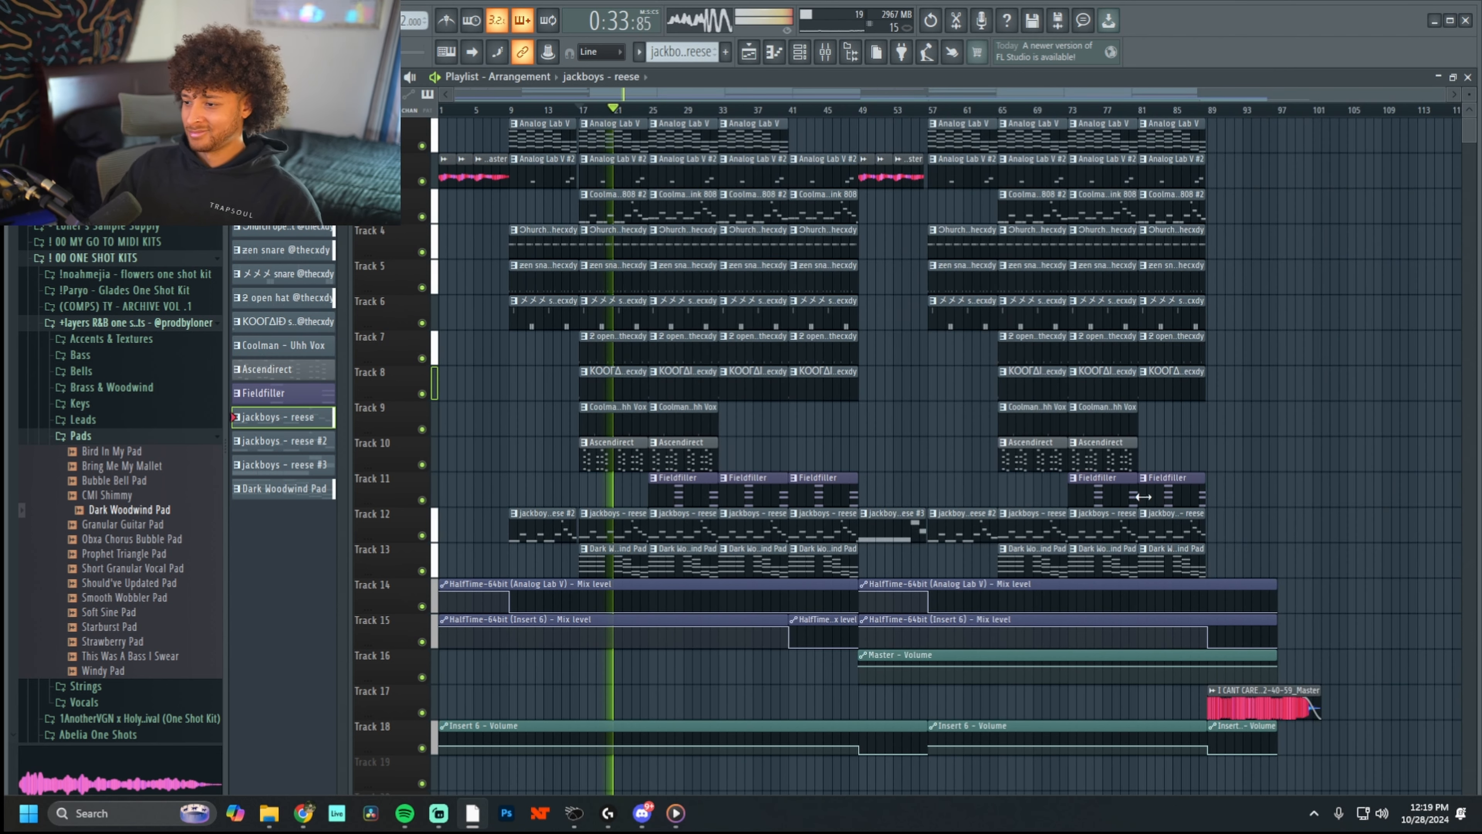
key("space")
left_click(861, 110)
scroll(1200, 668, "up", 2)
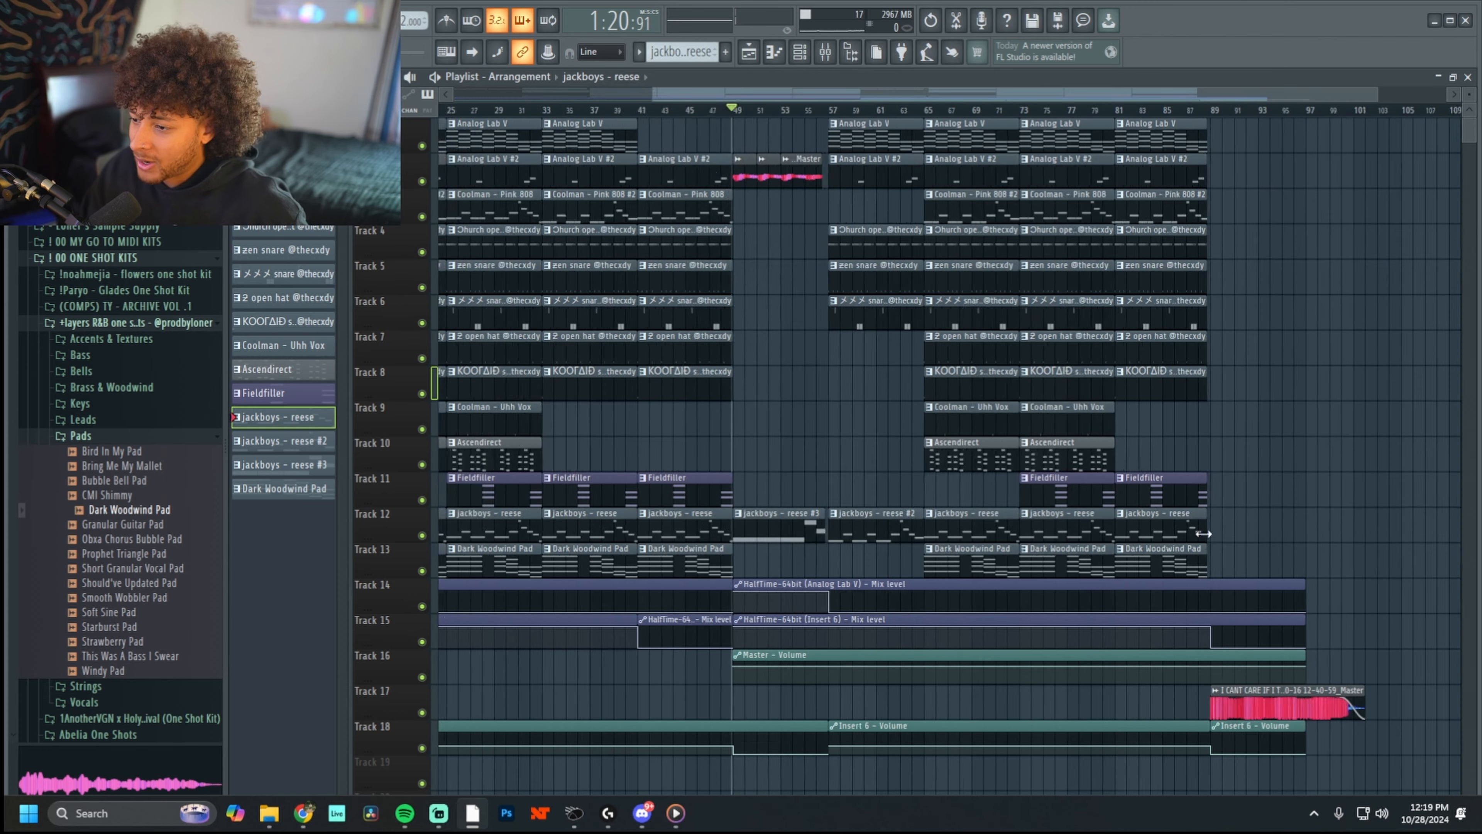
left_click_drag(1205, 703, 1305, 704)
scroll(1150, 670, "down", 1)
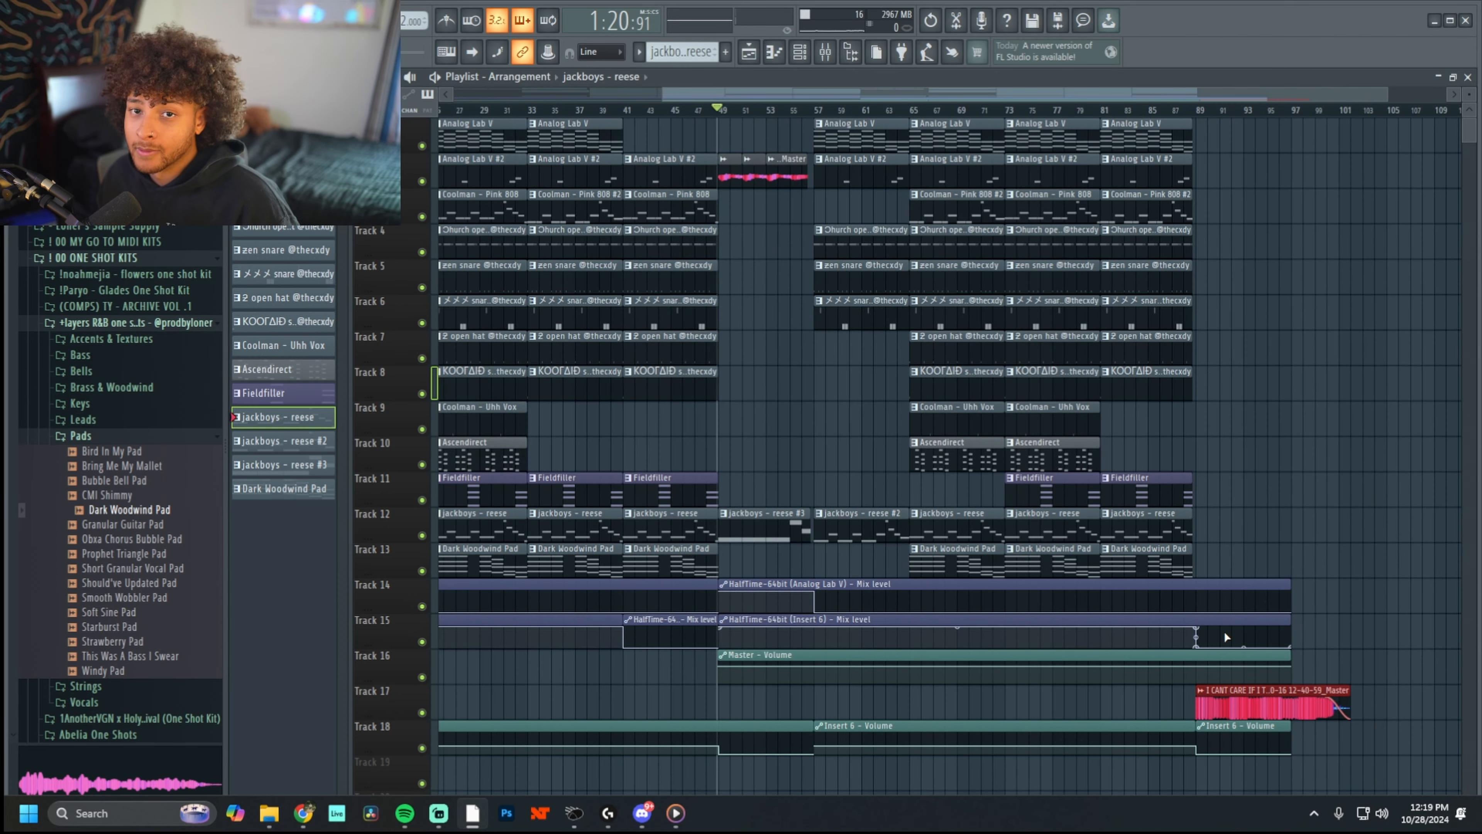